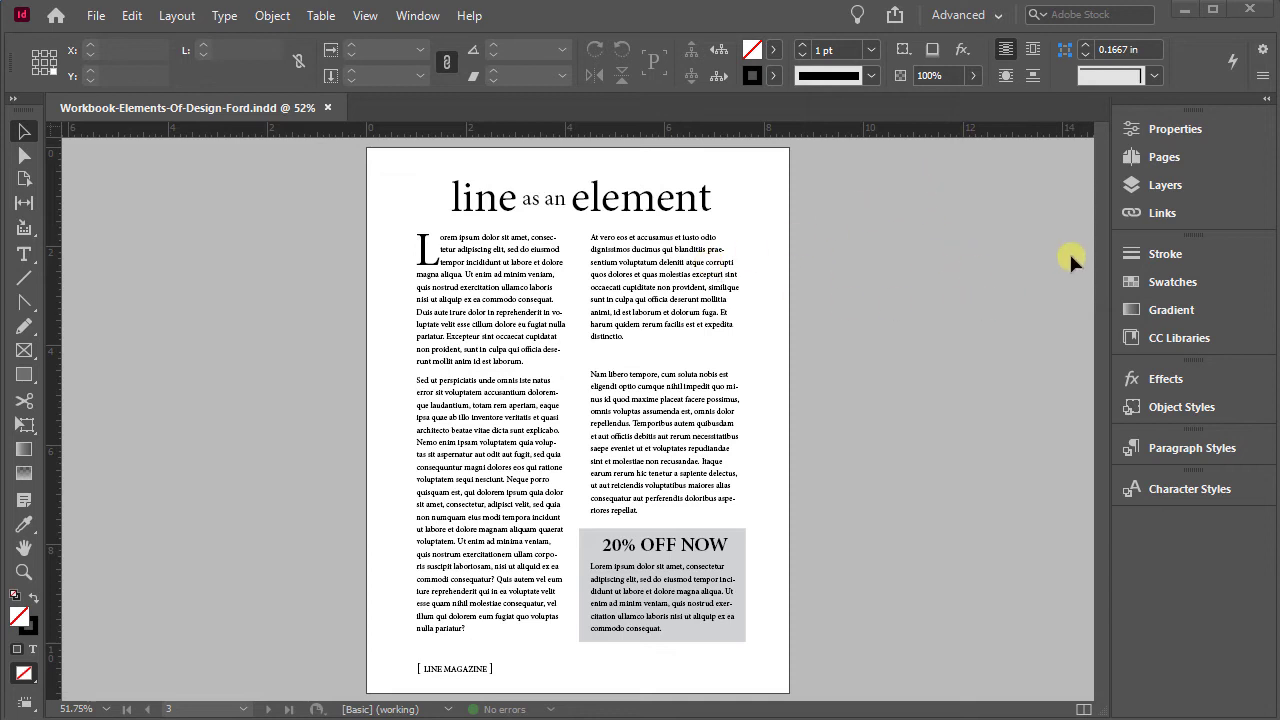
Go to page 3 of the workbook document
{"action": "left_click", "coordinate": [1170, 158]}
{"action": "left_click", "coordinate": [1020, 355]}
{"action": "double_click", "coordinate": [1020, 355]}
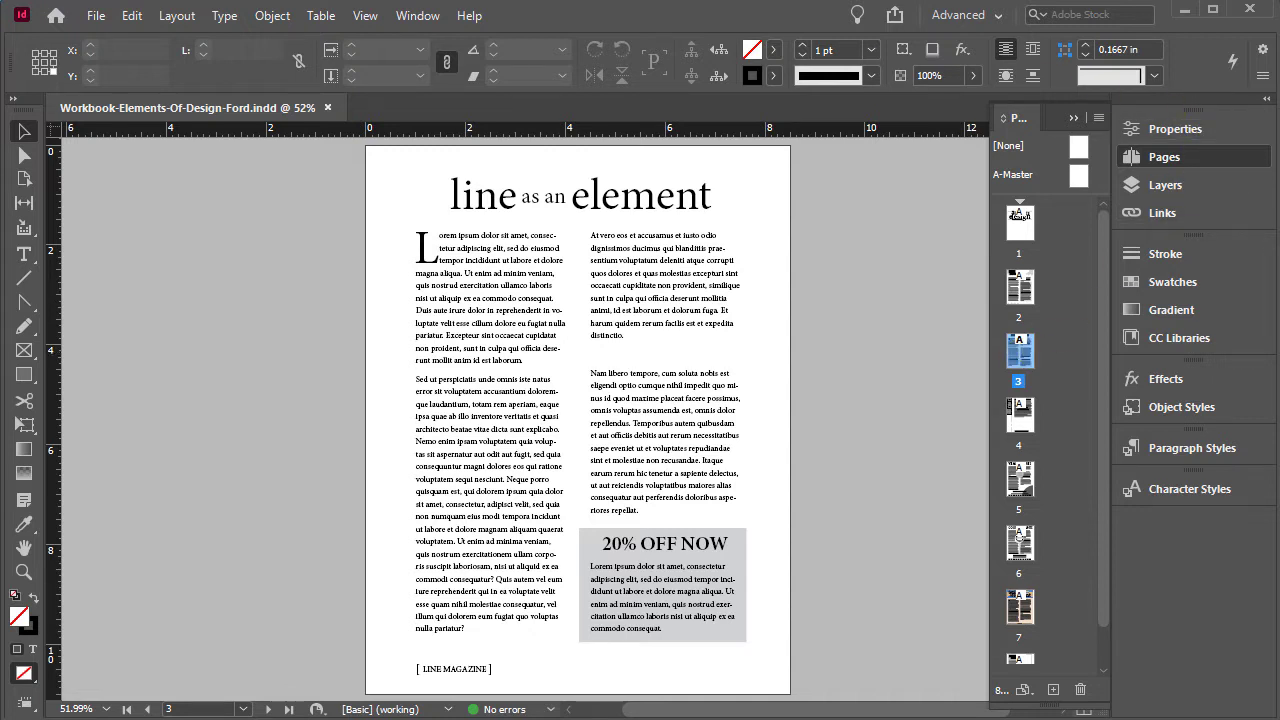
Switch to the reference PDFs, check the finished page and its line specifications, and return to the InDesign workbook
{"action": "key", "text": "alt+Tab"}
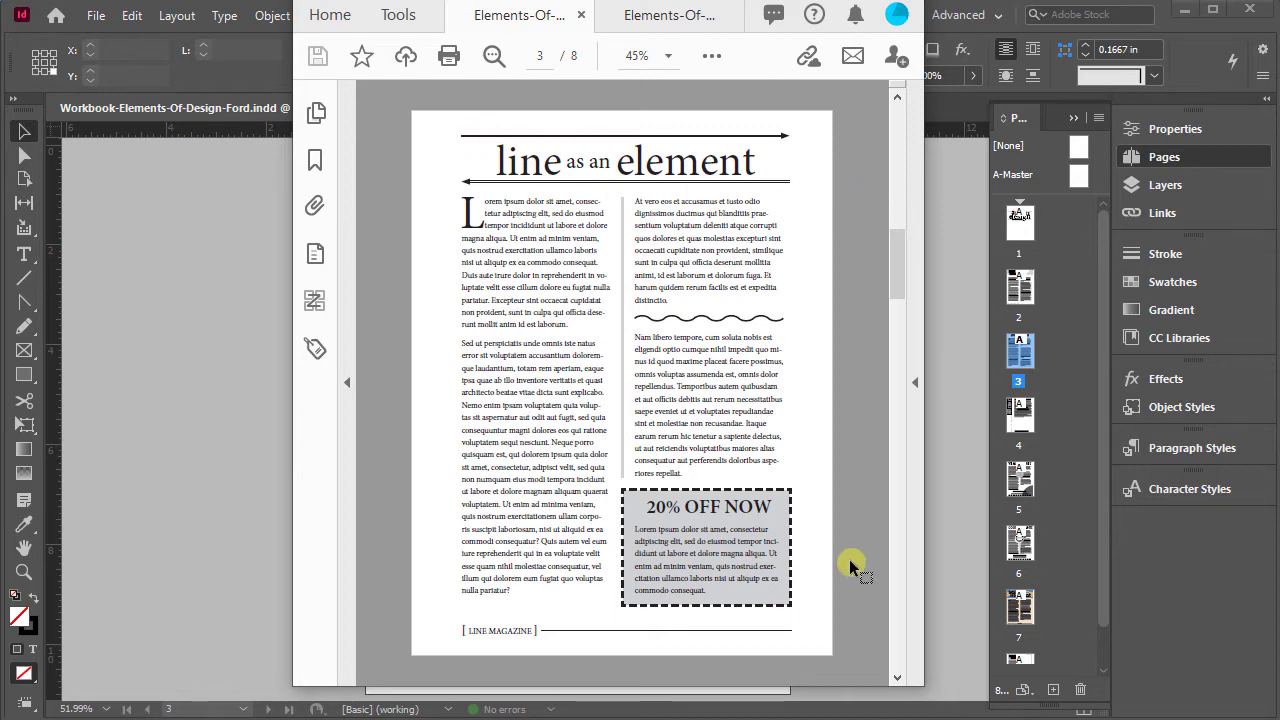
{"action": "left_click", "coordinate": [658, 18]}
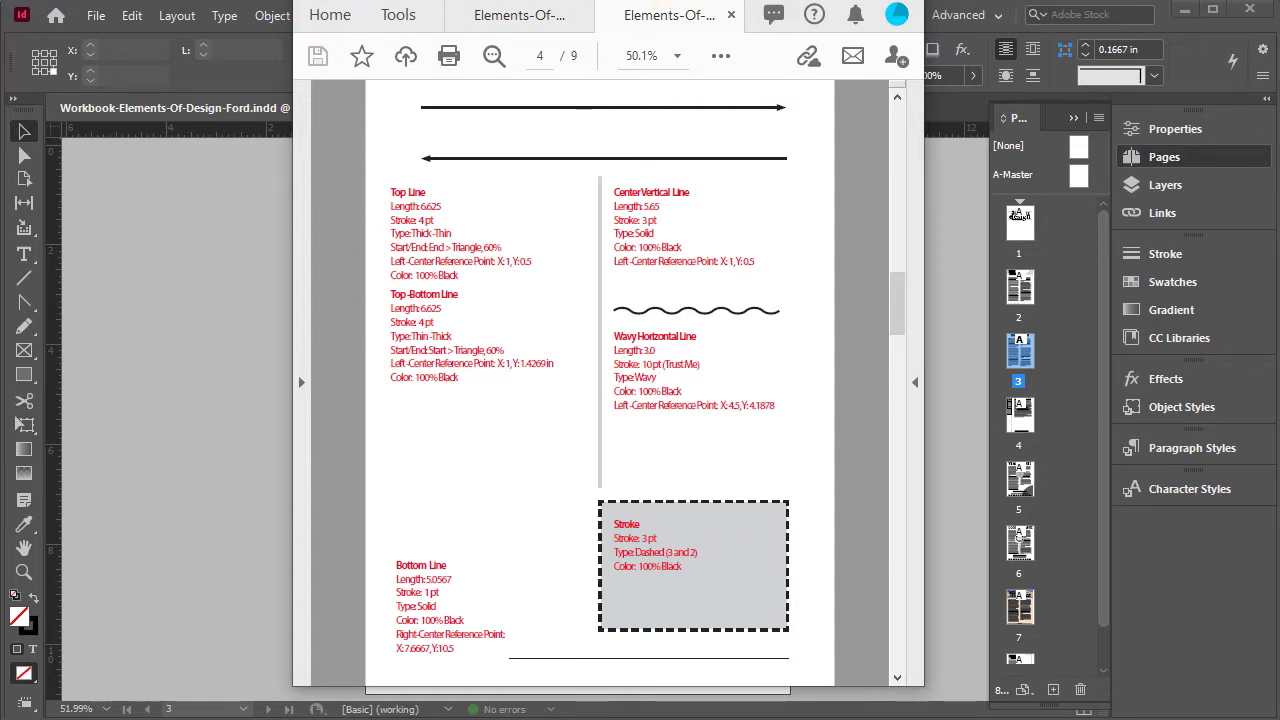
{"action": "key", "text": "alt+Tab"}
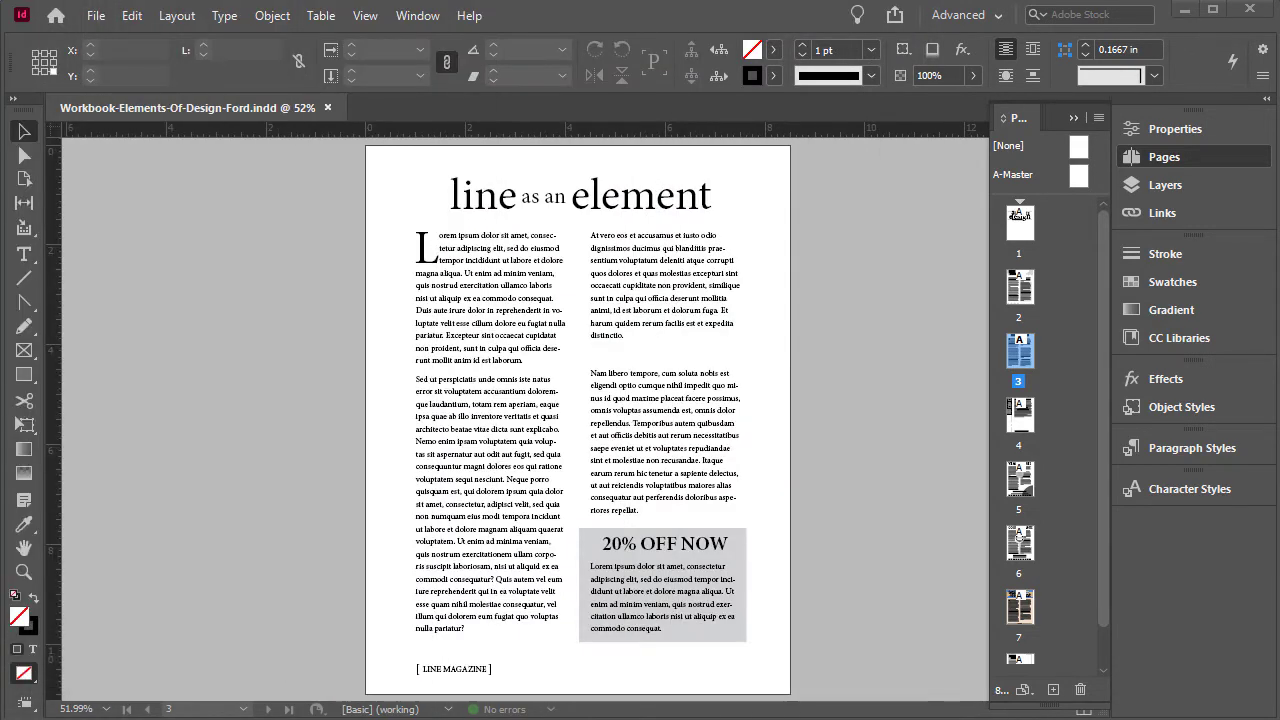
Draw a horizontal line about 6.575 in long above the page title with the Line tool and deselect it
{"action": "left_click", "coordinate": [23, 571]}
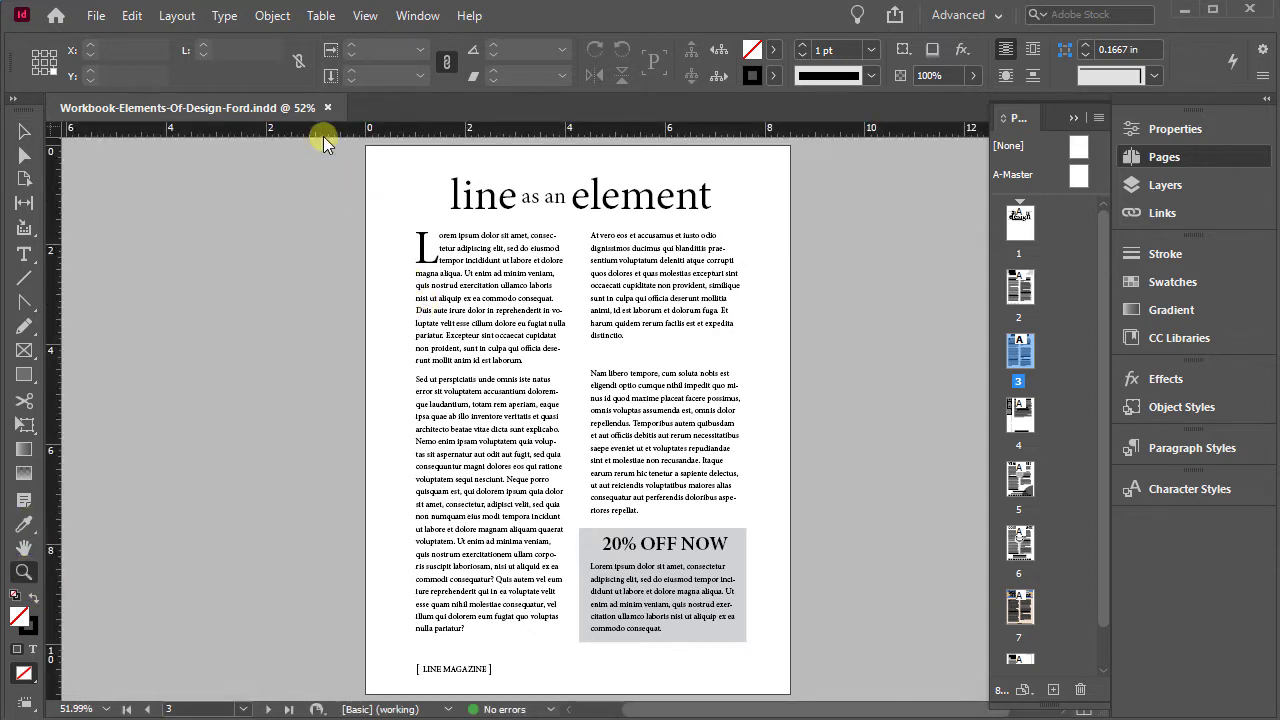
{"action": "left_click_drag", "start_coordinate": [340, 143], "coordinate": [848, 380]}
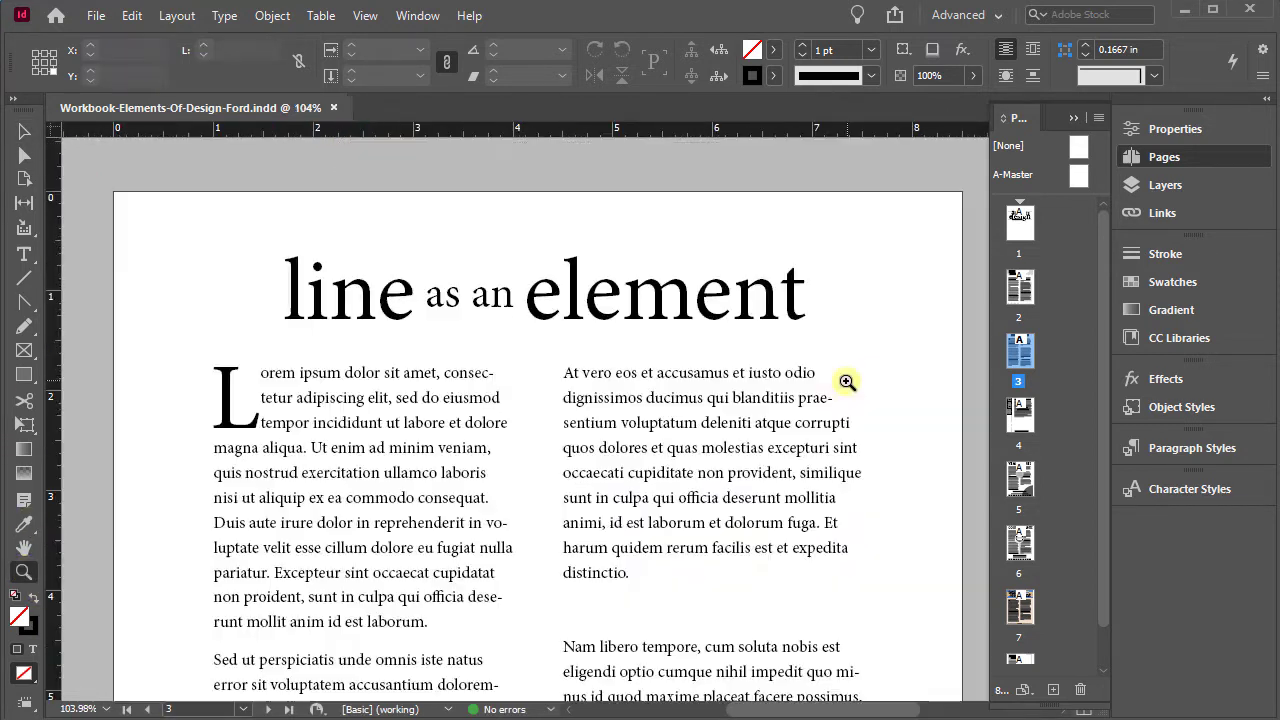
{"action": "left_click", "coordinate": [1160, 156]}
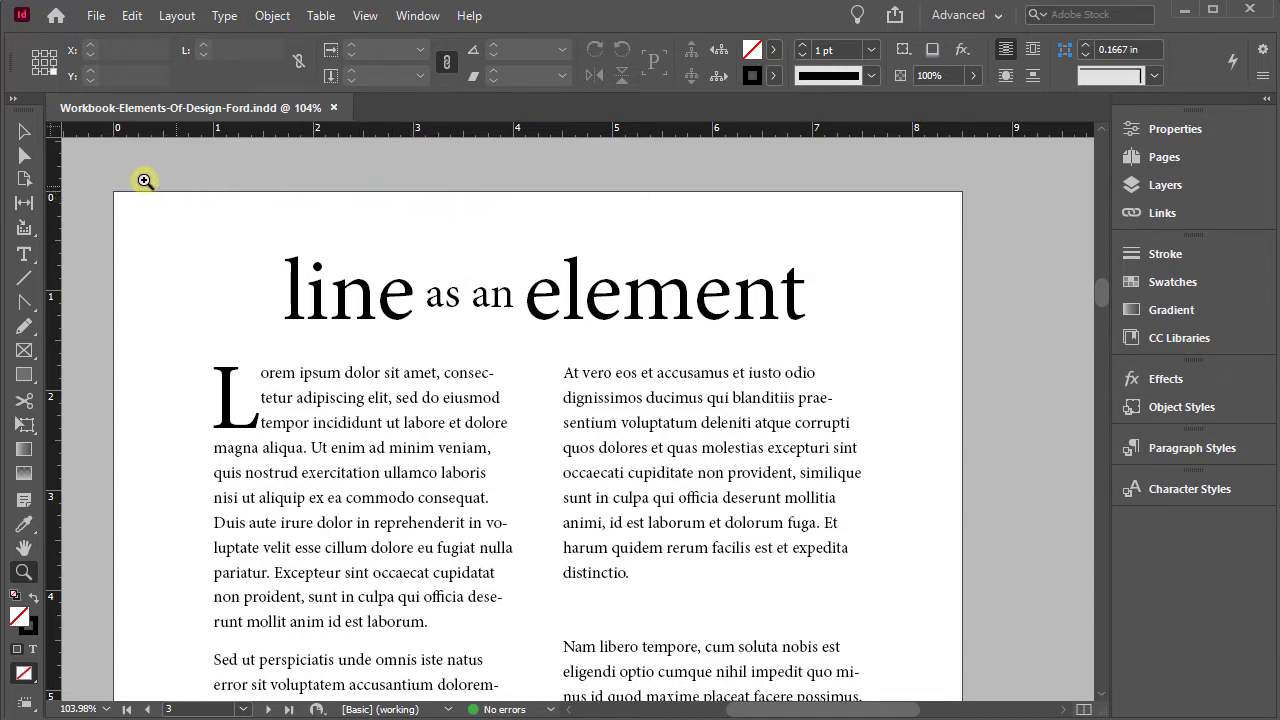
{"action": "left_click", "coordinate": [24, 283]}
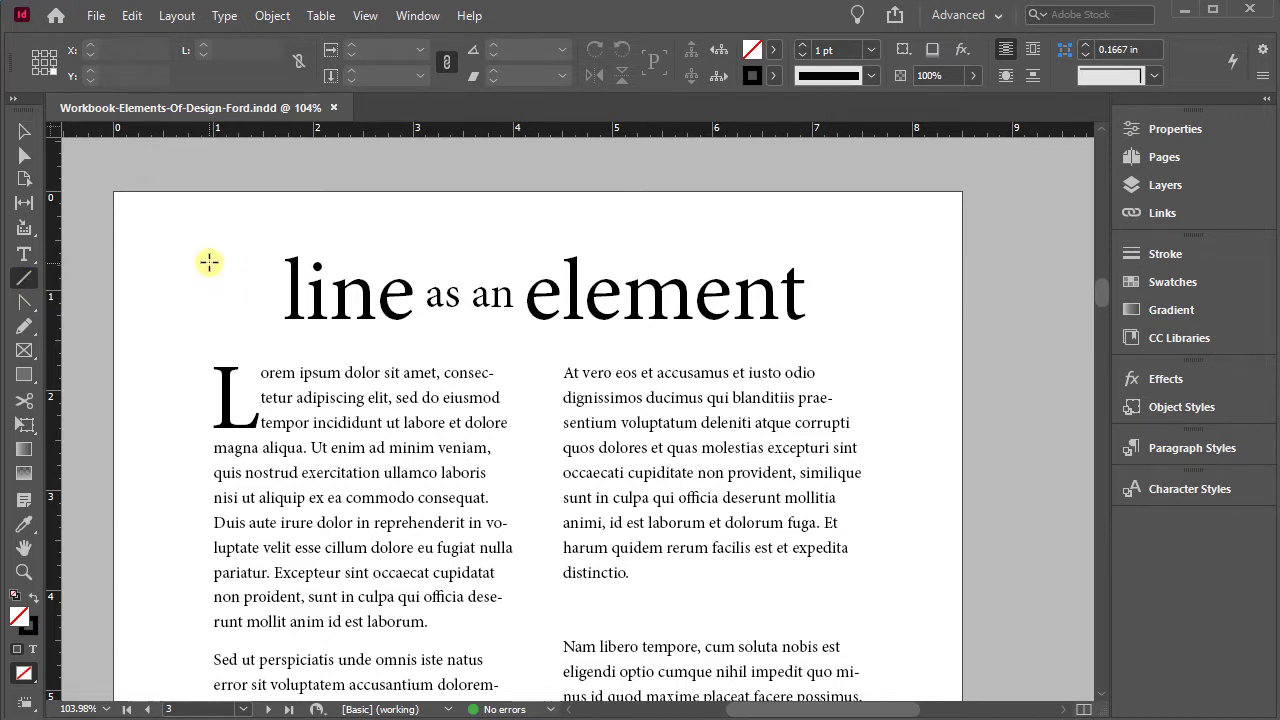
{"action": "left_click_drag", "start_coordinate": [200, 229], "coordinate": [820, 229]}
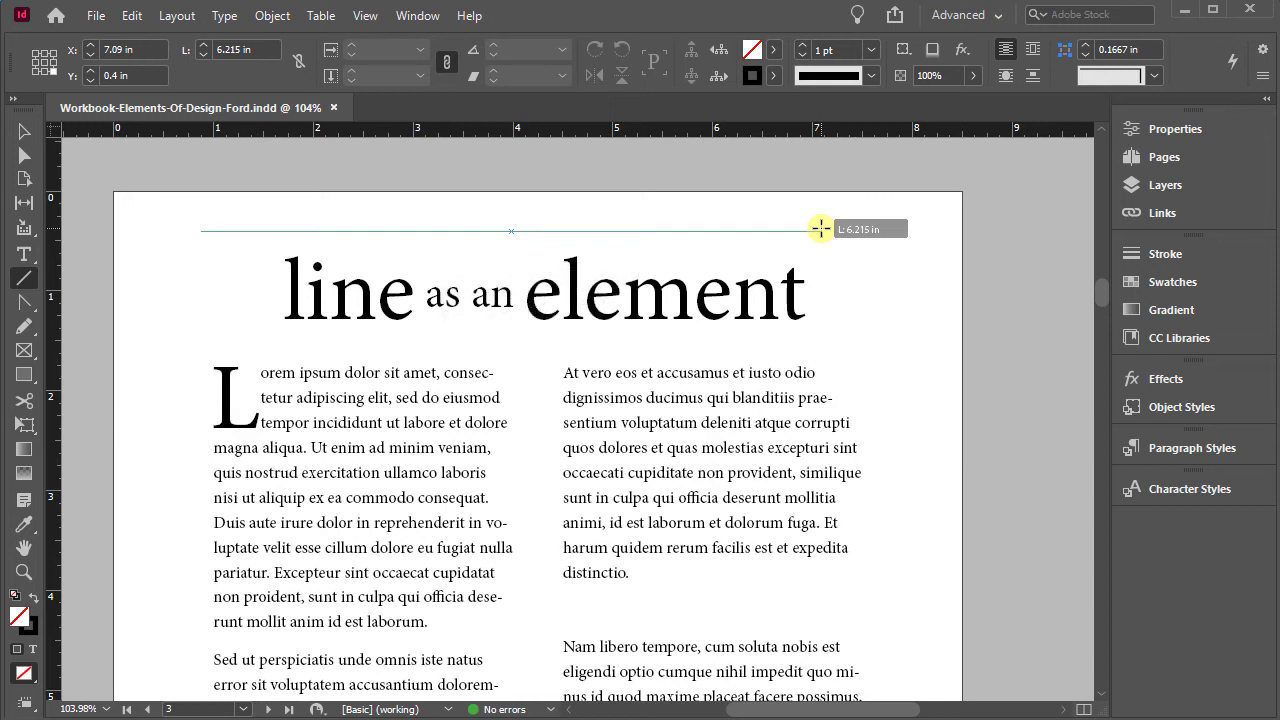
{"action": "left_click_drag", "start_coordinate": [820, 229], "coordinate": [858, 229]}
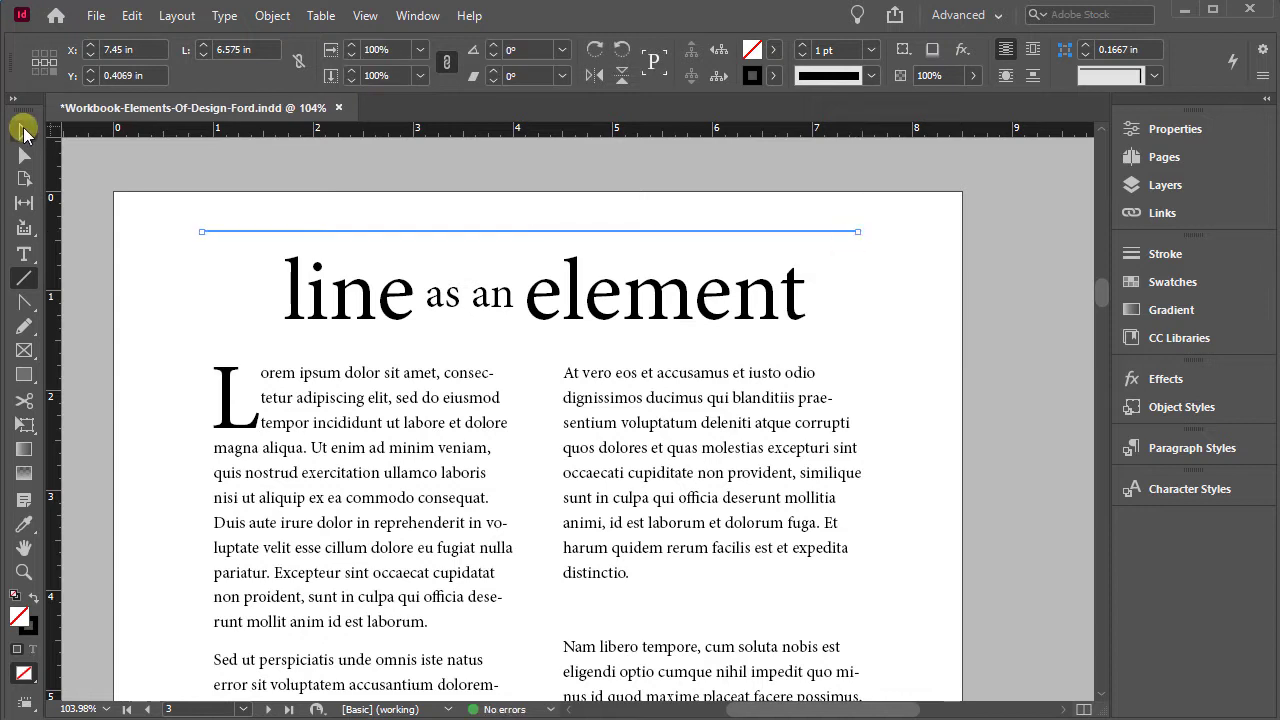
{"action": "left_click", "coordinate": [24, 130]}
{"action": "left_click", "coordinate": [155, 198]}
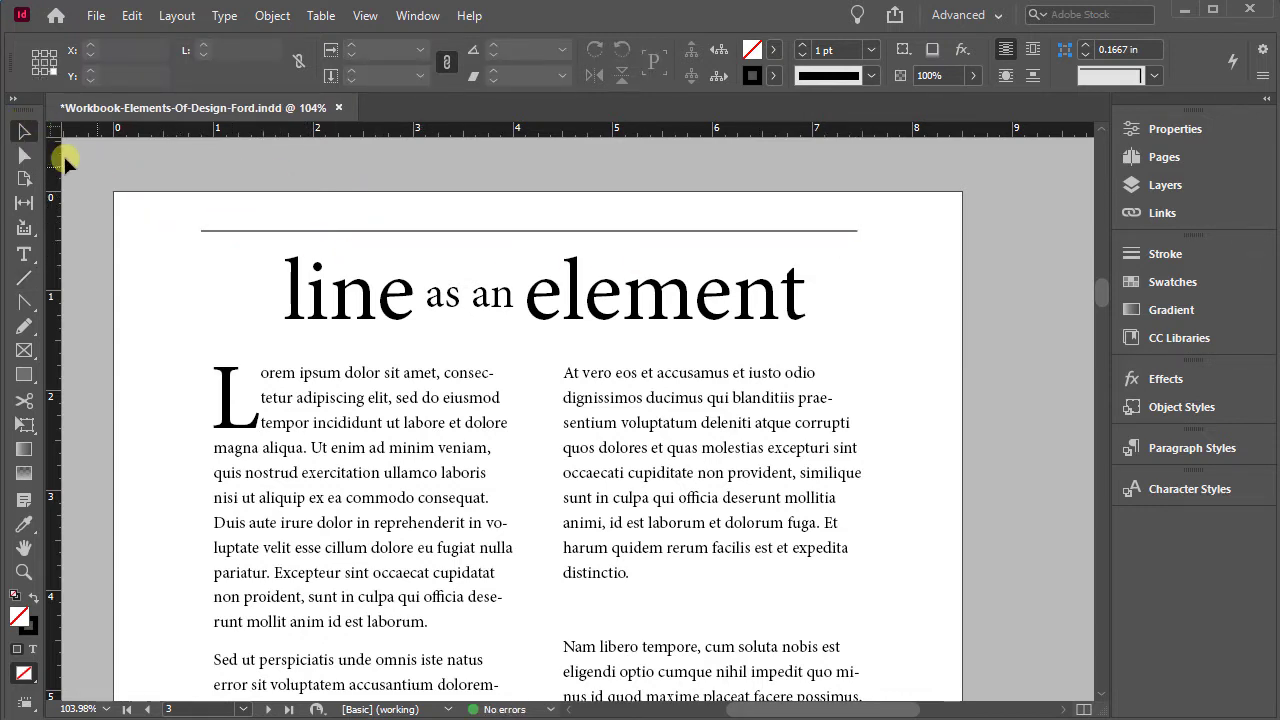
Swap the default fill and stroke, and draw a strokeless horizontal line about 6.625 in long above the first line
{"action": "left_click", "coordinate": [35, 600]}
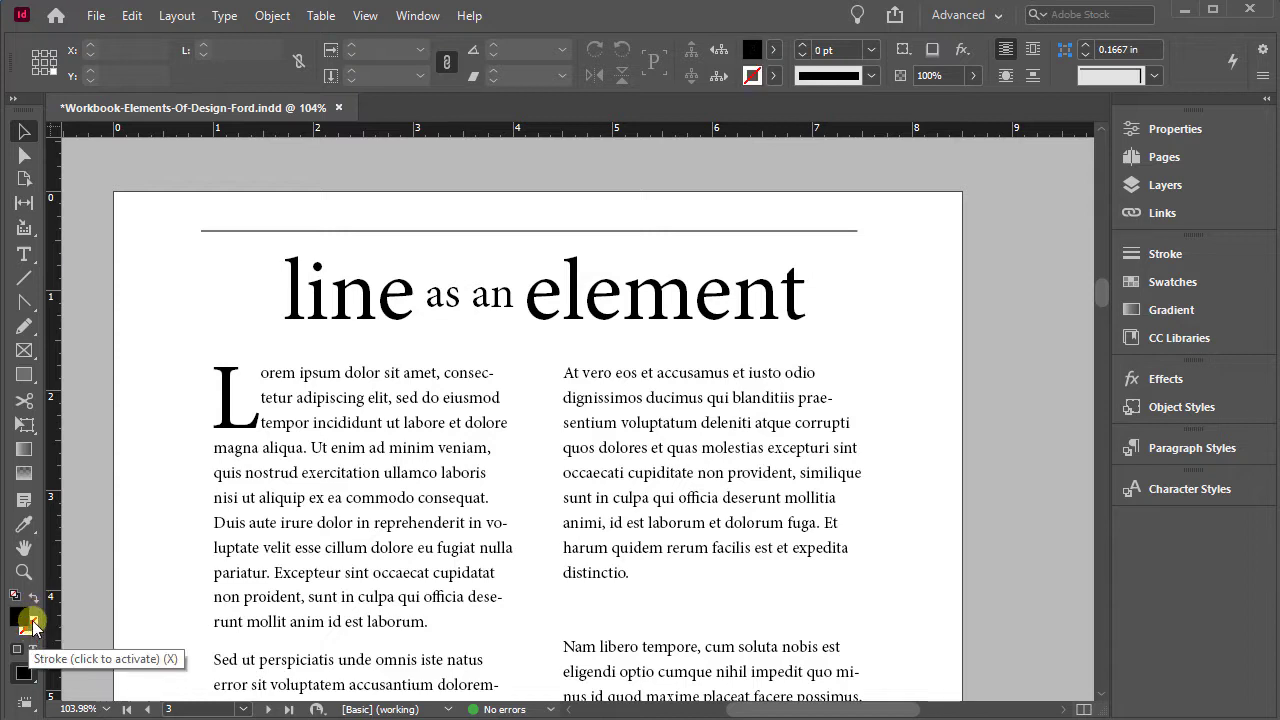
{"action": "left_click", "coordinate": [26, 287]}
{"action": "left_click_drag", "start_coordinate": [202, 212], "coordinate": [862, 212]}
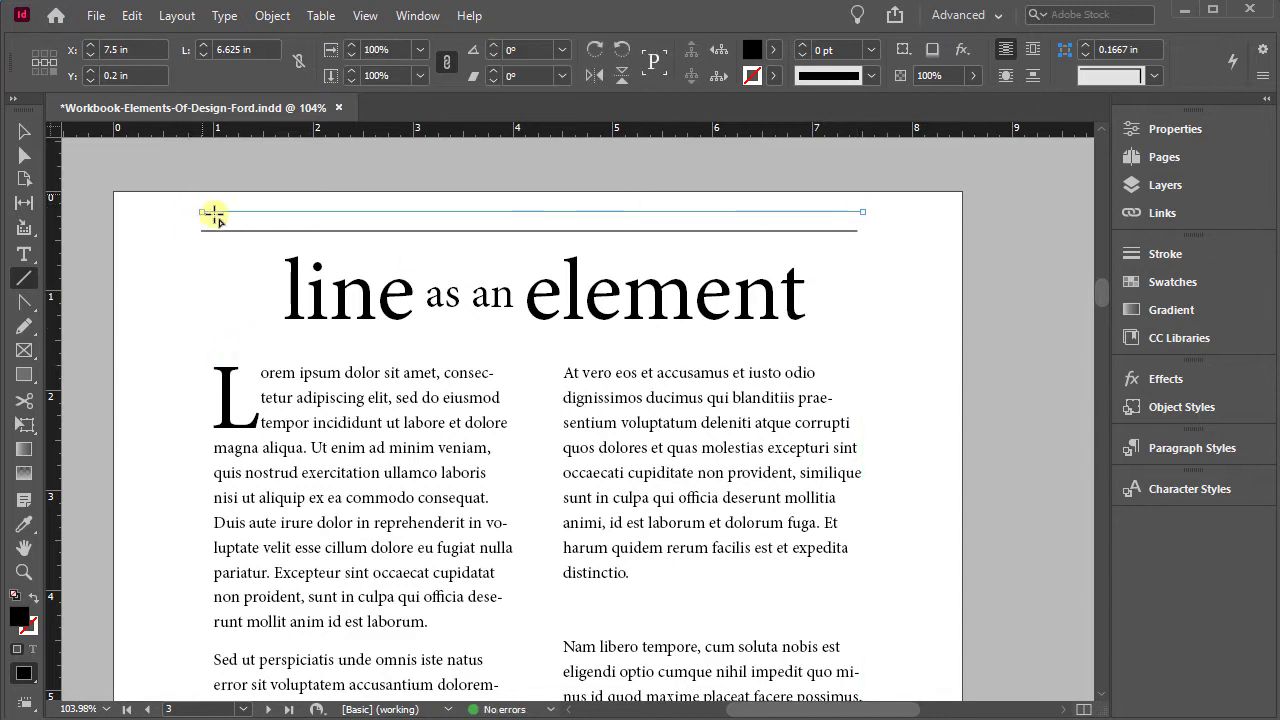
{"action": "left_click", "coordinate": [24, 133]}
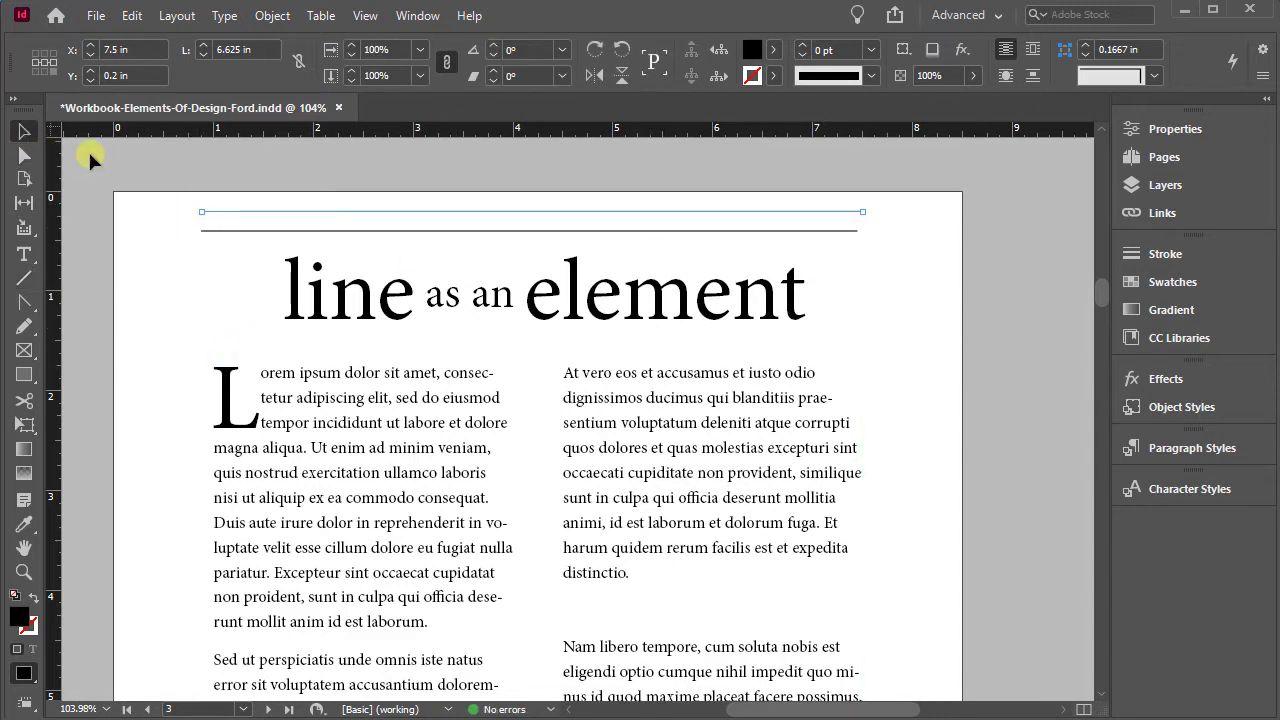
{"action": "left_click", "coordinate": [88, 150]}
{"action": "left_click_drag", "start_coordinate": [210, 177], "coordinate": [252, 213]}
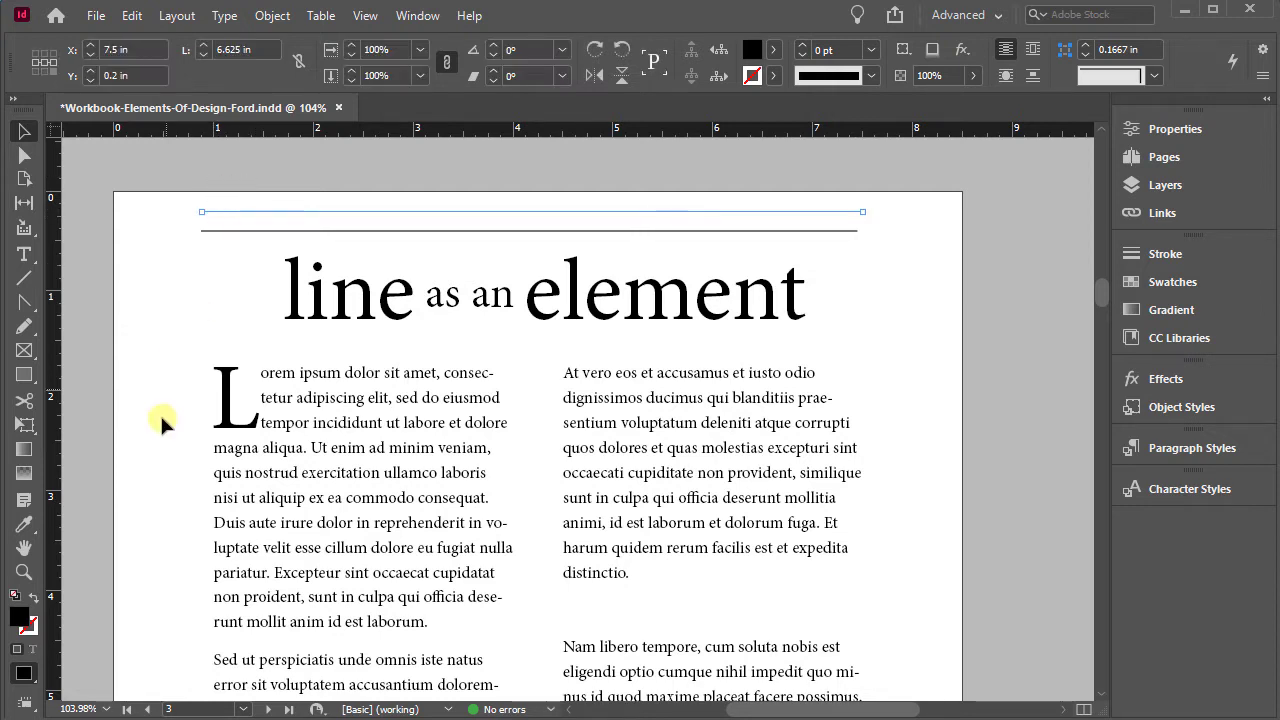
Swap fill and stroke on the upper line to give it a black stroke and no fill
{"action": "left_click", "coordinate": [31, 628]}
{"action": "left_click", "coordinate": [28, 610]}
{"action": "left_click", "coordinate": [31, 619]}
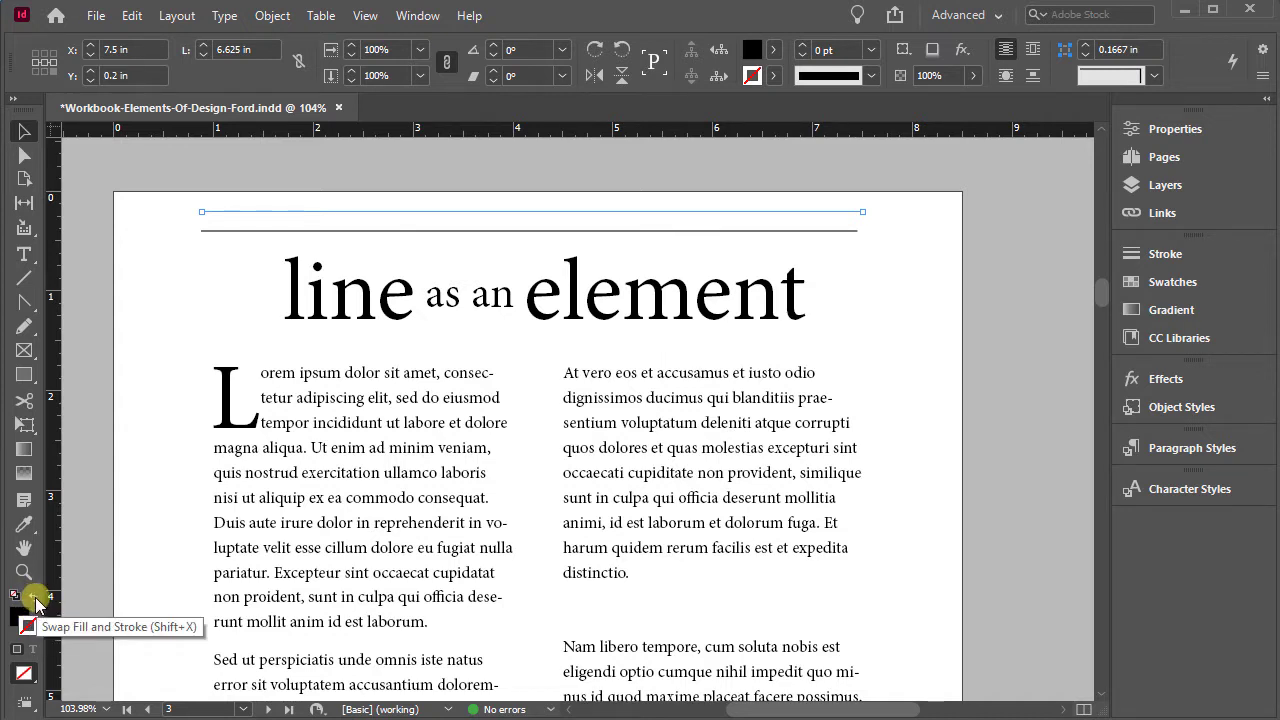
{"action": "left_click", "coordinate": [36, 598]}
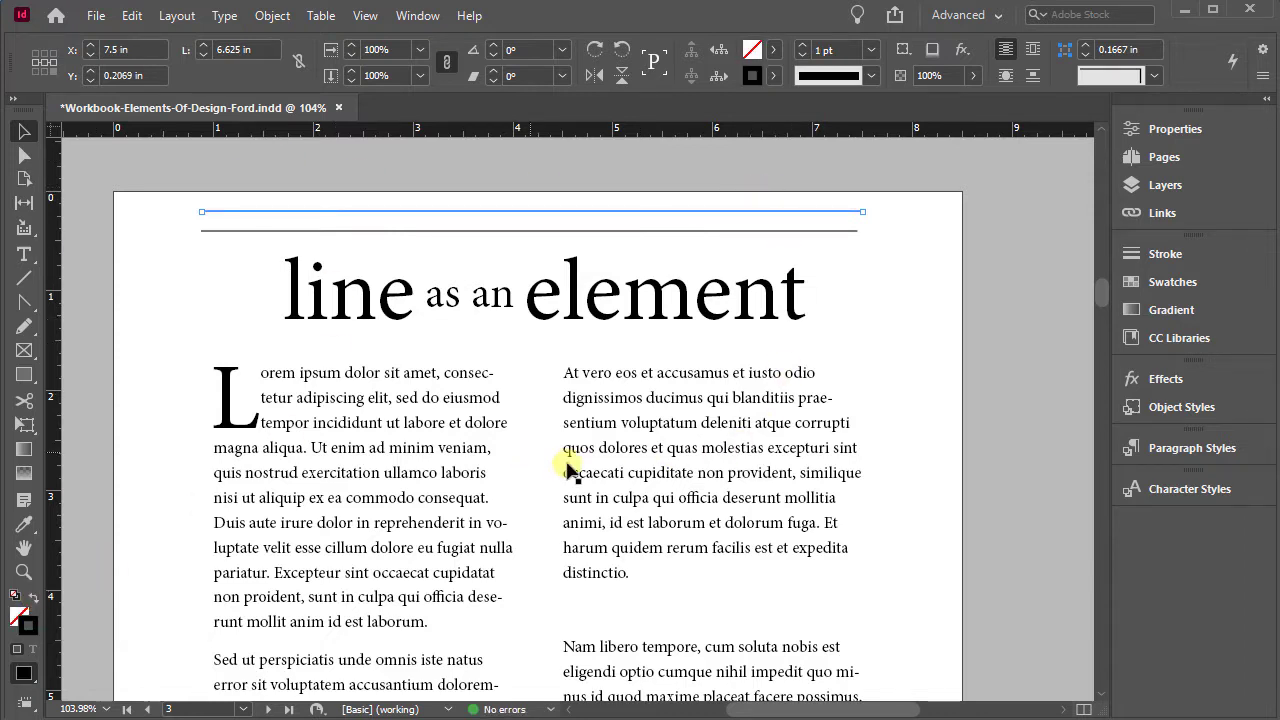
Delete the lower of the two horizontal lines above the title
{"action": "left_click", "coordinate": [972, 231]}
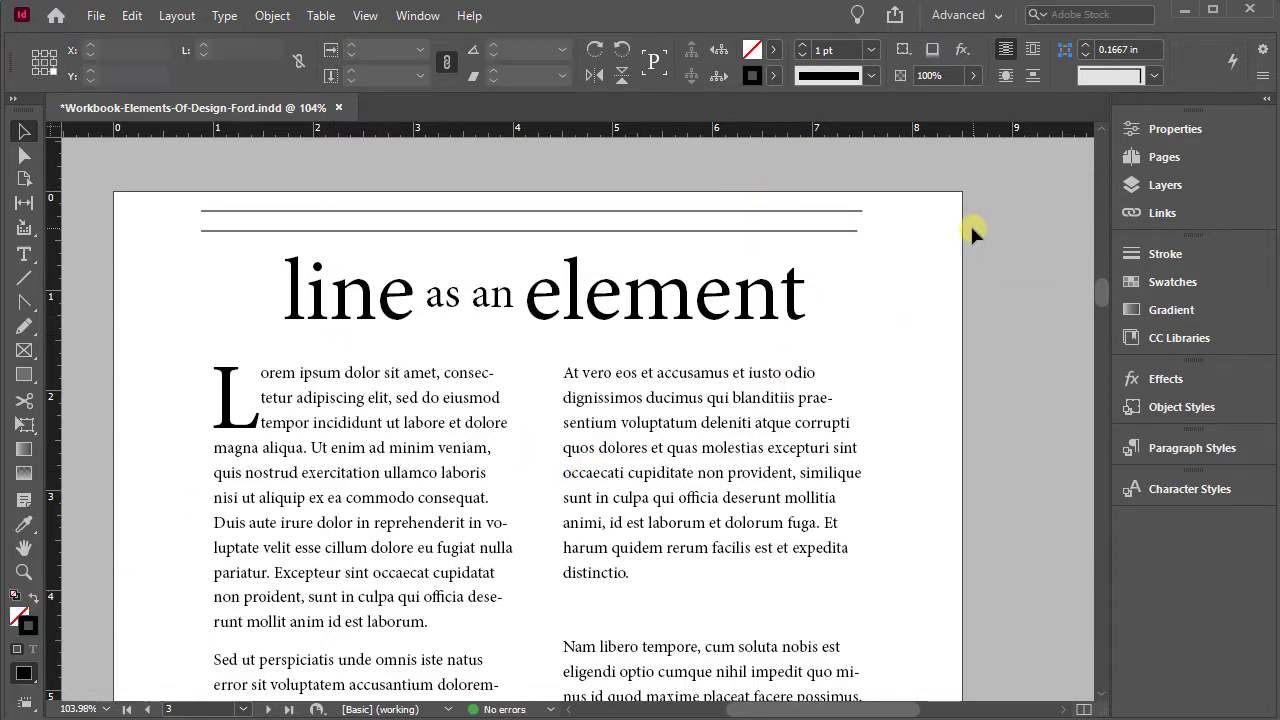
{"action": "left_click", "coordinate": [486, 231]}
{"action": "key", "text": "Delete"}
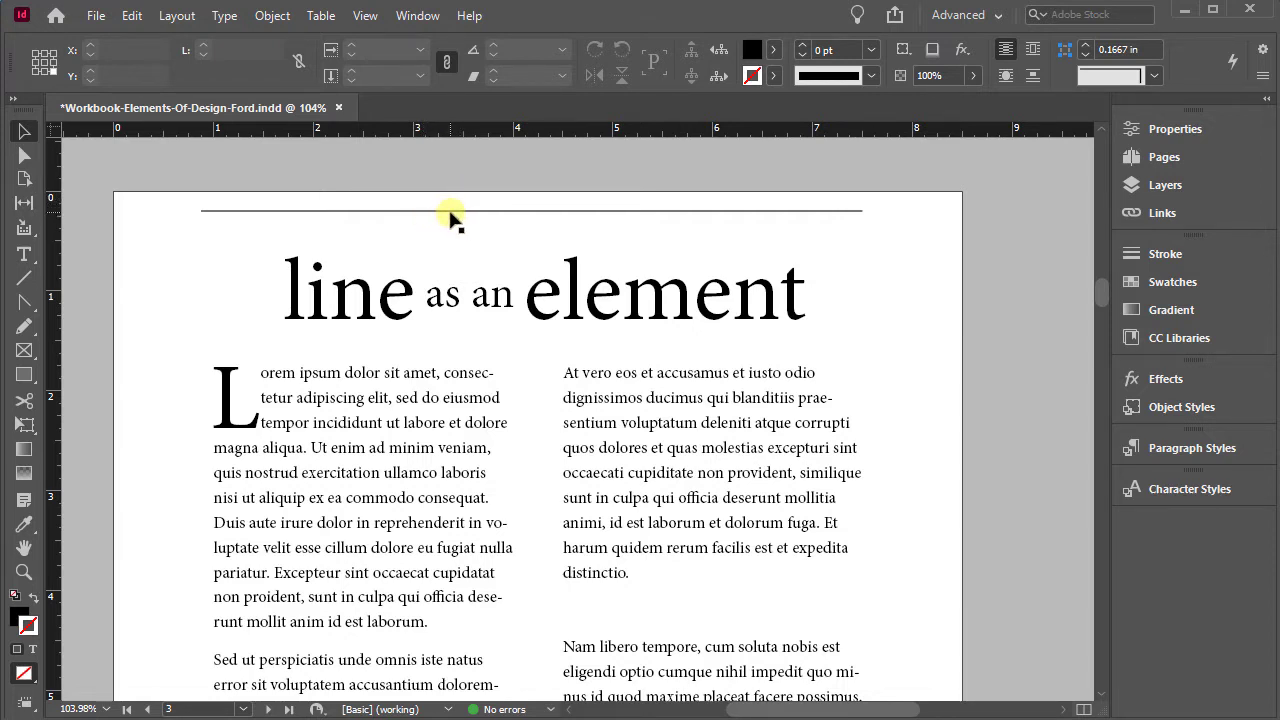
Select the remaining line above the title, show its properties, and set its length to 6.625 in
{"action": "left_click", "coordinate": [450, 212]}
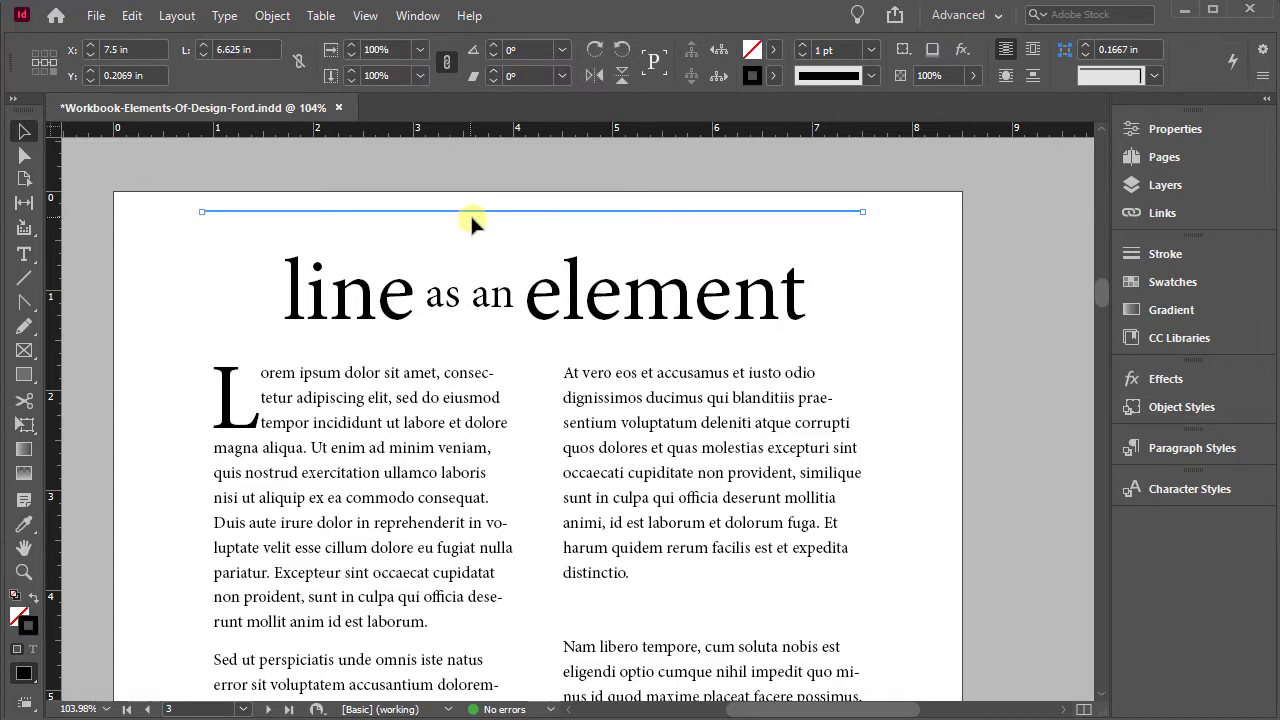
{"action": "left_click", "coordinate": [22, 130]}
{"action": "left_click", "coordinate": [1163, 129]}
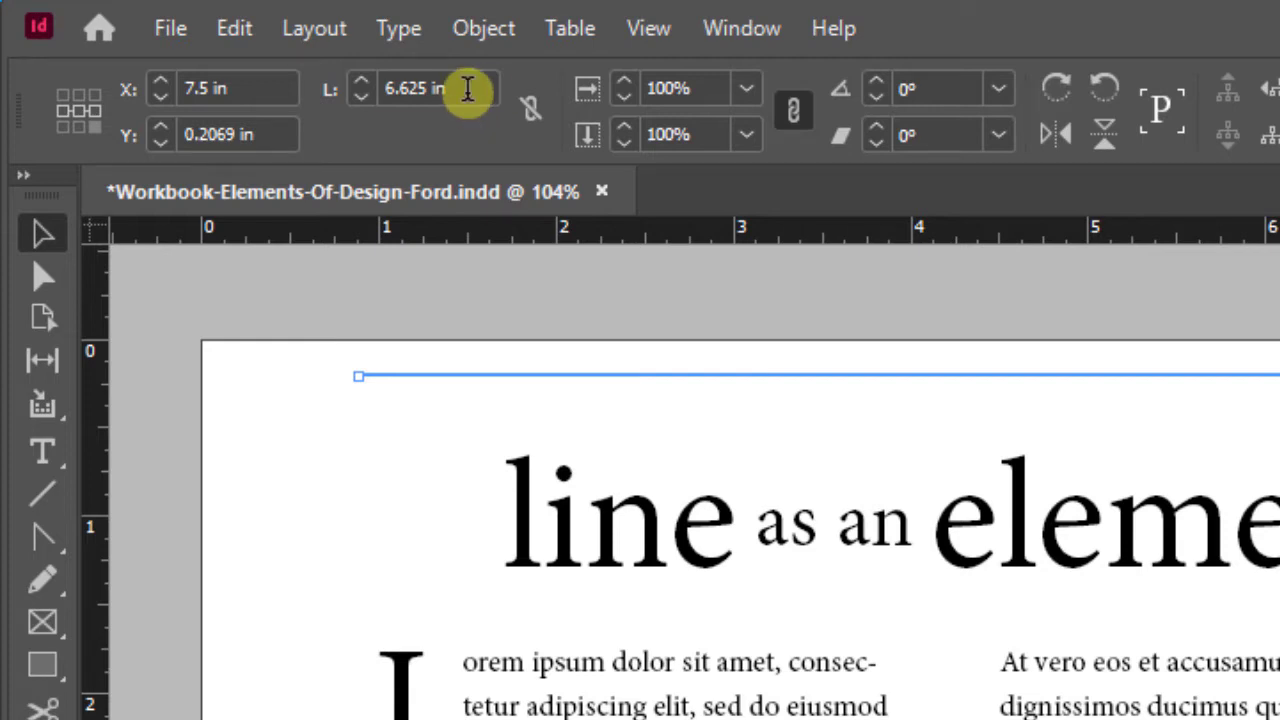
{"action": "left_click", "coordinate": [466, 90]}
{"action": "left_click_drag", "start_coordinate": [466, 90], "coordinate": [362, 88]}
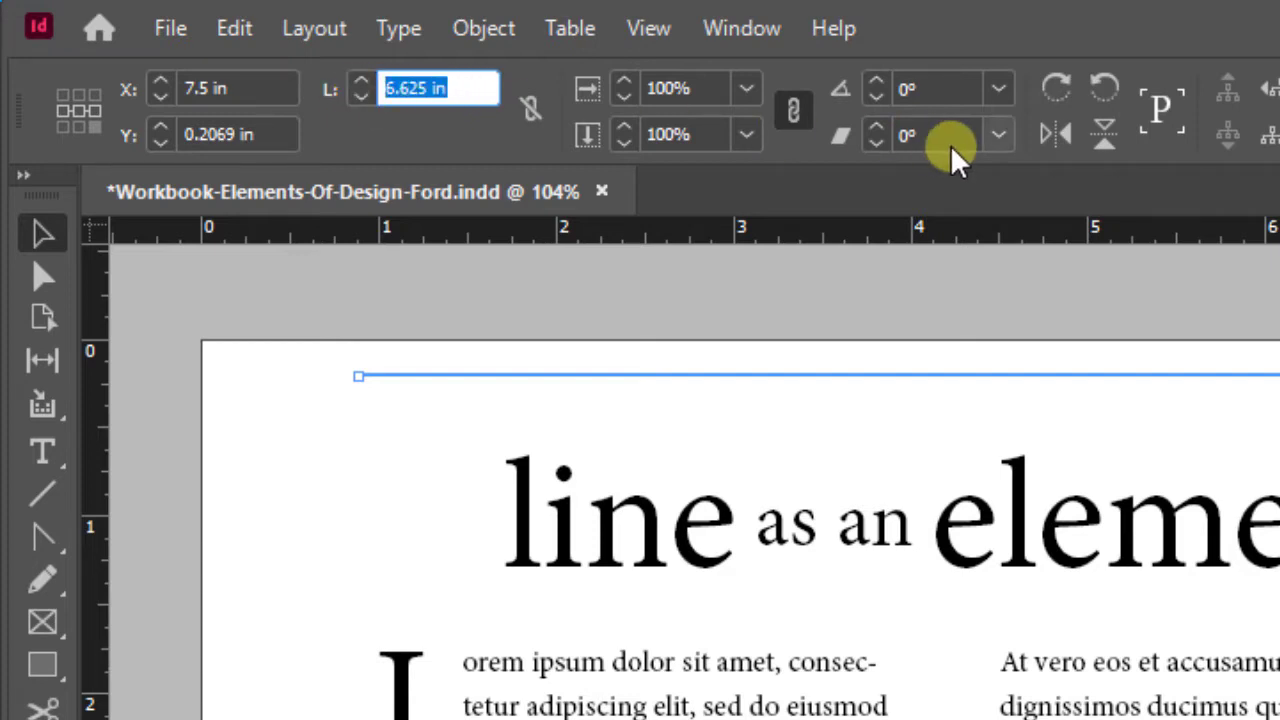
{"action": "type", "text": "6.625"}
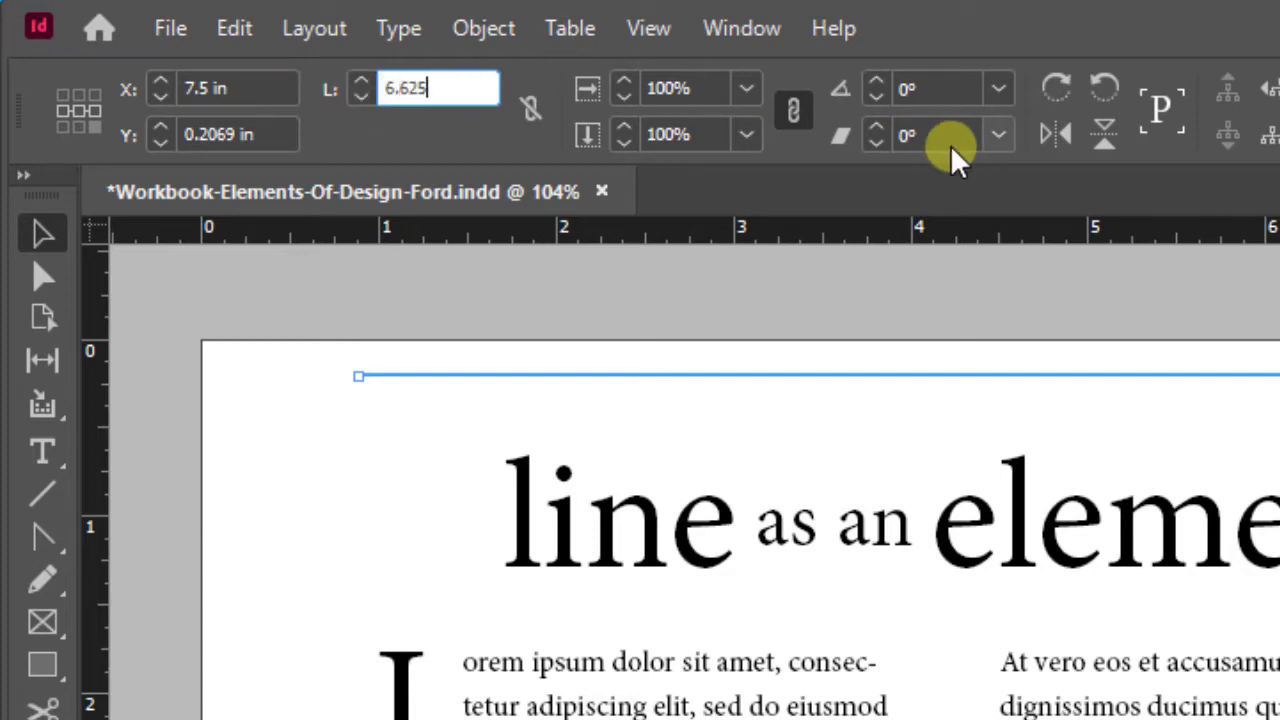
{"action": "key", "text": "Return"}
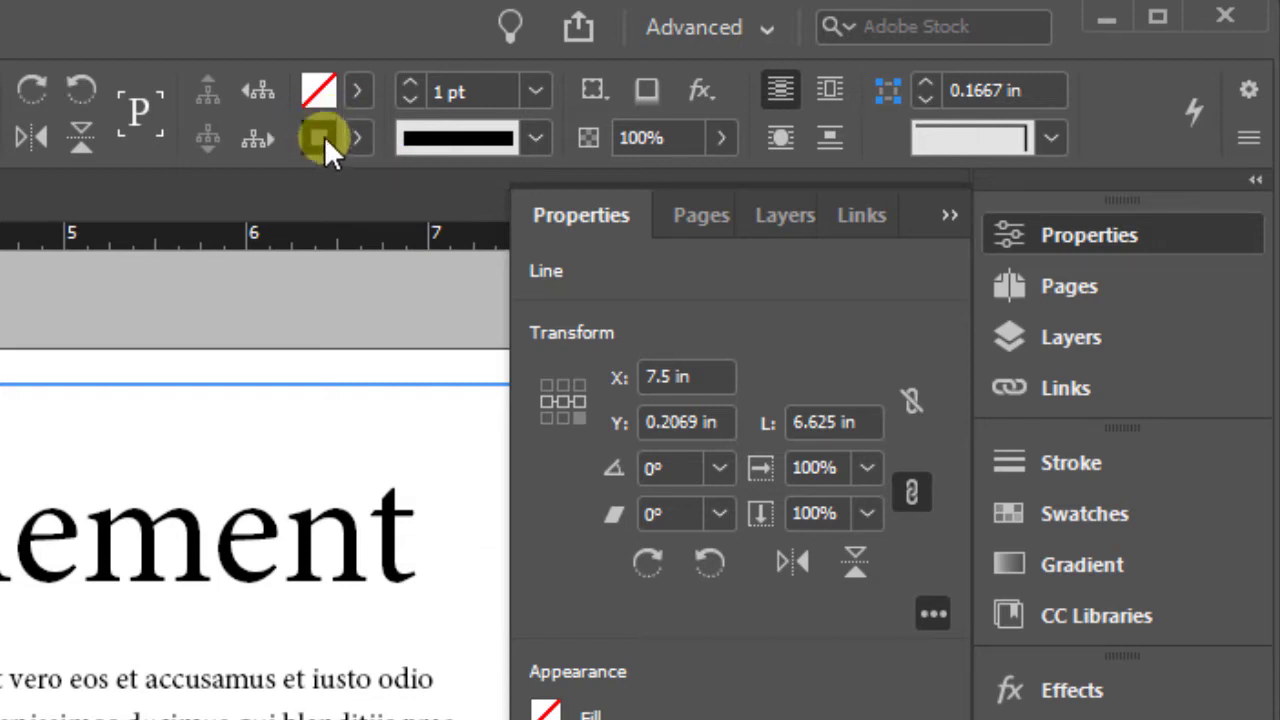
Set the top line's stroke weight to 4 pt
{"action": "left_click", "coordinate": [477, 92]}
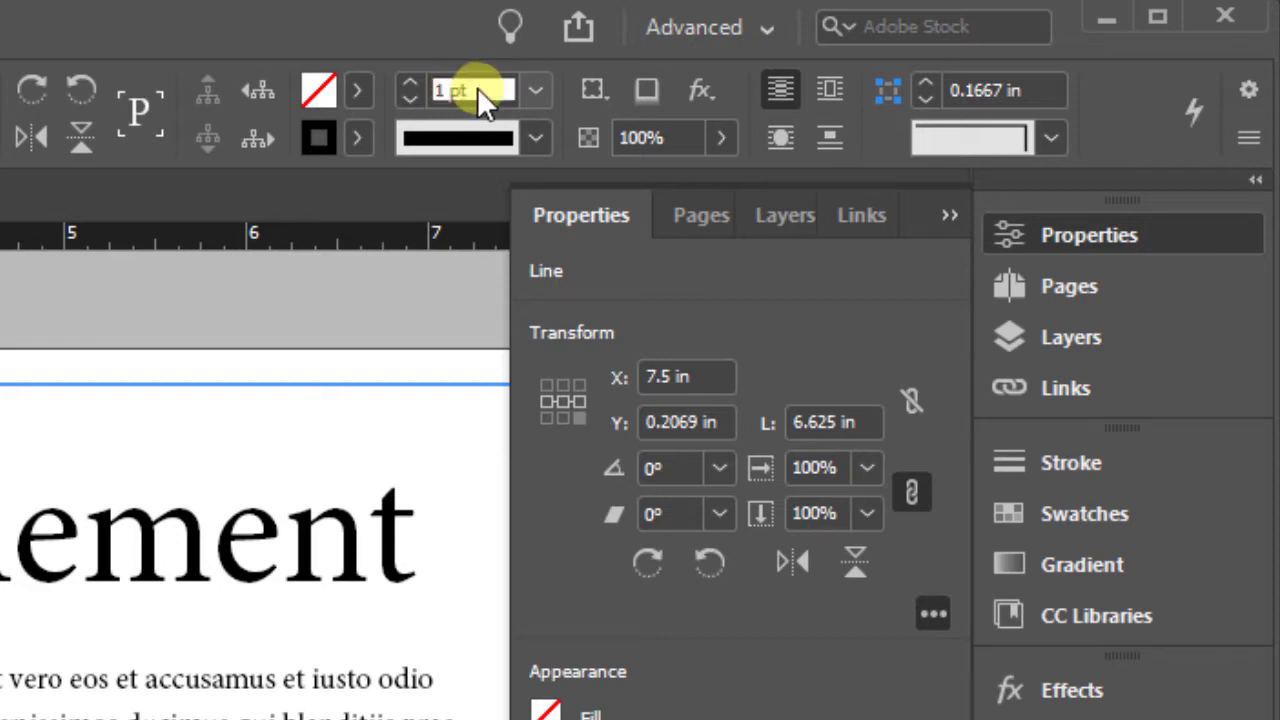
{"action": "type", "text": "4"}
{"action": "key", "text": "Return"}
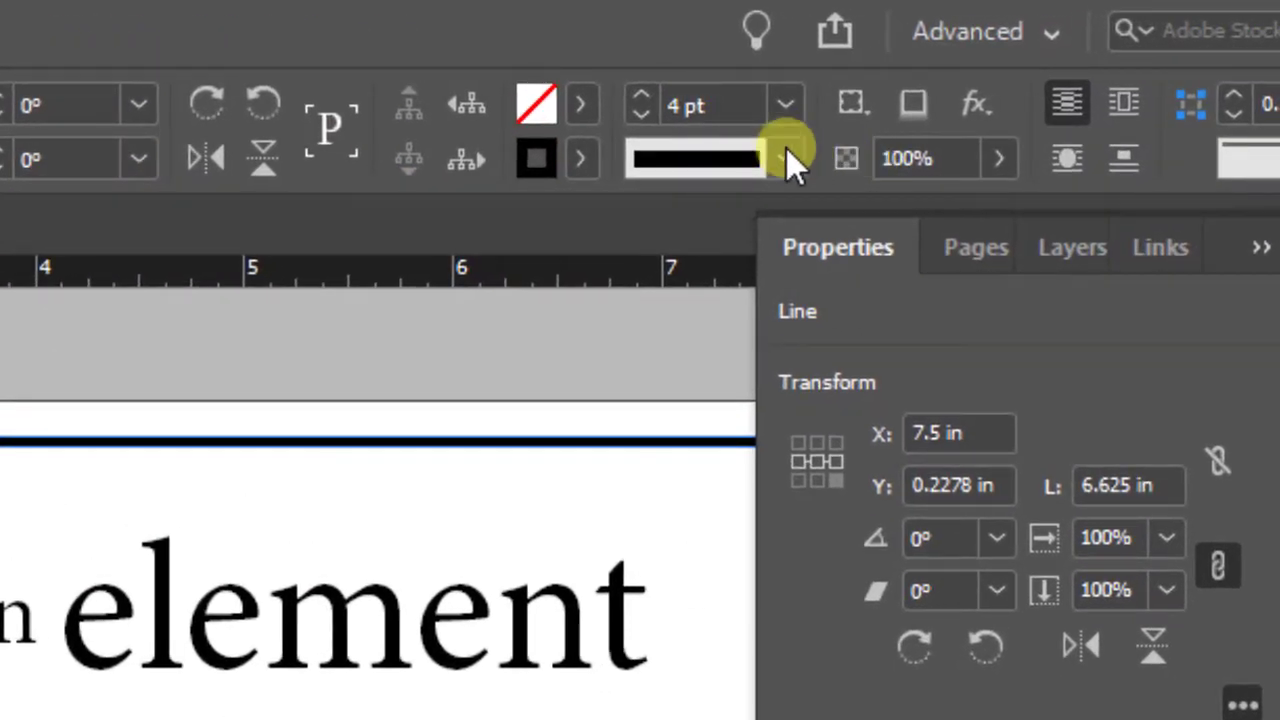
Examine the available stroke types and the detailed stroke options for the selected line
{"action": "left_click", "coordinate": [786, 158]}
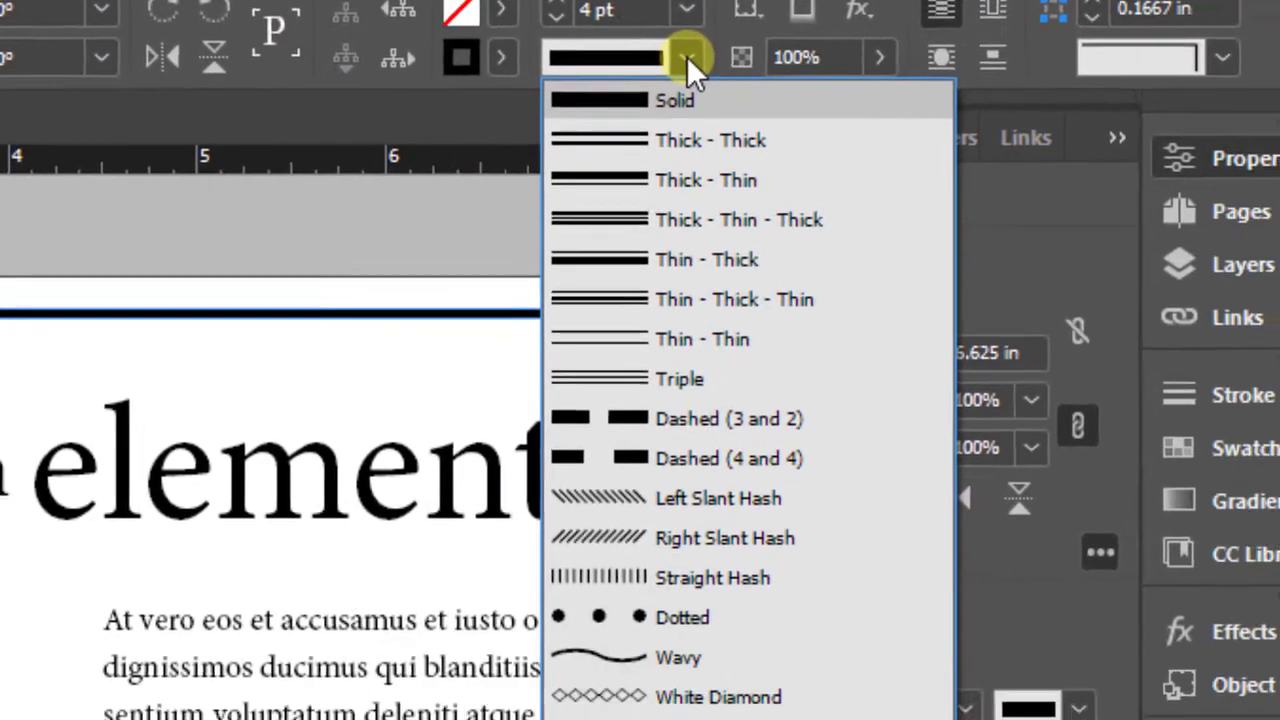
{"action": "left_click", "coordinate": [687, 56]}
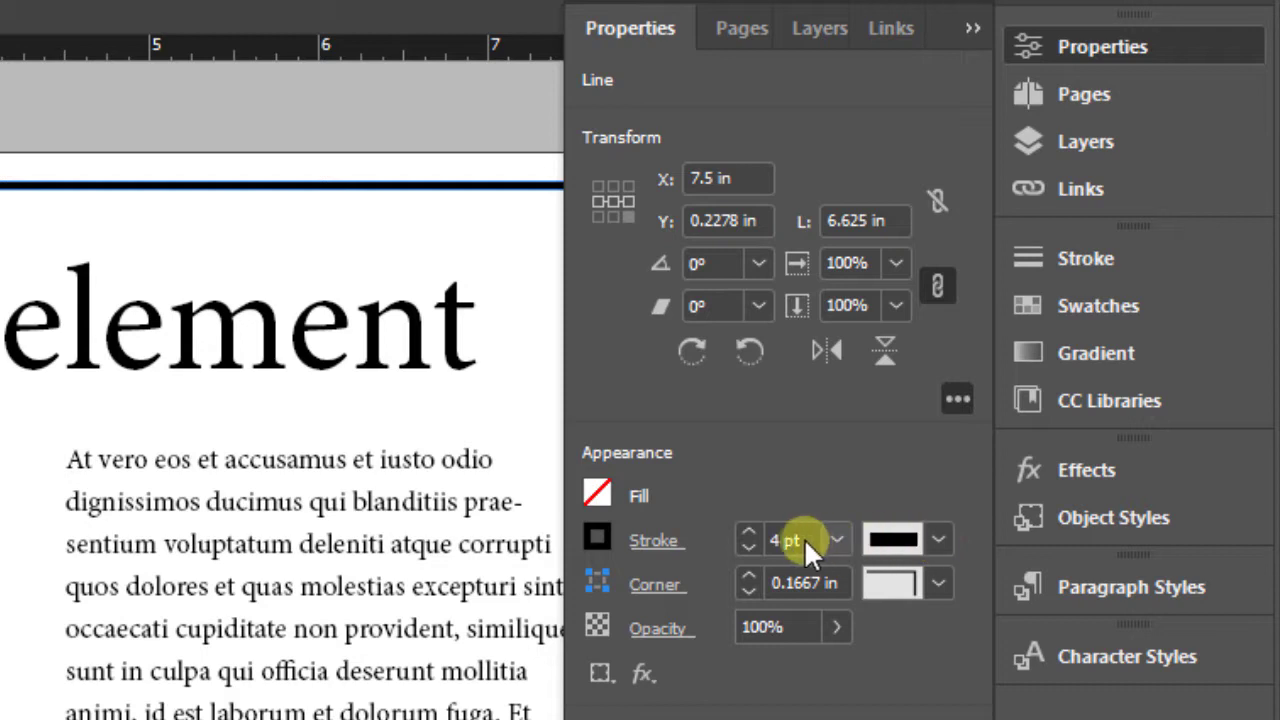
{"action": "left_click", "coordinate": [934, 540]}
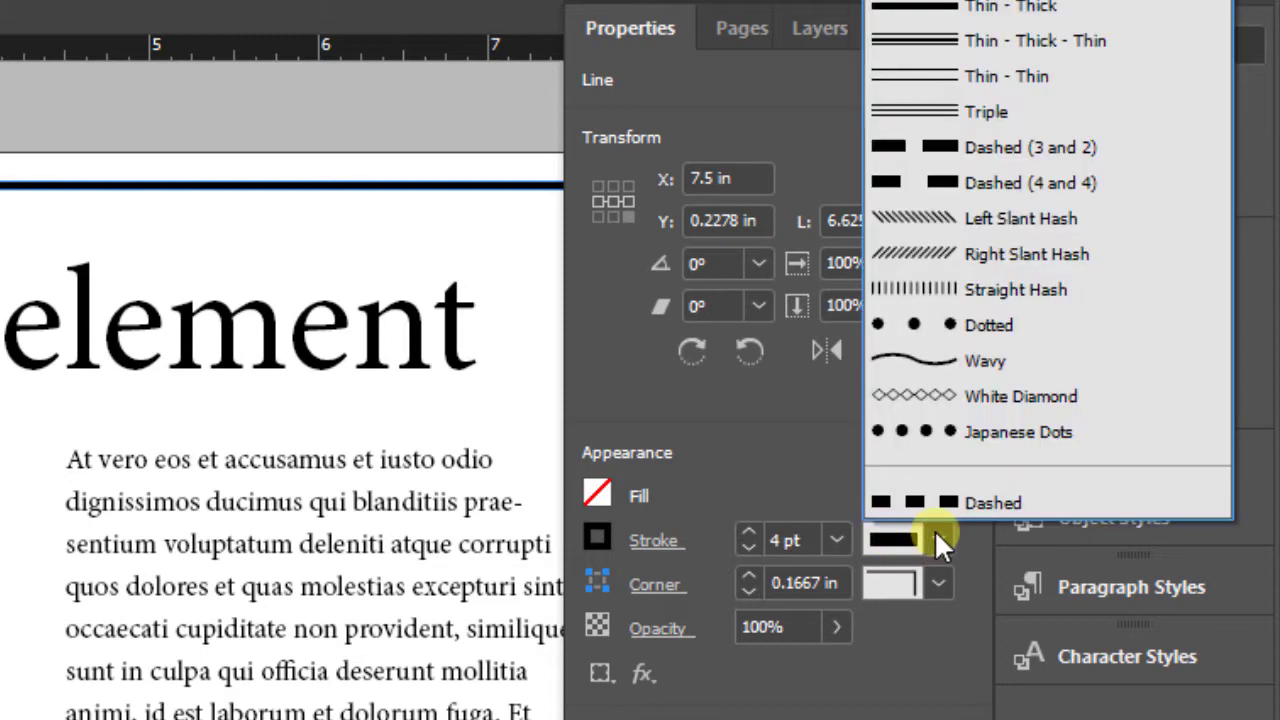
{"action": "left_click", "coordinate": [655, 558]}
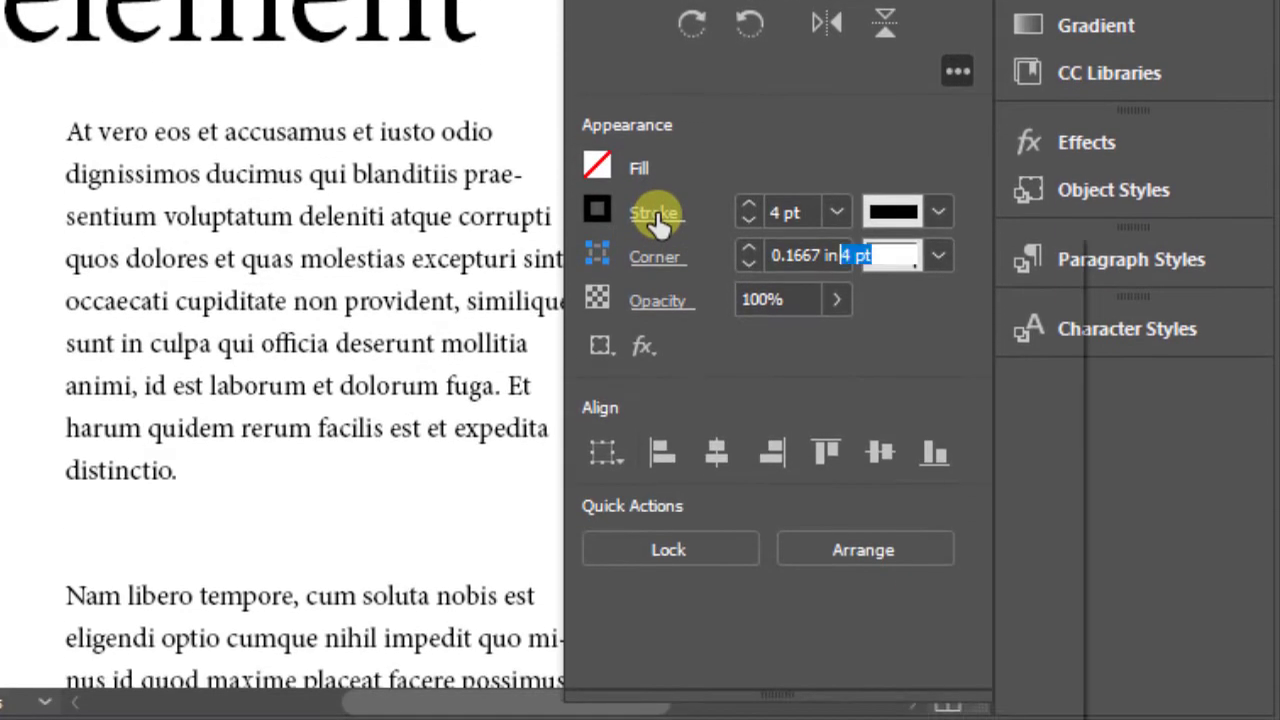
{"action": "left_click", "coordinate": [655, 215]}
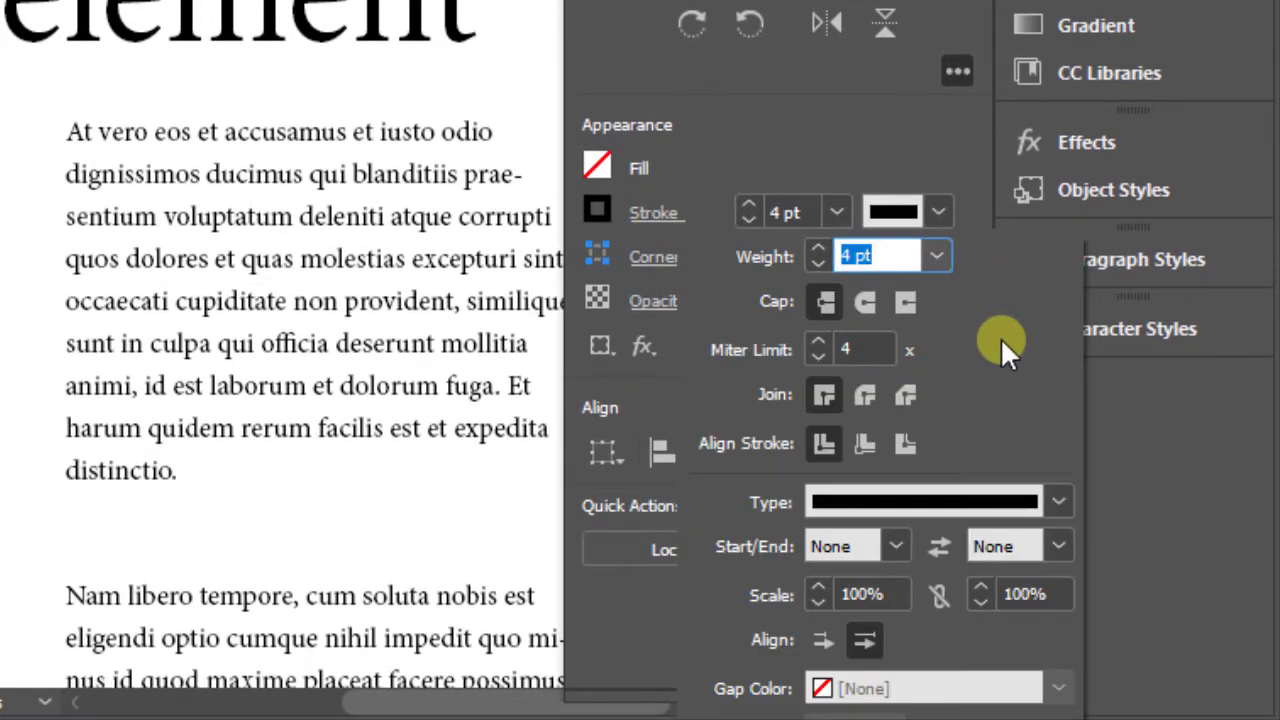
{"action": "left_click", "coordinate": [1061, 490]}
{"action": "key", "text": "Escape"}
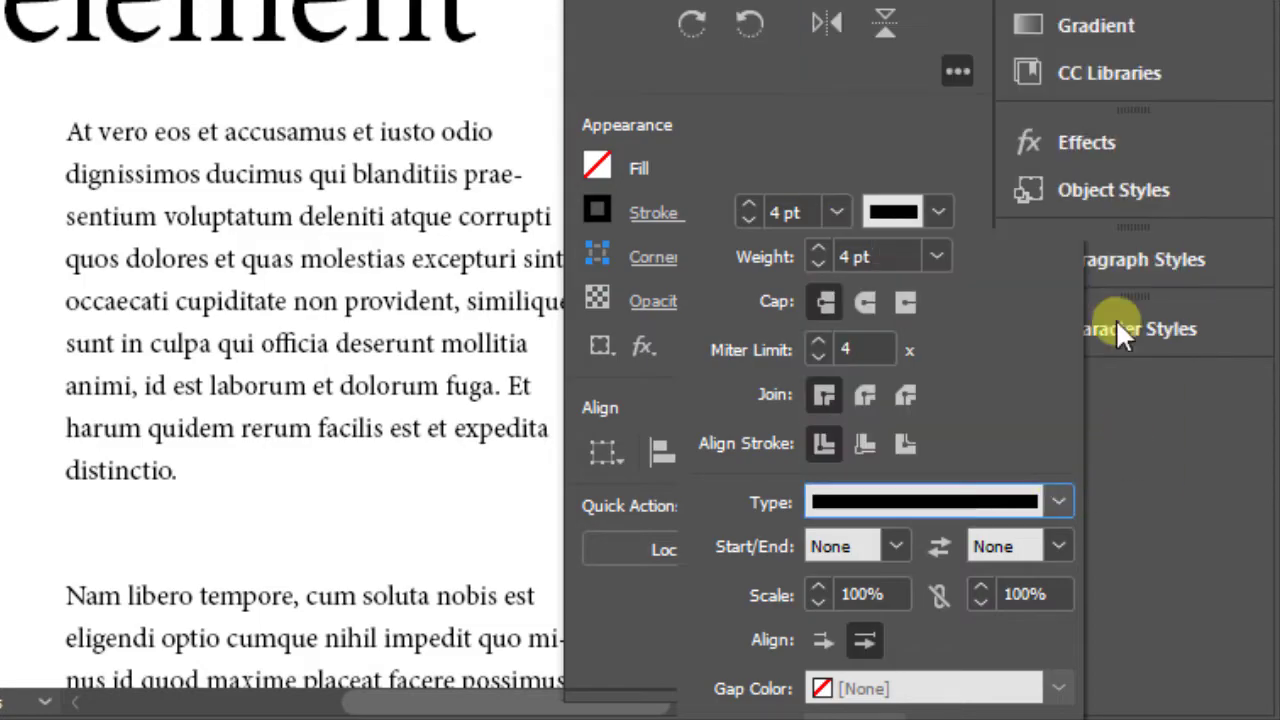
{"action": "left_click", "coordinate": [909, 144]}
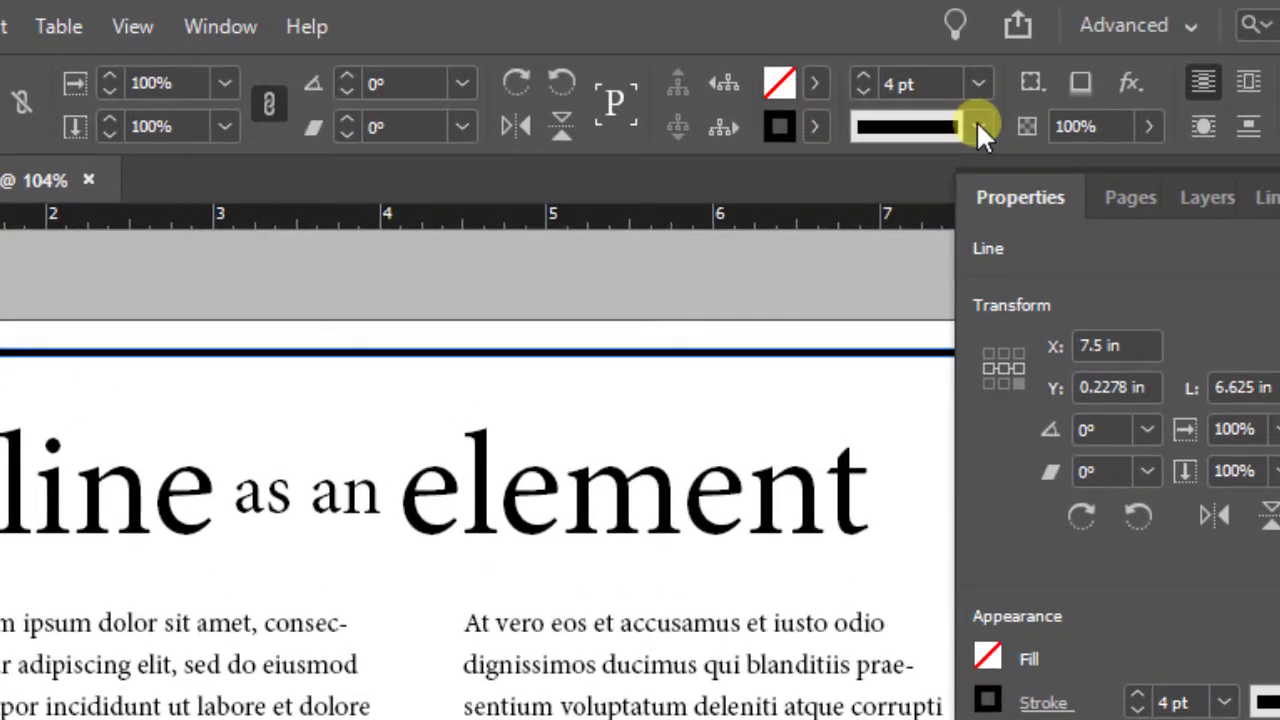
Change the top line's stroke type to Thick - Thin
{"action": "left_click", "coordinate": [979, 128]}
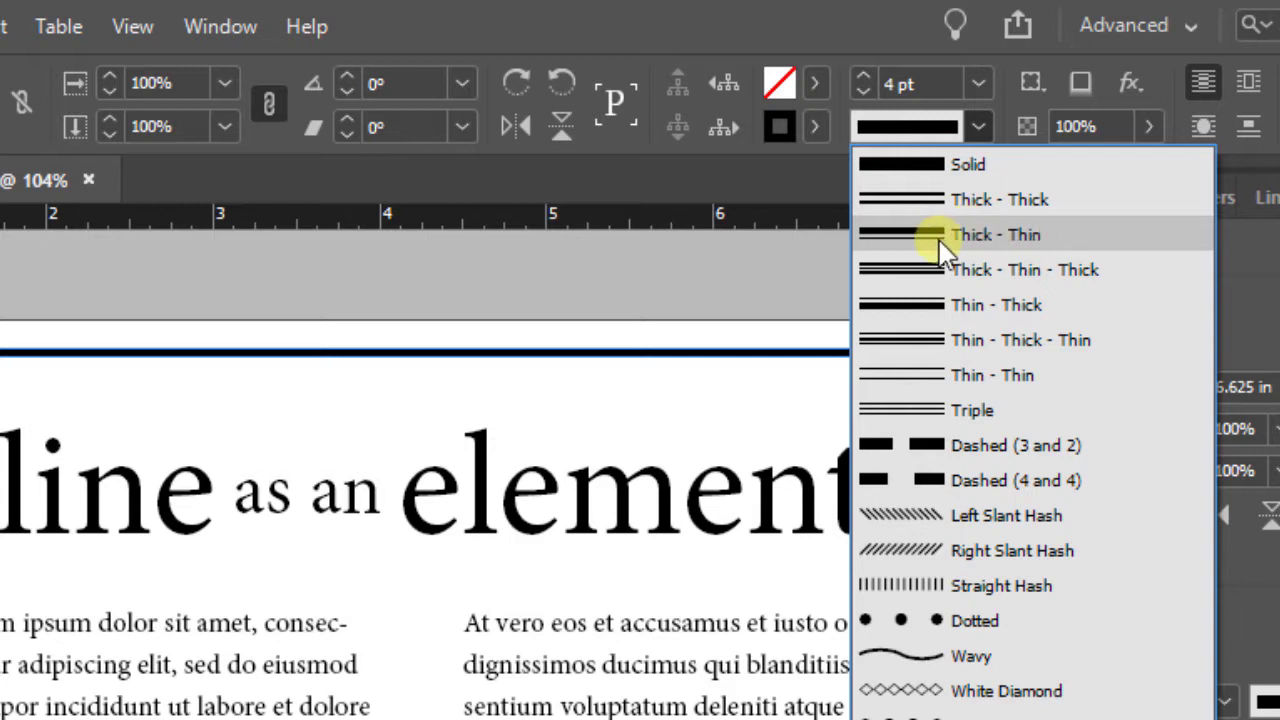
{"action": "left_click", "coordinate": [977, 234]}
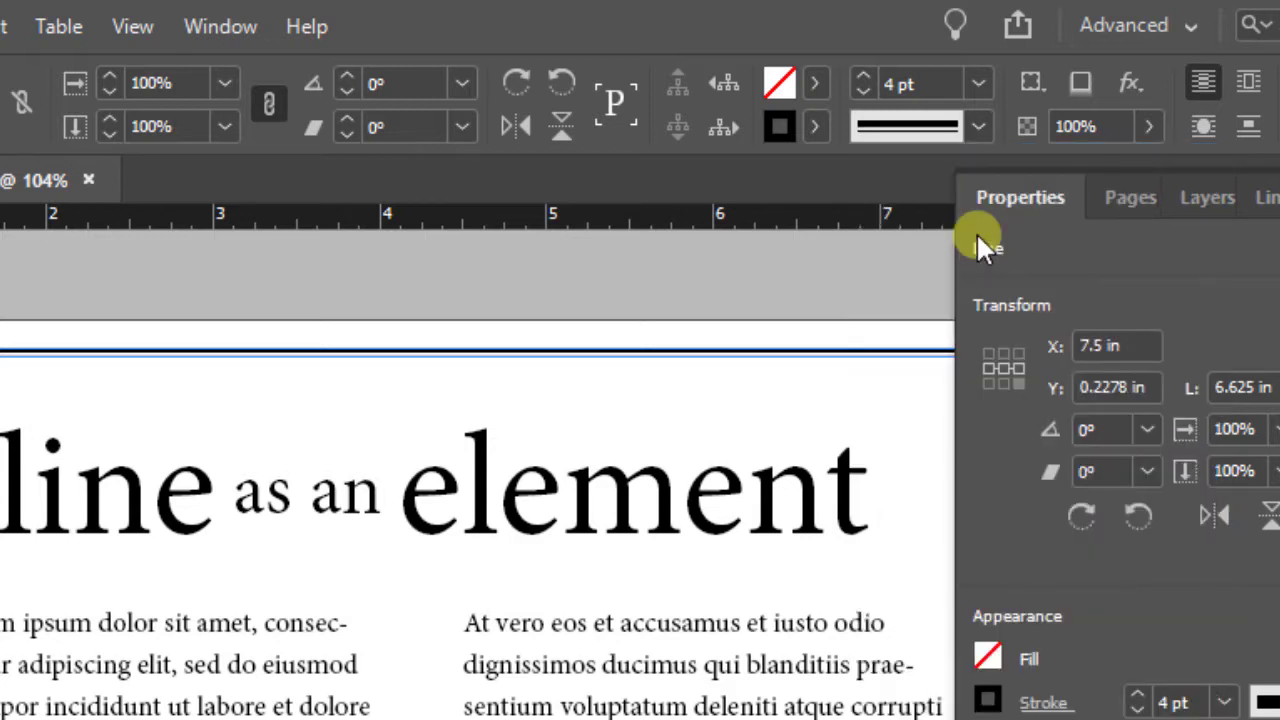
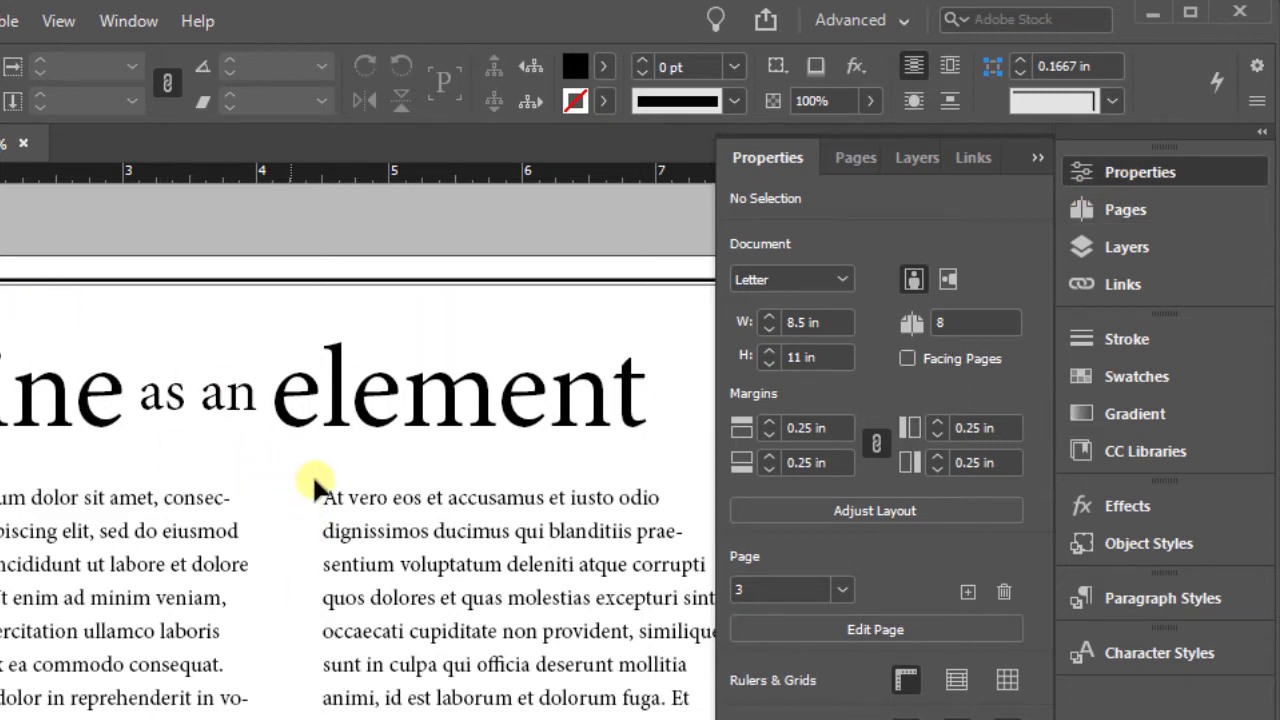
Add a Triangle arrowhead to the end of the line above the title
{"action": "key", "text": "space"}
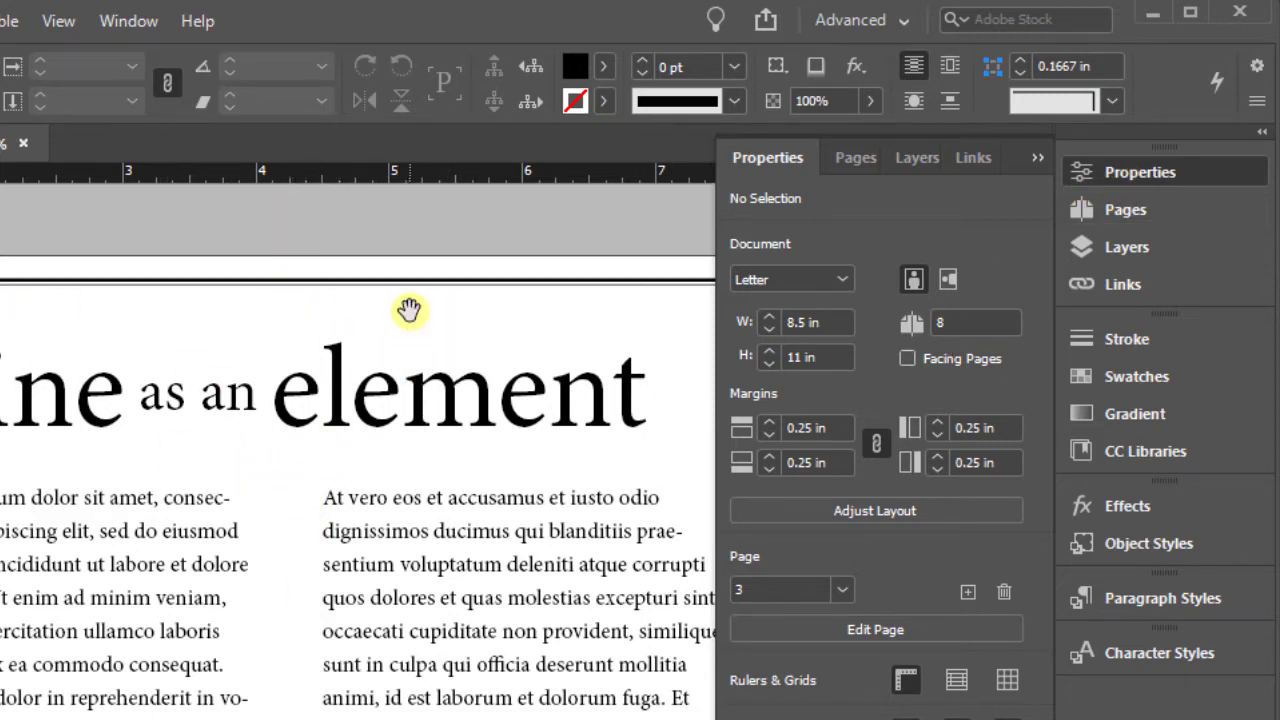
{"action": "left_click_drag", "start_coordinate": [583, 354], "coordinate": [220, 374]}
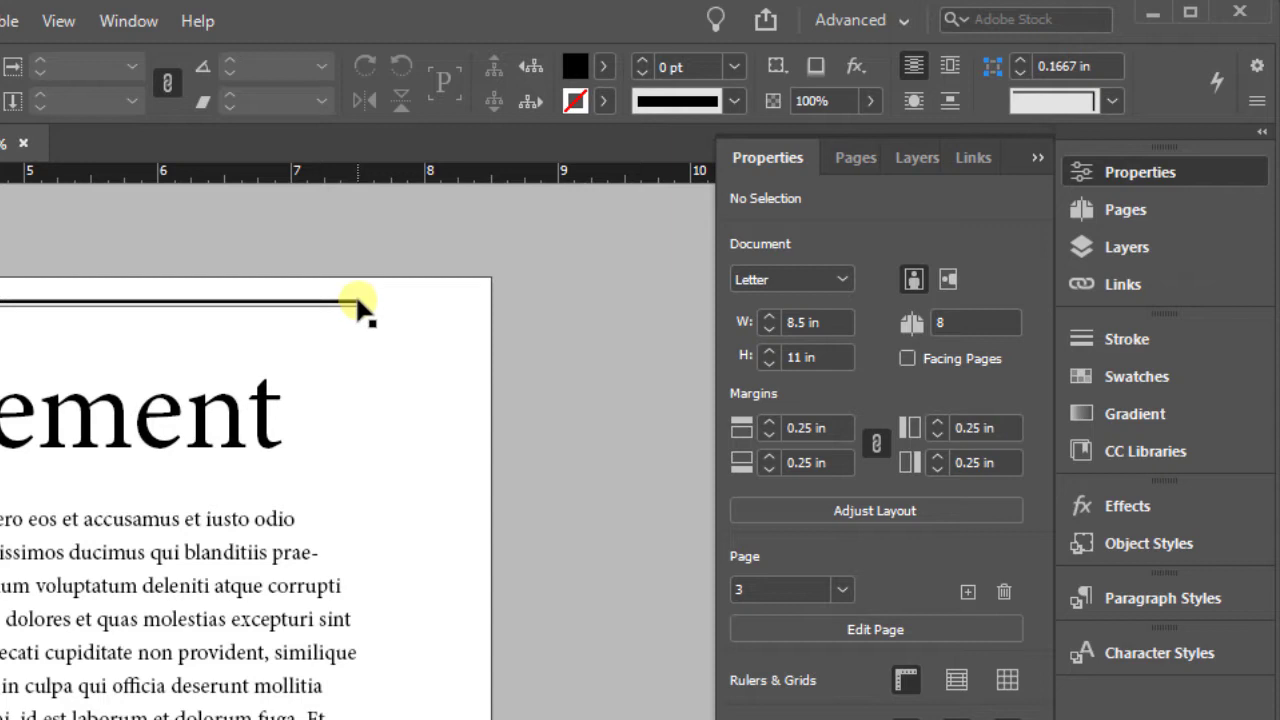
{"action": "left_click", "coordinate": [278, 303]}
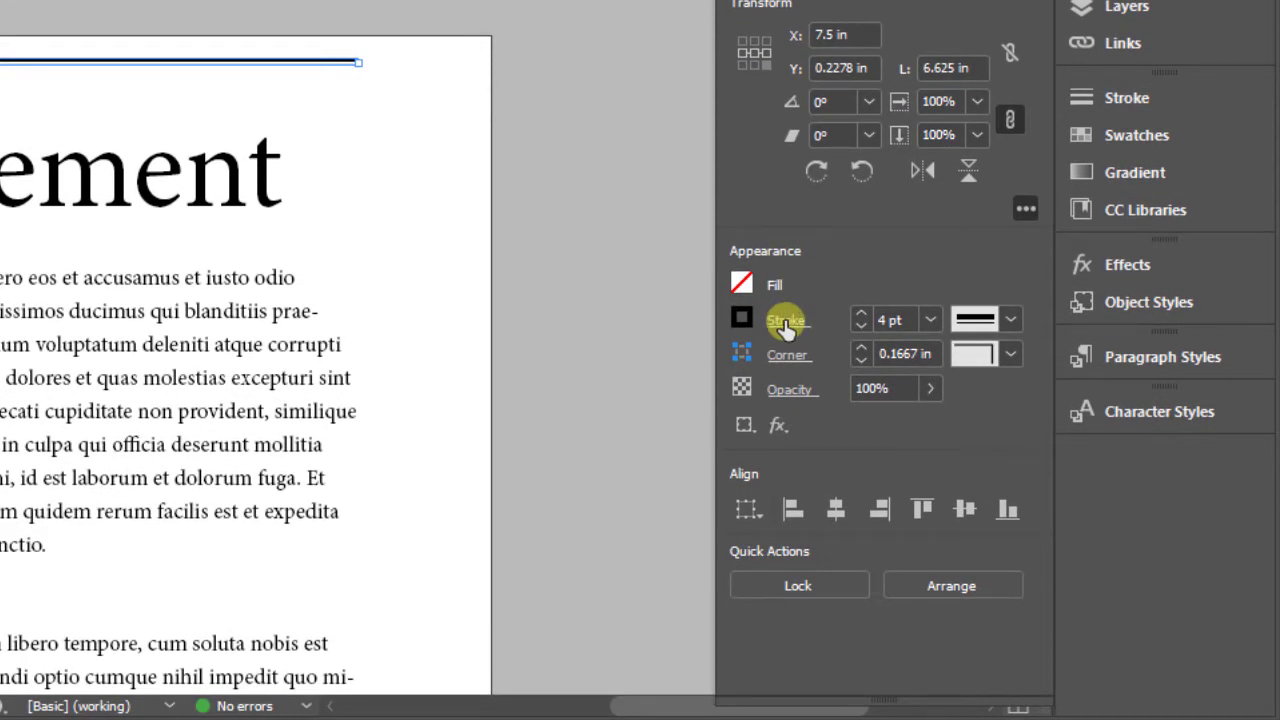
{"action": "left_click", "coordinate": [787, 322]}
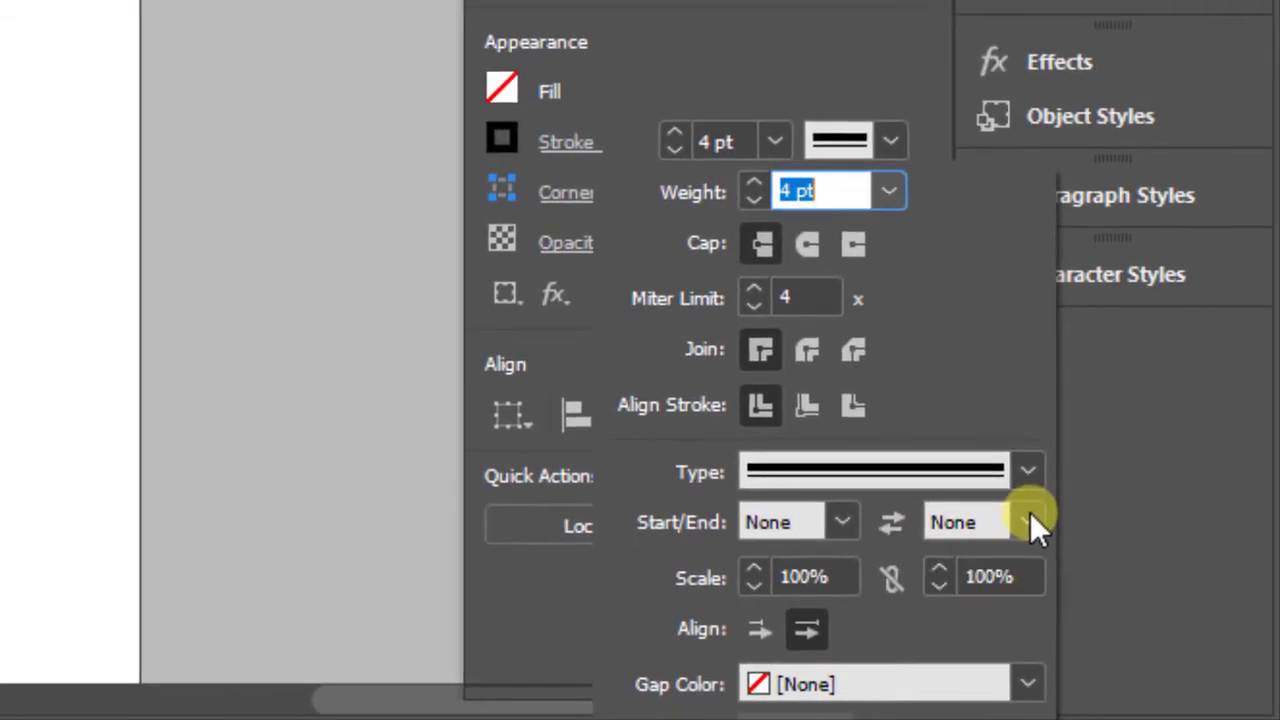
{"action": "left_click", "coordinate": [874, 398]}
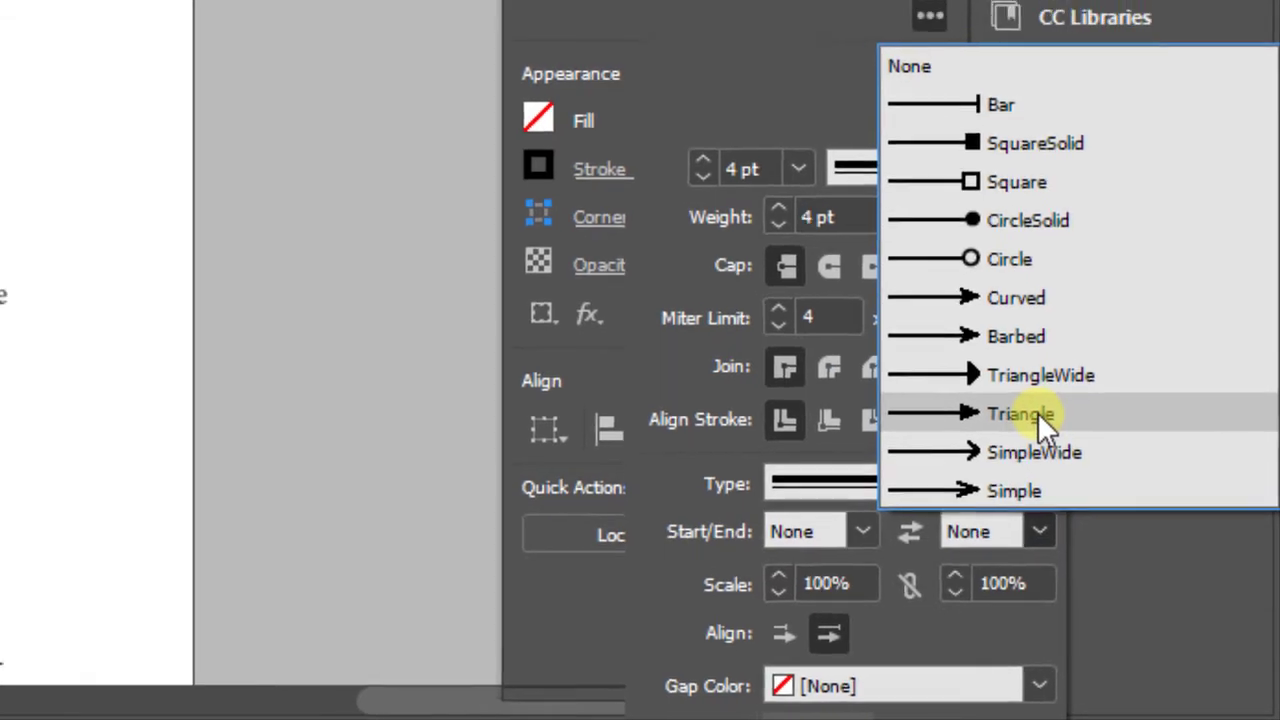
{"action": "left_click", "coordinate": [1026, 398]}
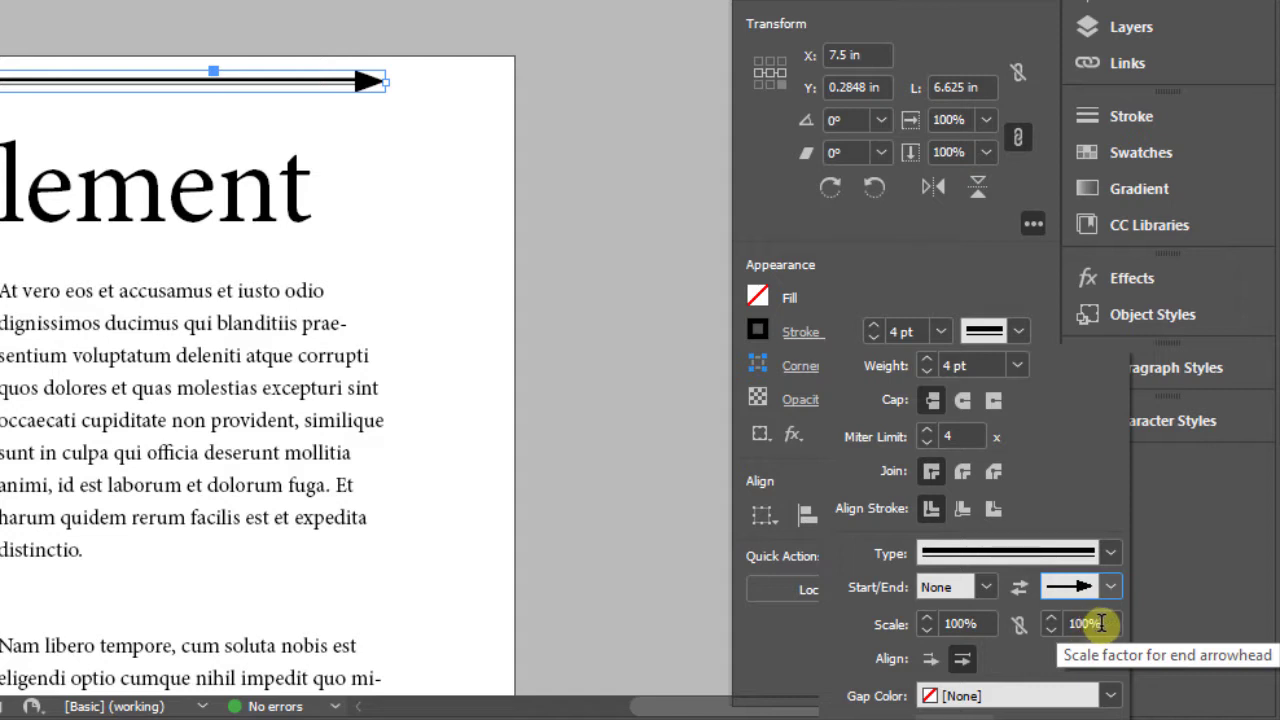
Scale the top line's end arrowhead to 60%
{"action": "left_click_drag", "start_coordinate": [1106, 623], "coordinate": [1086, 621]}
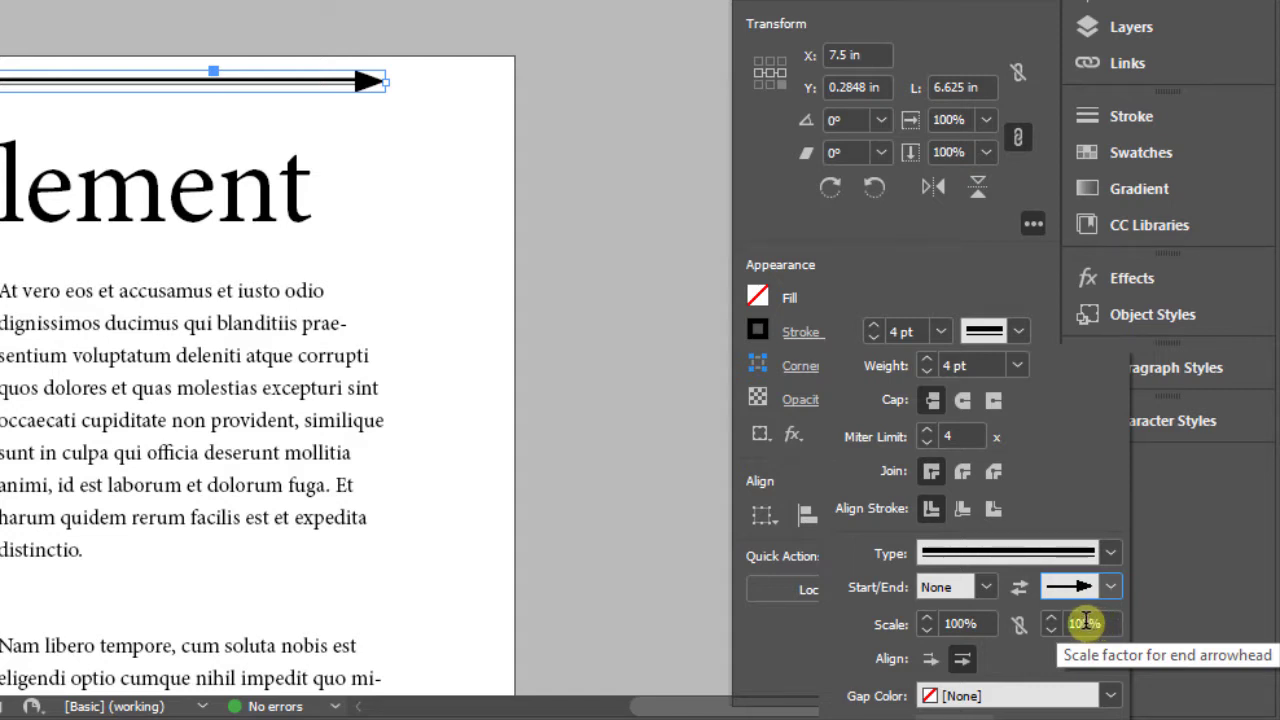
{"action": "left_click", "coordinate": [1106, 623]}
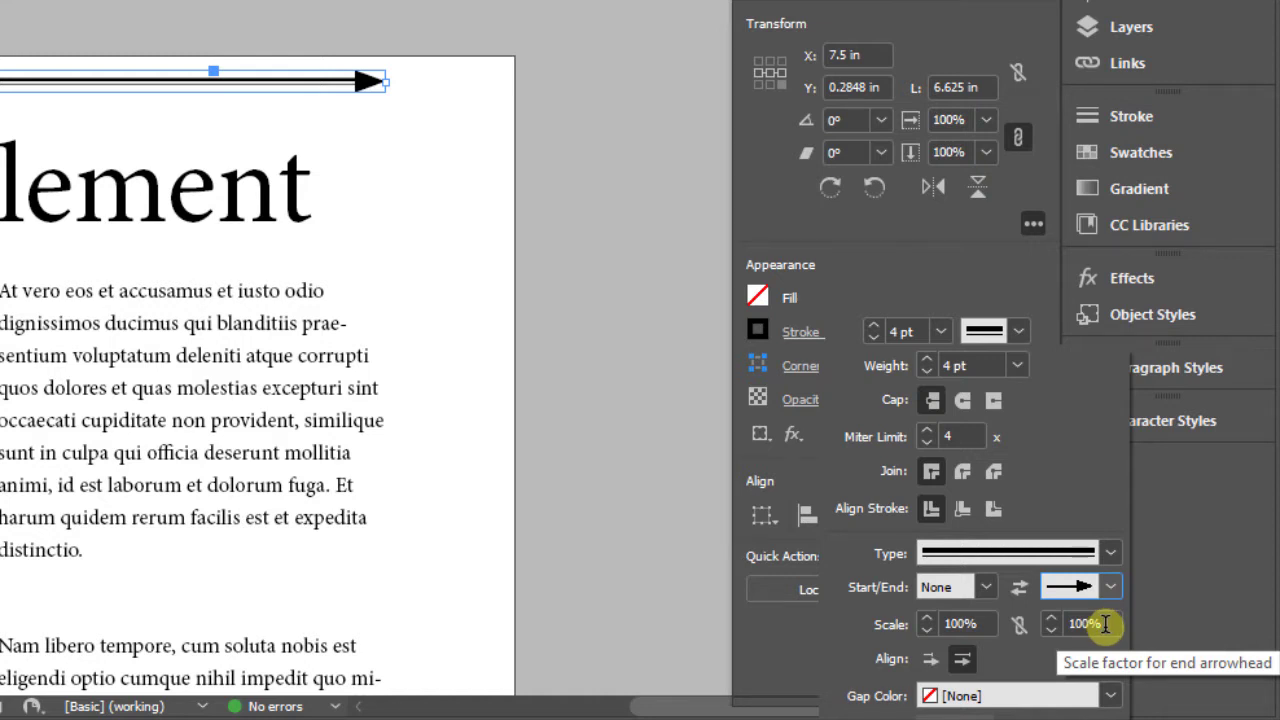
{"action": "left_click_drag", "start_coordinate": [1106, 623], "coordinate": [1063, 623]}
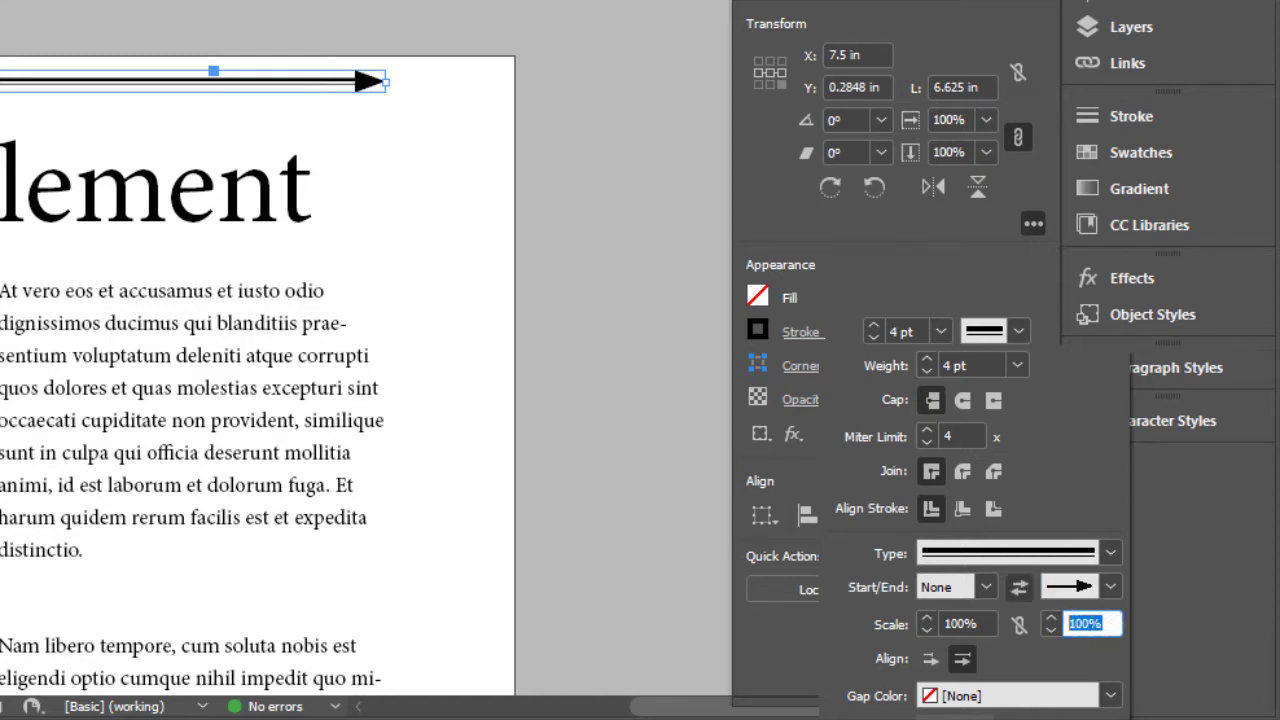
{"action": "type", "text": "60"}
{"action": "key", "text": "Return"}
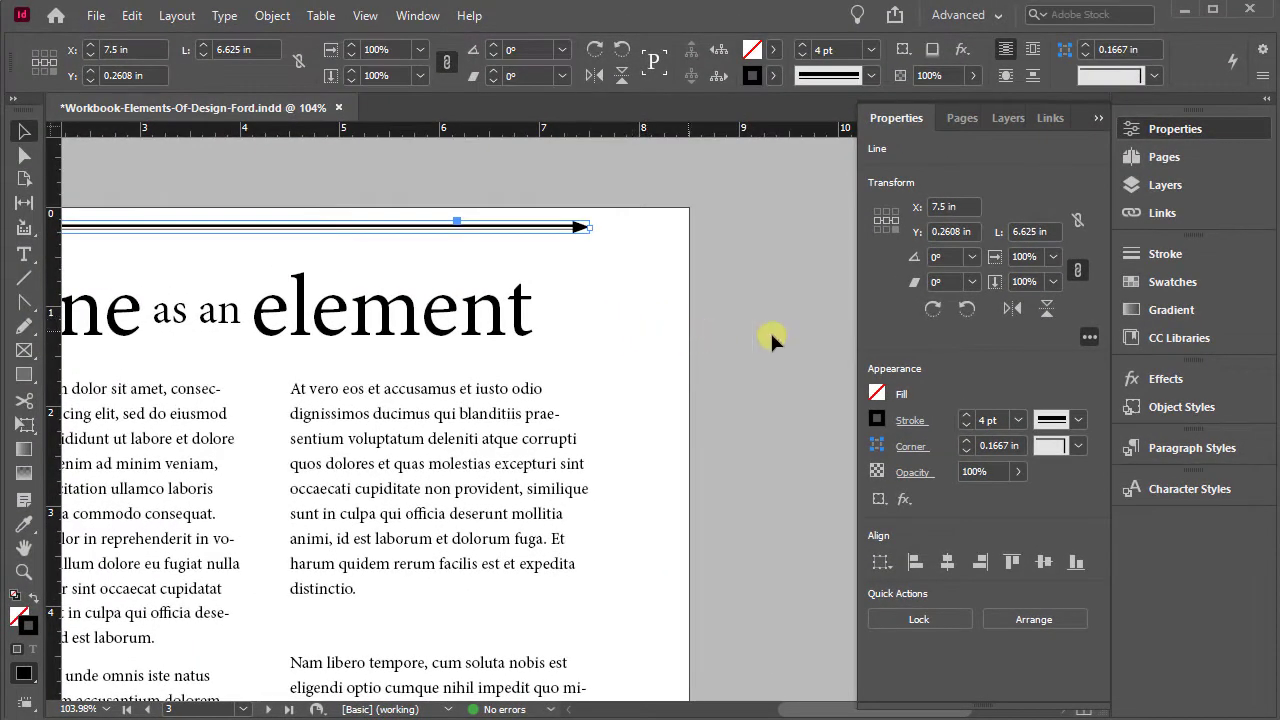
Set the top line's reference point to its left end and its X position to 1 in
{"action": "left_click", "coordinate": [1178, 130]}
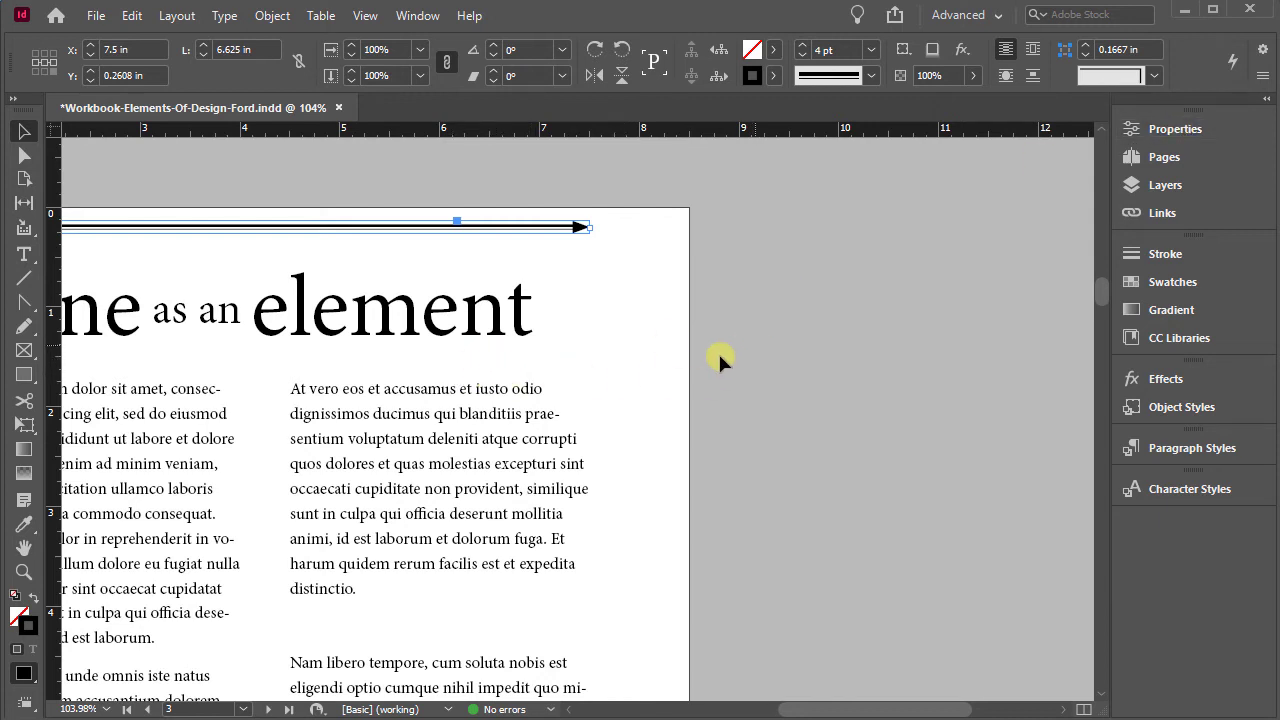
{"action": "left_click", "coordinate": [24, 549]}
{"action": "left_click_drag", "start_coordinate": [177, 494], "coordinate": [479, 481]}
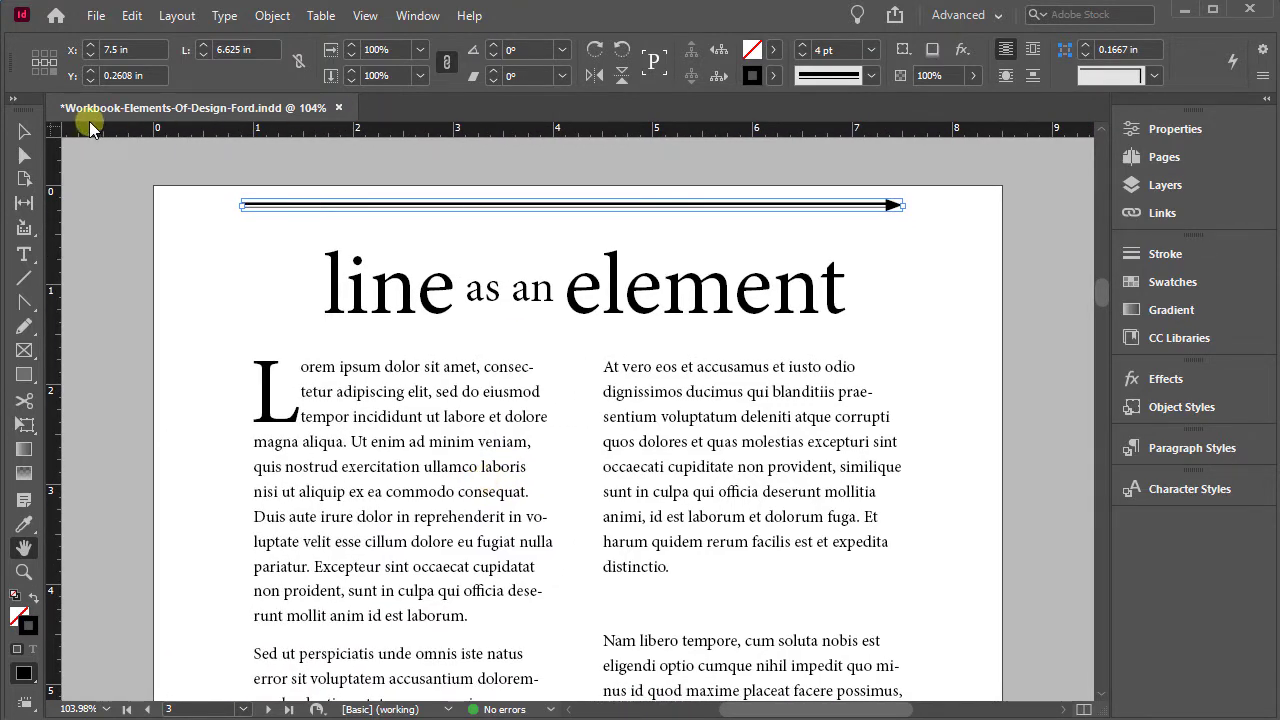
{"action": "left_click", "coordinate": [26, 131]}
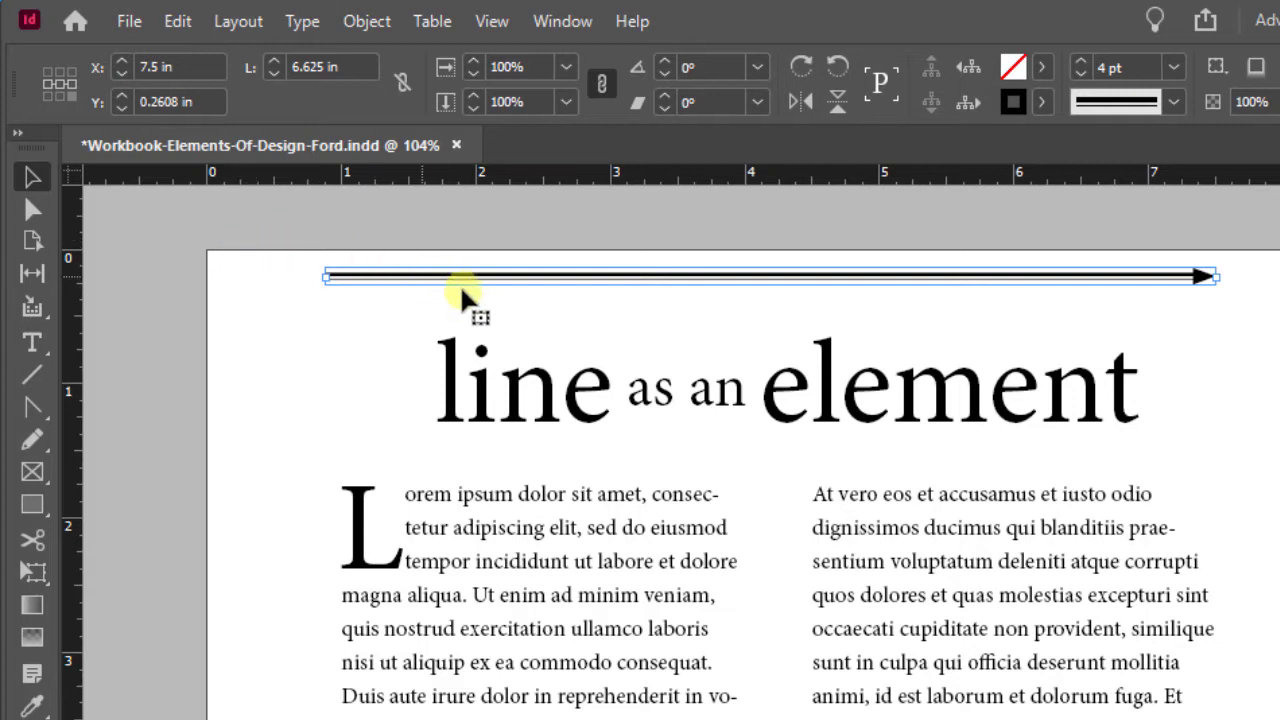
{"action": "left_click", "coordinate": [60, 84]}
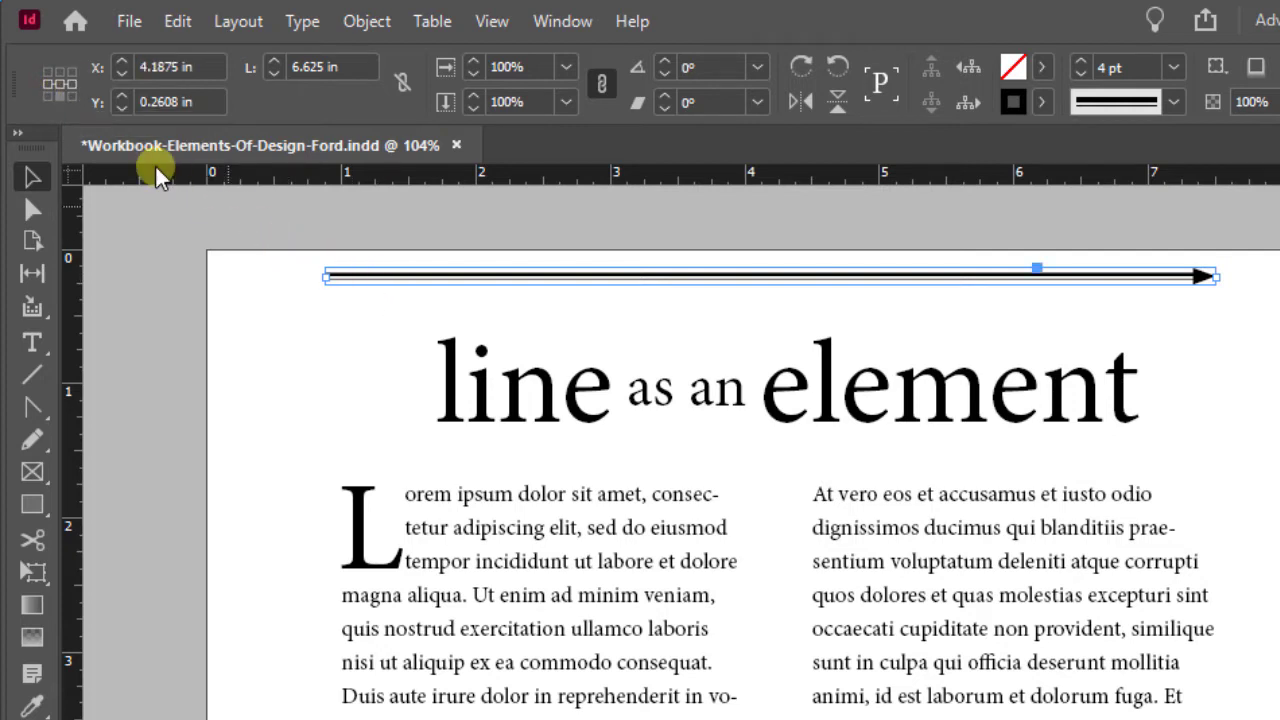
{"action": "left_click", "coordinate": [48, 85]}
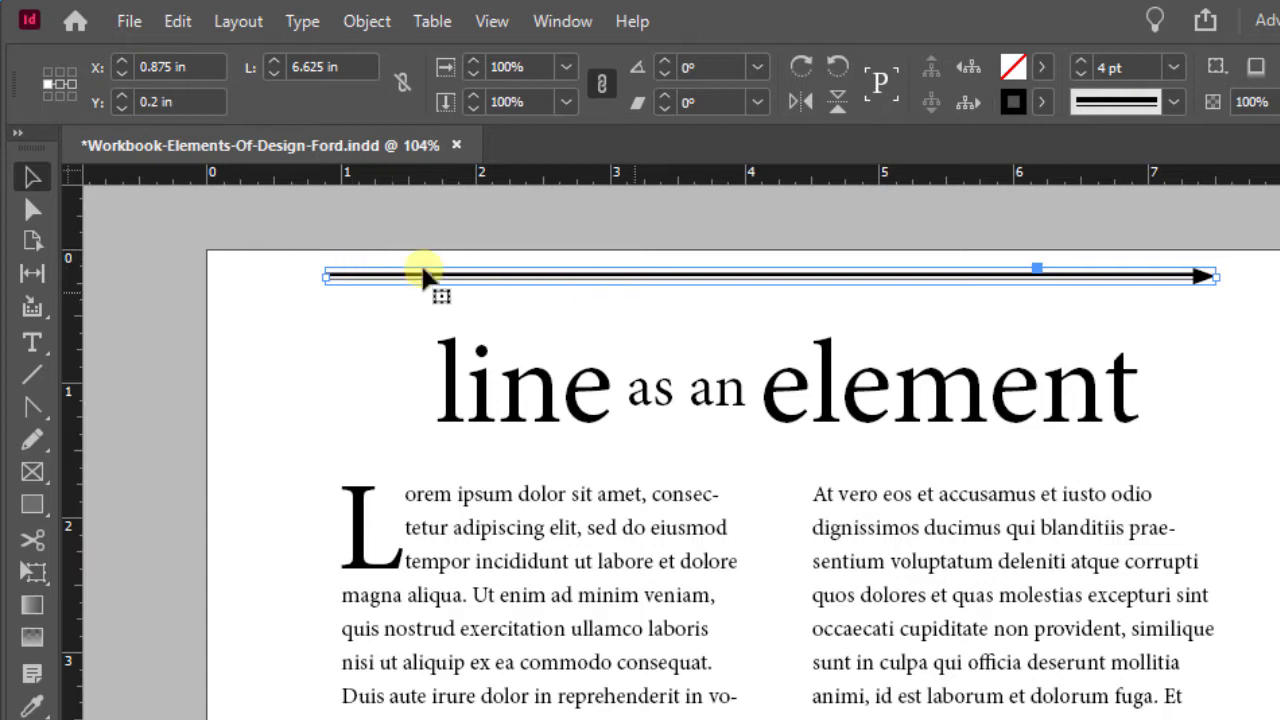
{"action": "left_click", "coordinate": [180, 66]}
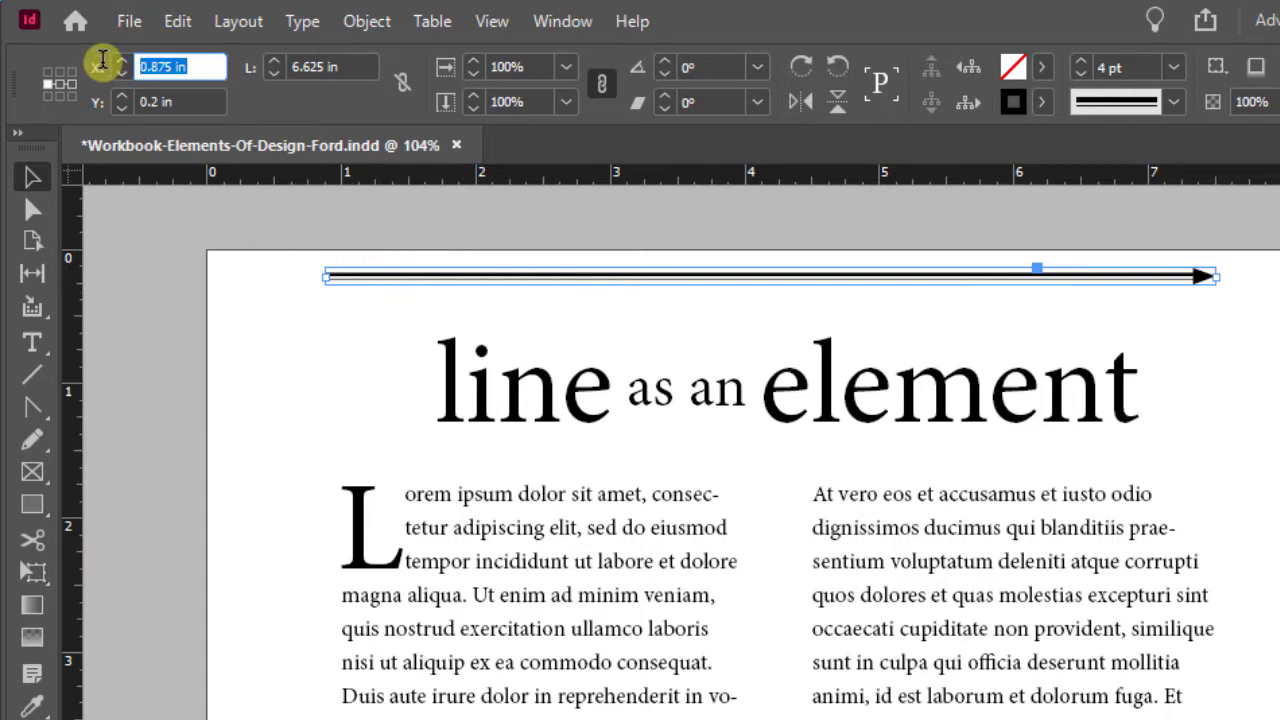
{"action": "type", "text": "1"}
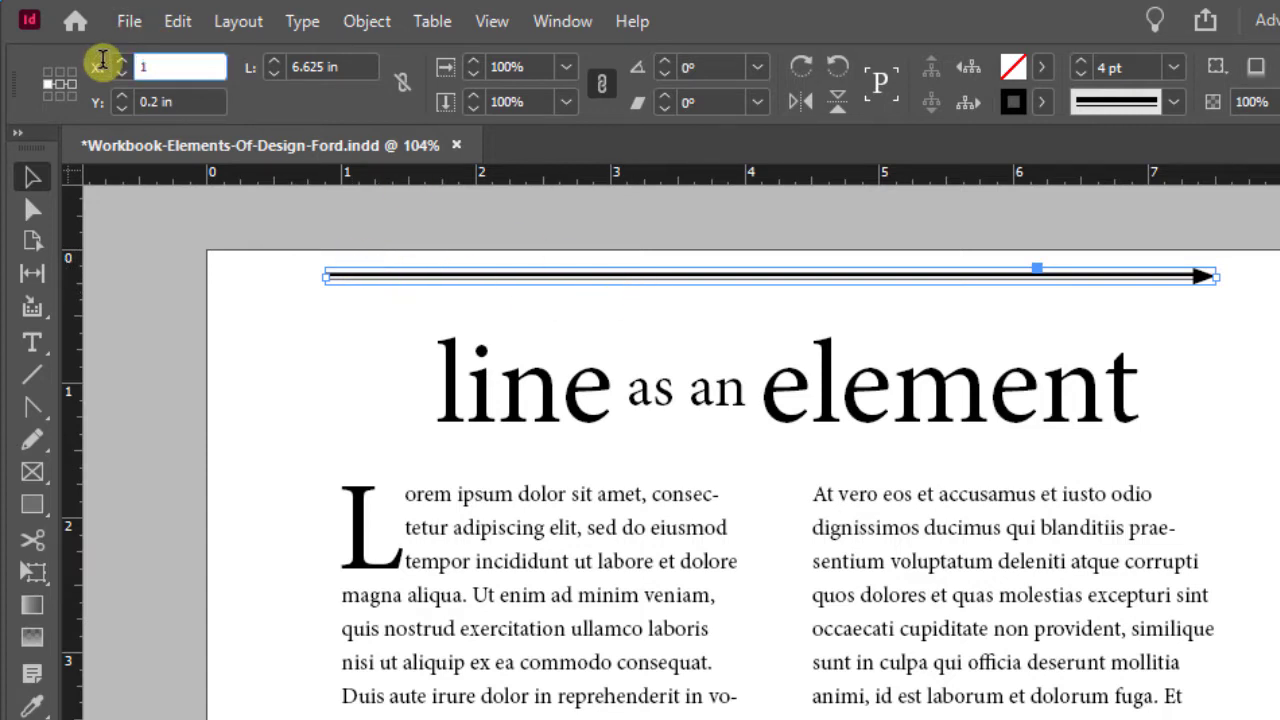
{"action": "key", "text": "Return"}
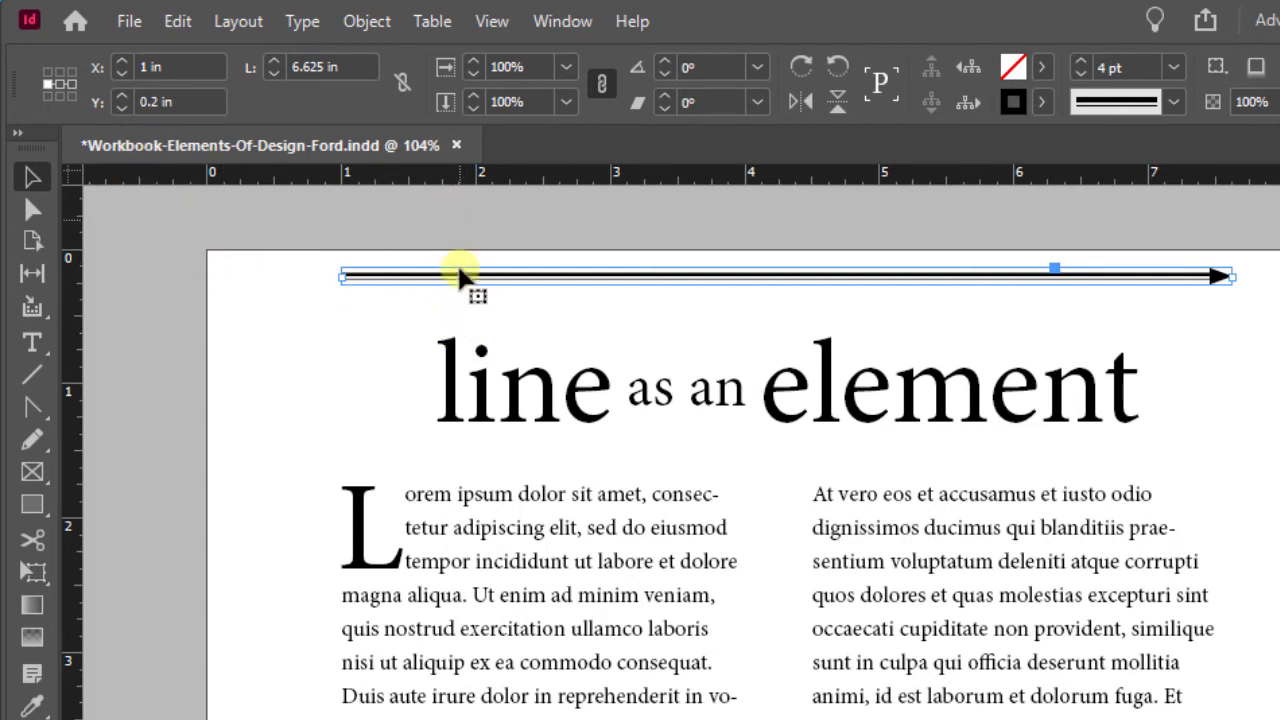
Set the top line's Y position to 0.5 in and deselect it
{"action": "triple_click", "coordinate": [196, 97]}
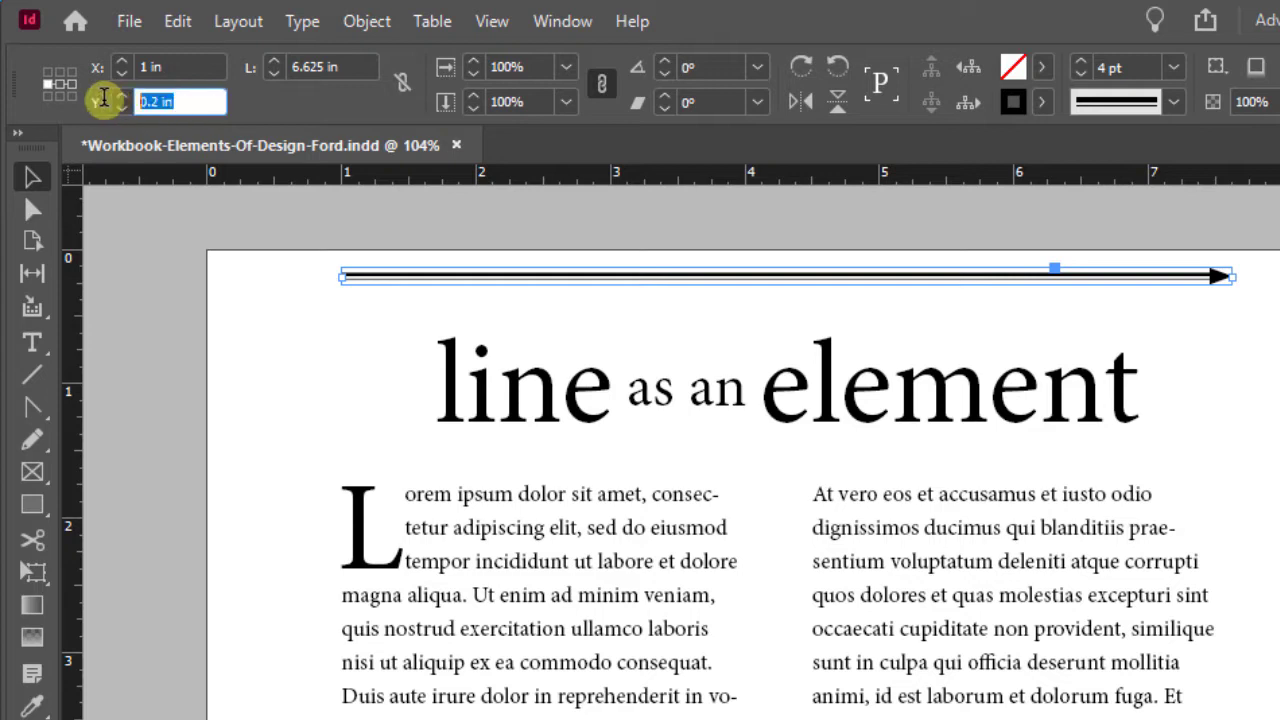
{"action": "type", "text": ".5"}
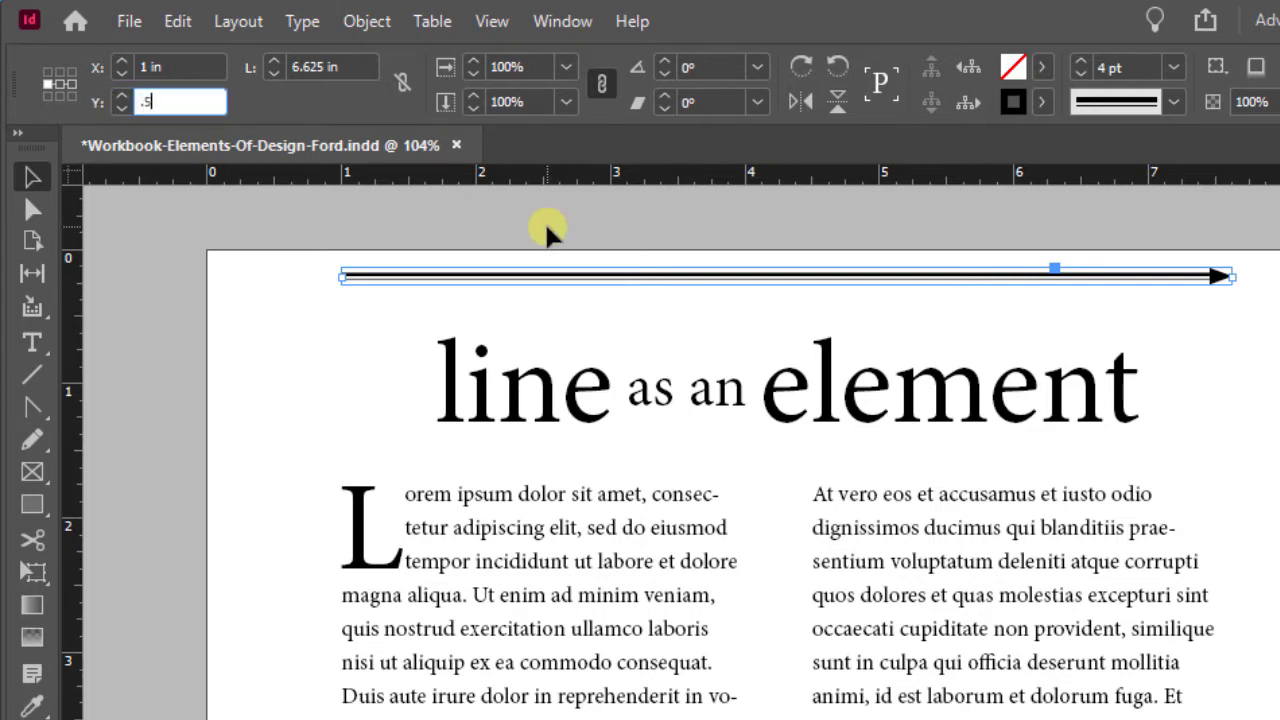
{"action": "key", "text": "Return"}
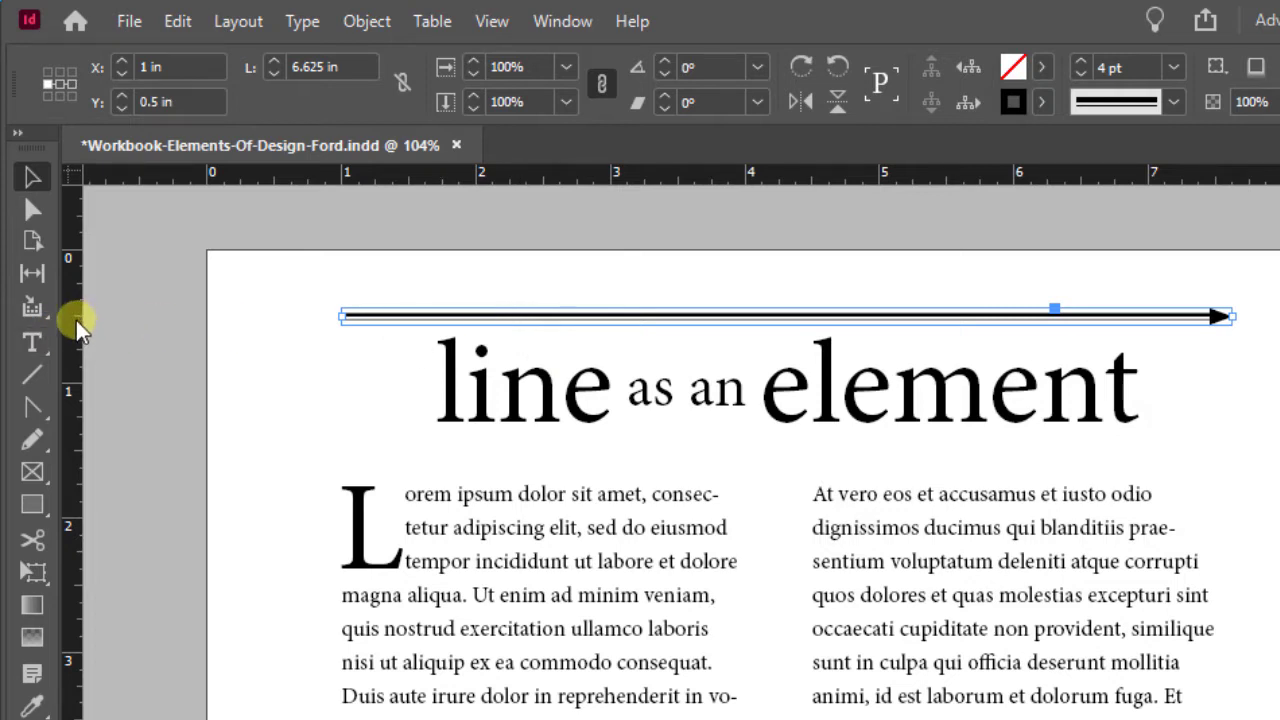
{"action": "left_click", "coordinate": [736, 235]}
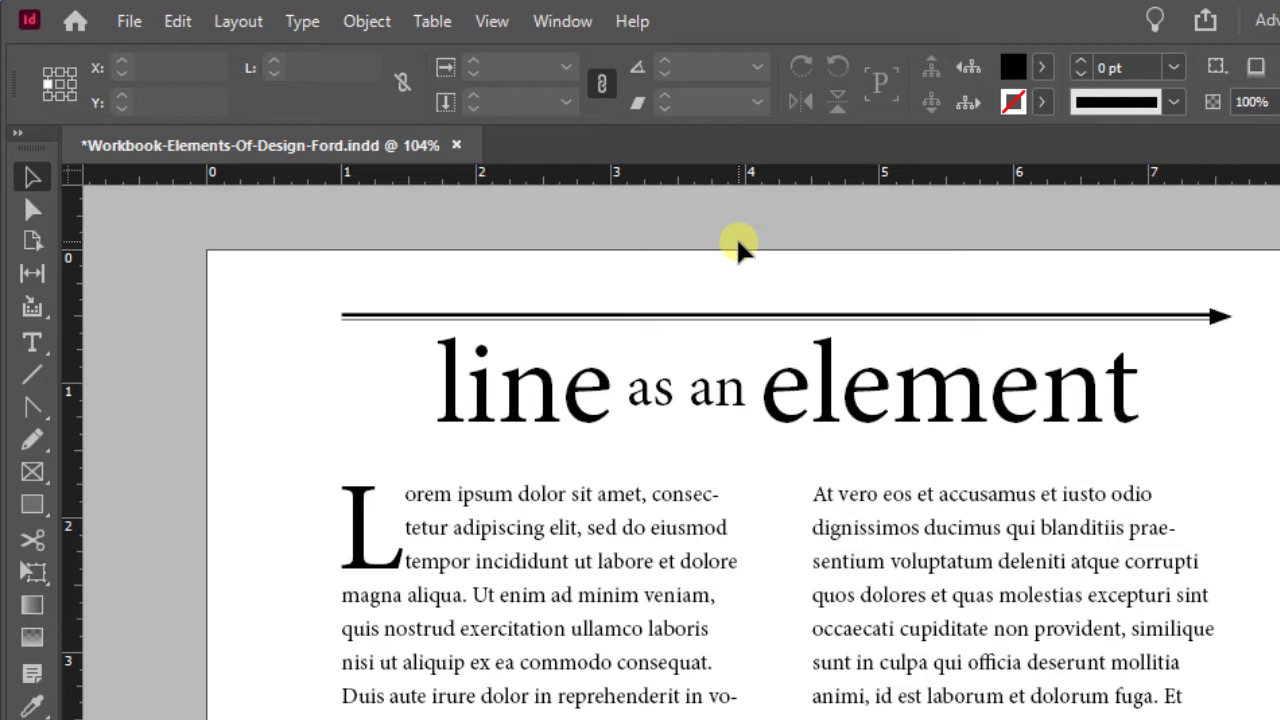
Duplicate the top line straight down to just below the title, at a Y position of about 1.5 in, and deselect the copy
{"action": "left_click", "coordinate": [688, 320]}
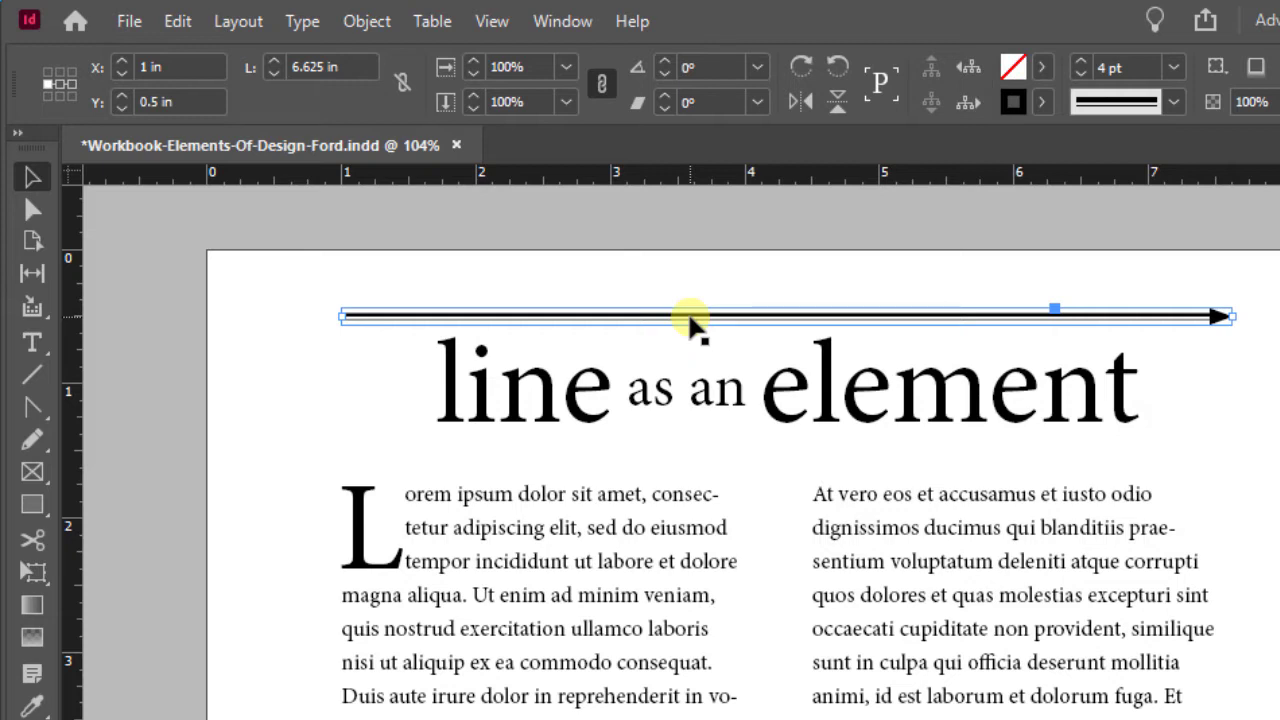
{"action": "key", "text": "alt"}
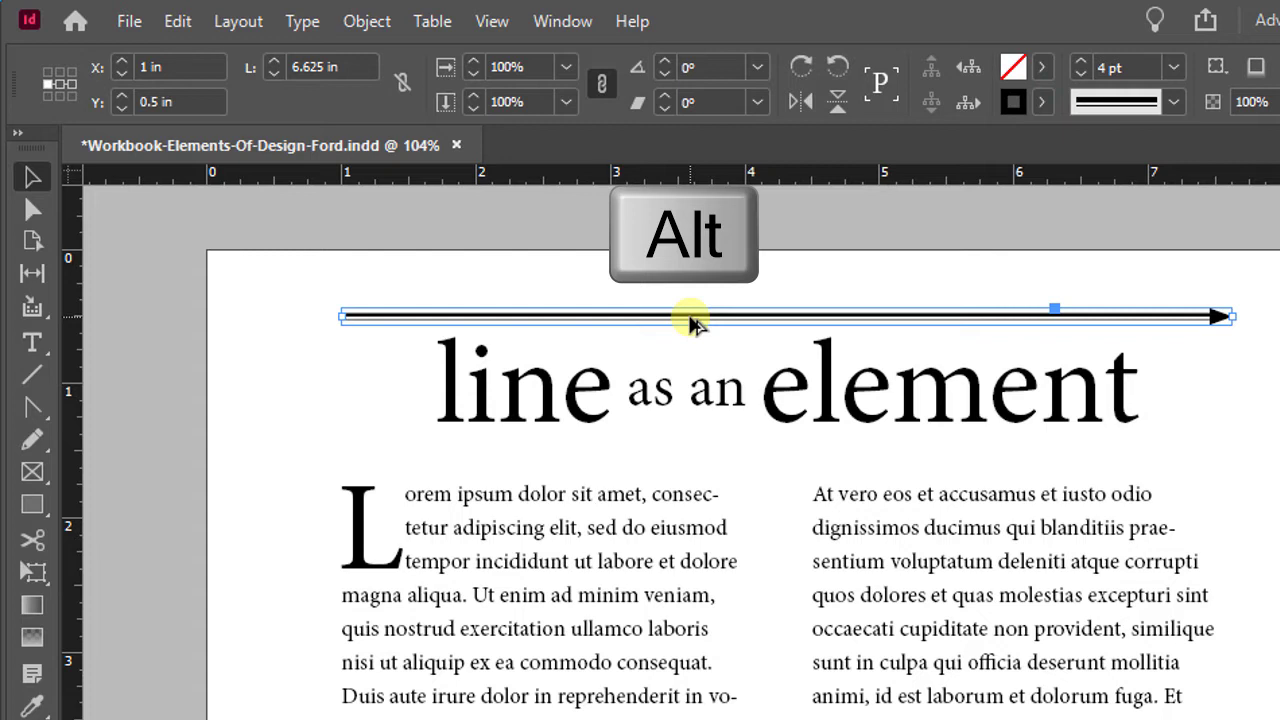
{"action": "left_click_drag", "start_coordinate": [692, 322], "coordinate": [687, 453]}
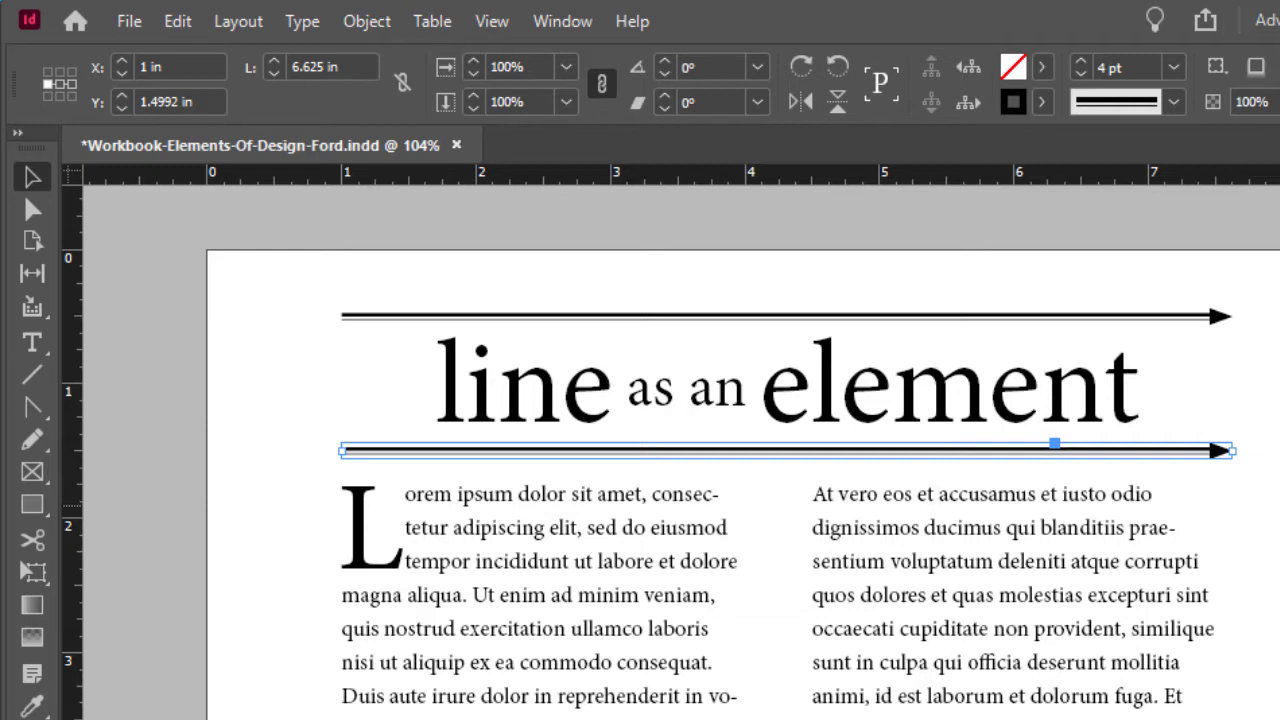
{"action": "key", "text": "ctrl+shift+a"}
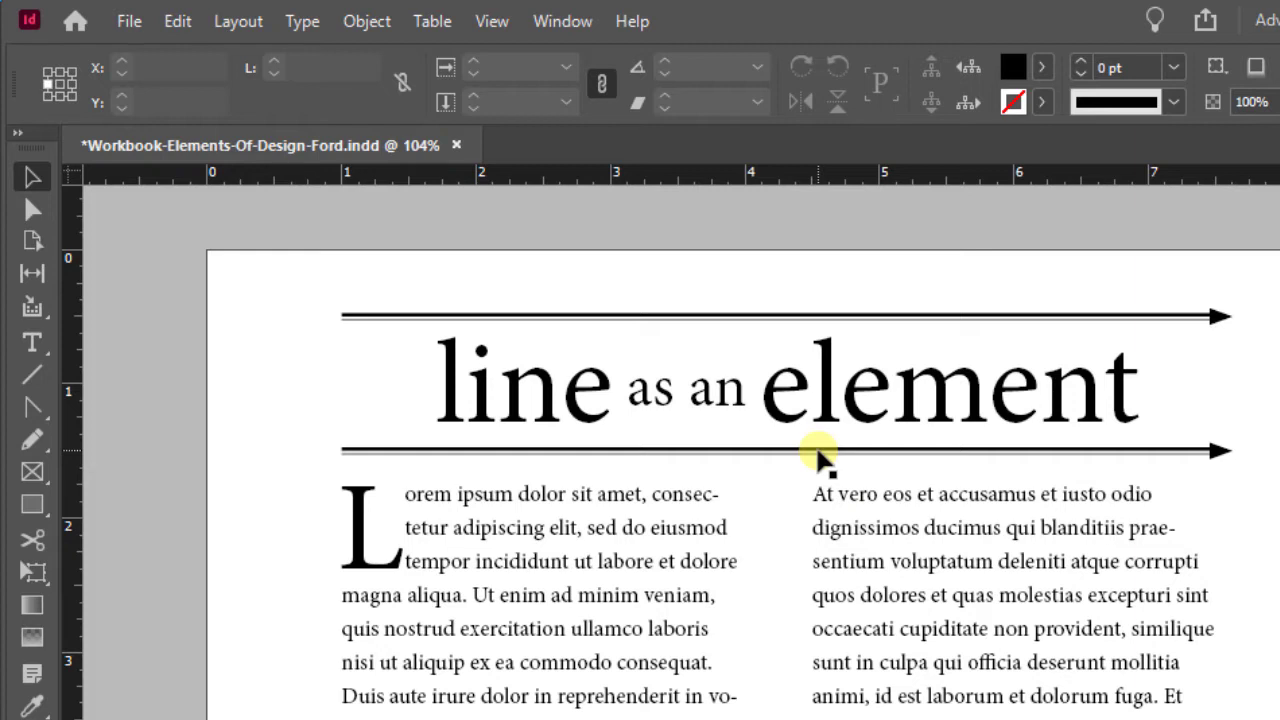
Change the stroke type of the line below the title to Thin - Thick and deselect it
{"action": "left_click", "coordinate": [818, 452]}
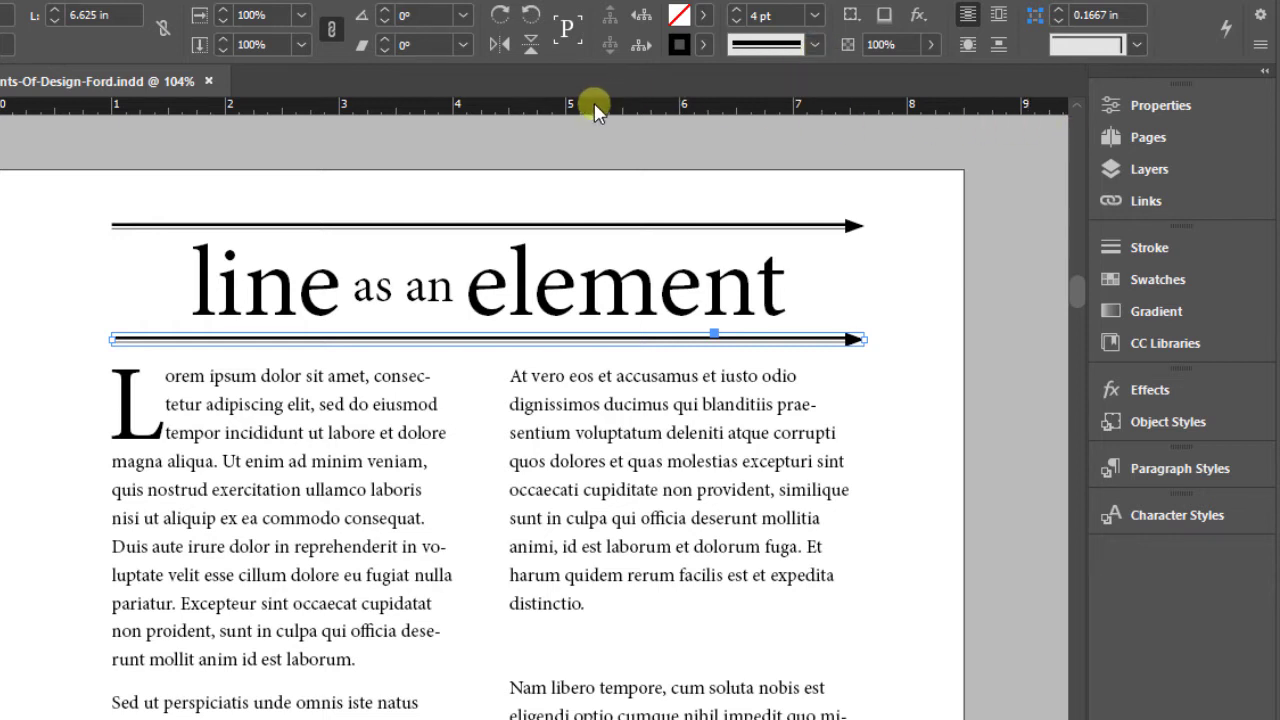
{"action": "left_click", "coordinate": [1140, 106]}
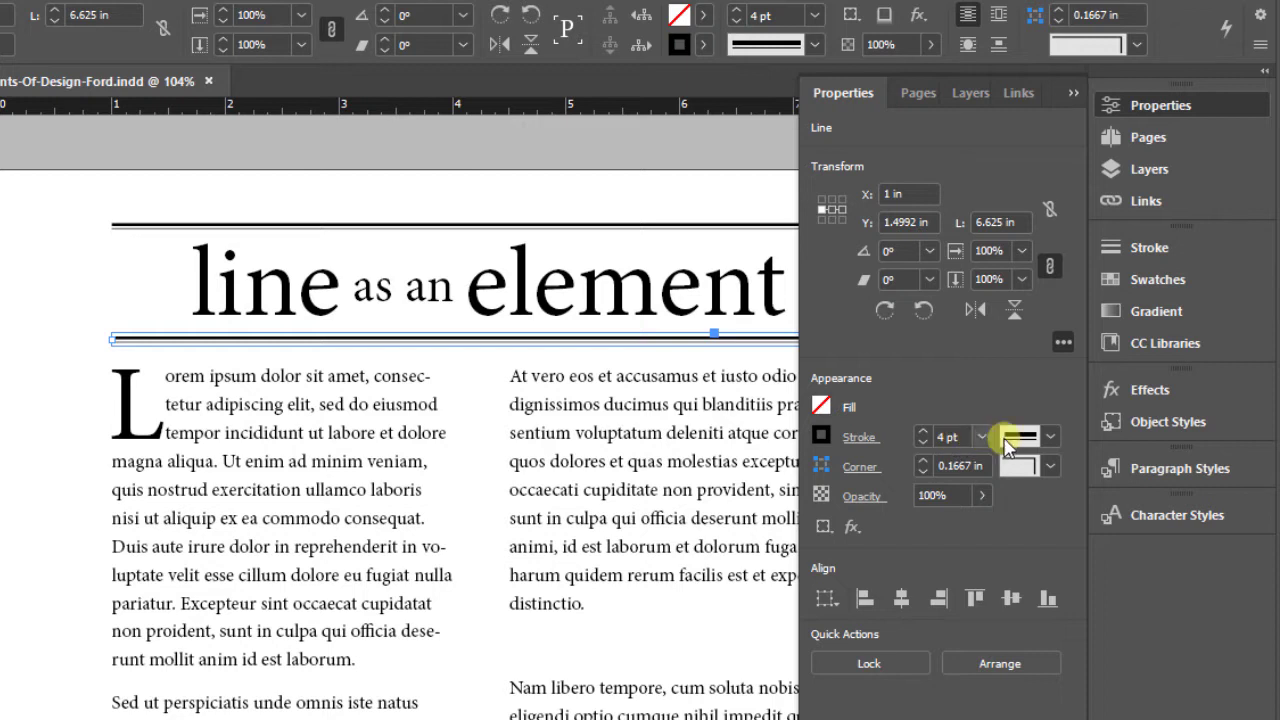
{"action": "left_click", "coordinate": [1195, 103]}
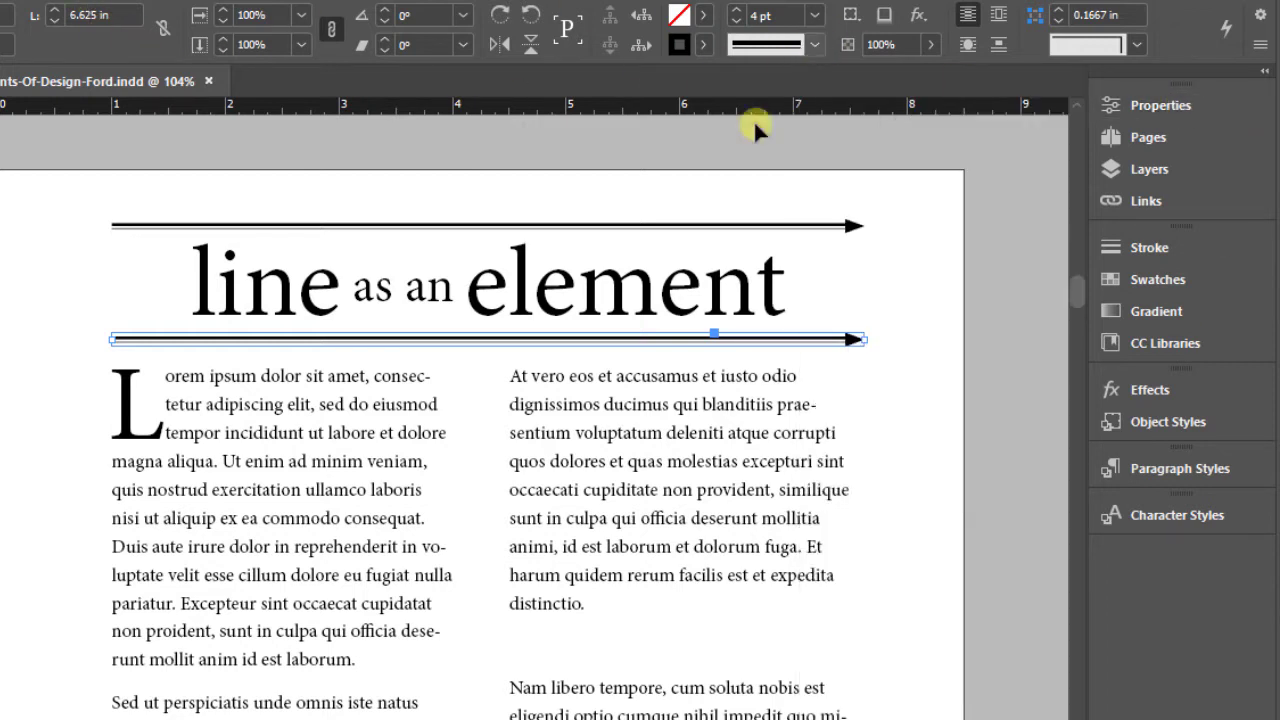
{"action": "left_click", "coordinate": [814, 47]}
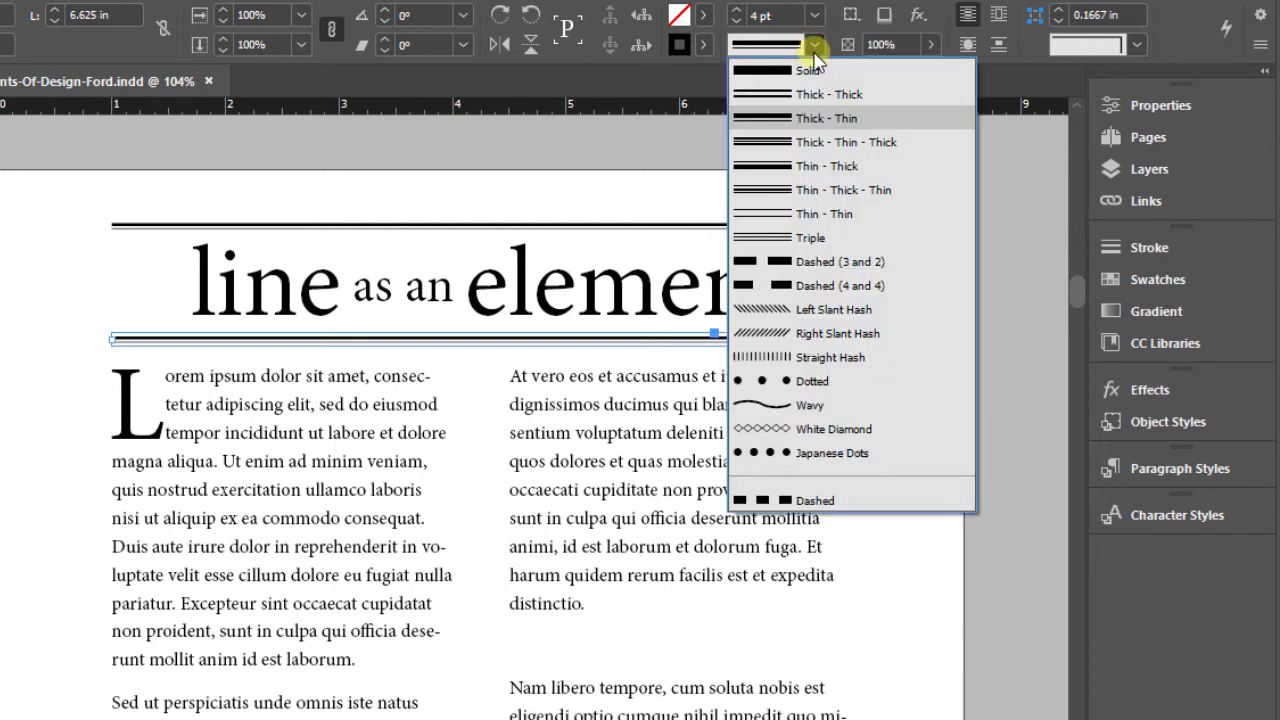
{"action": "left_click", "coordinate": [808, 168]}
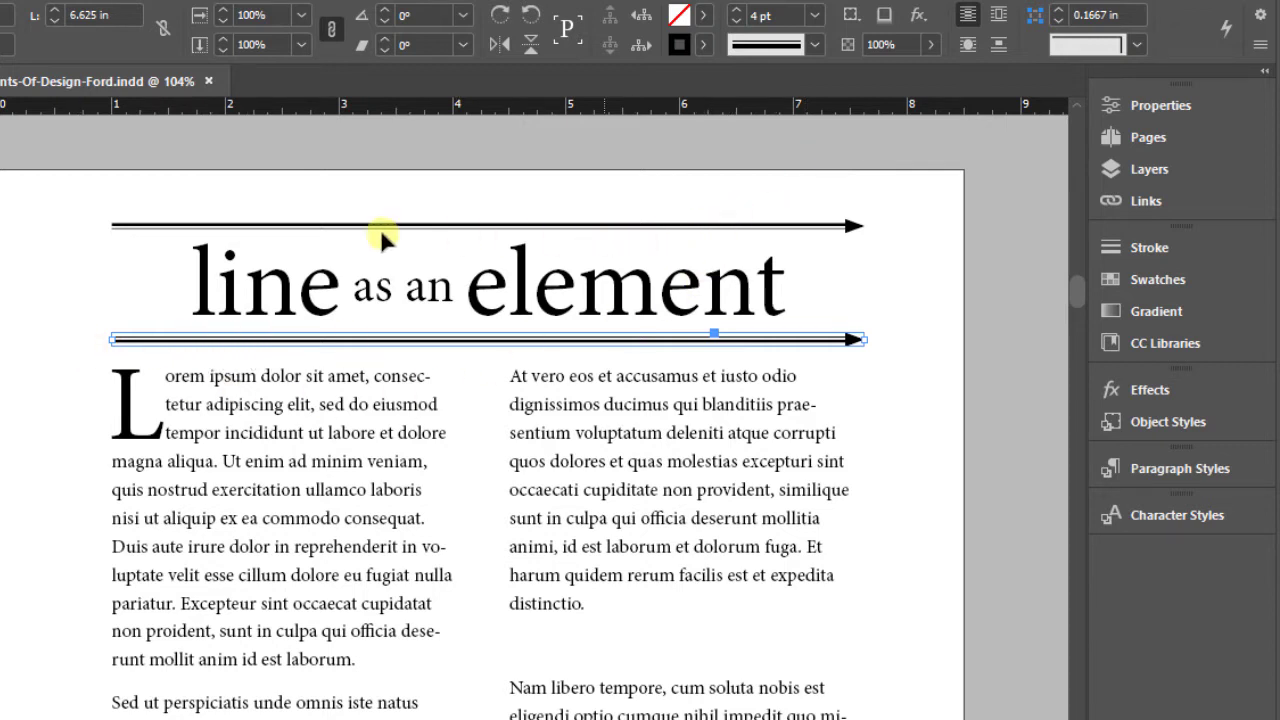
{"action": "left_click", "coordinate": [63, 206]}
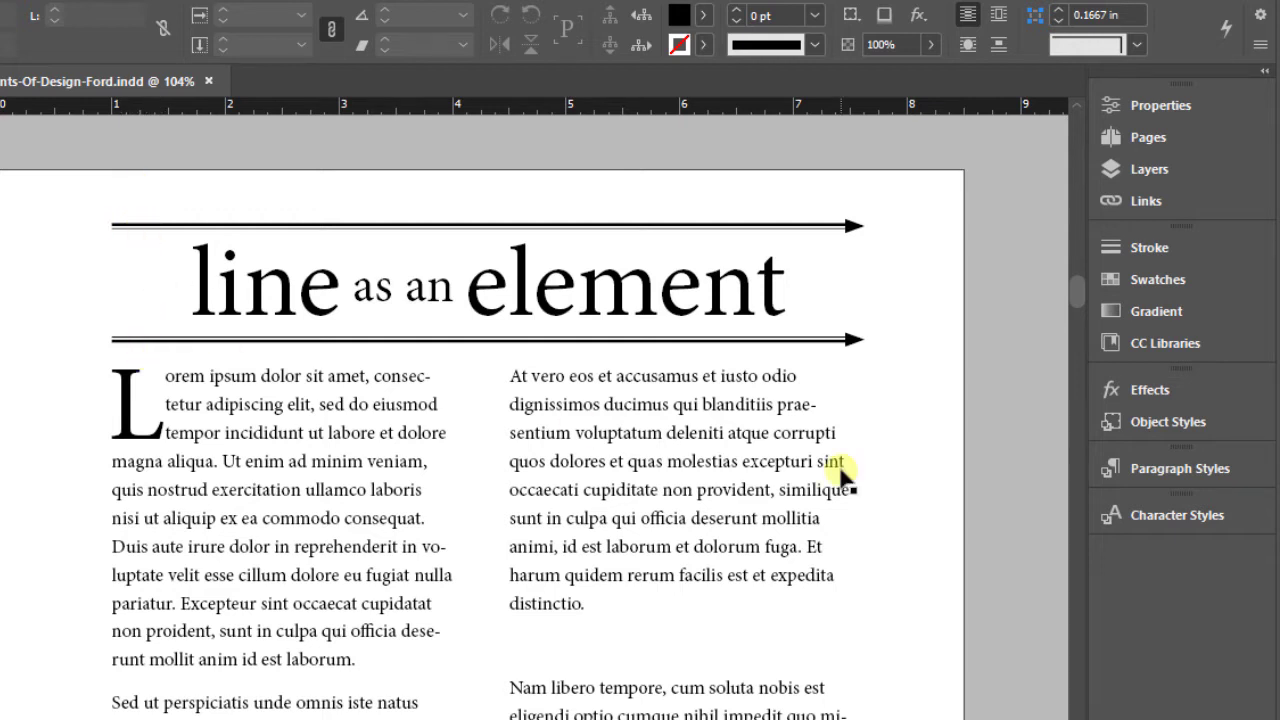
Give the line below the title a Triangle start arrowhead scaled to 60%
{"action": "left_click", "coordinate": [487, 342]}
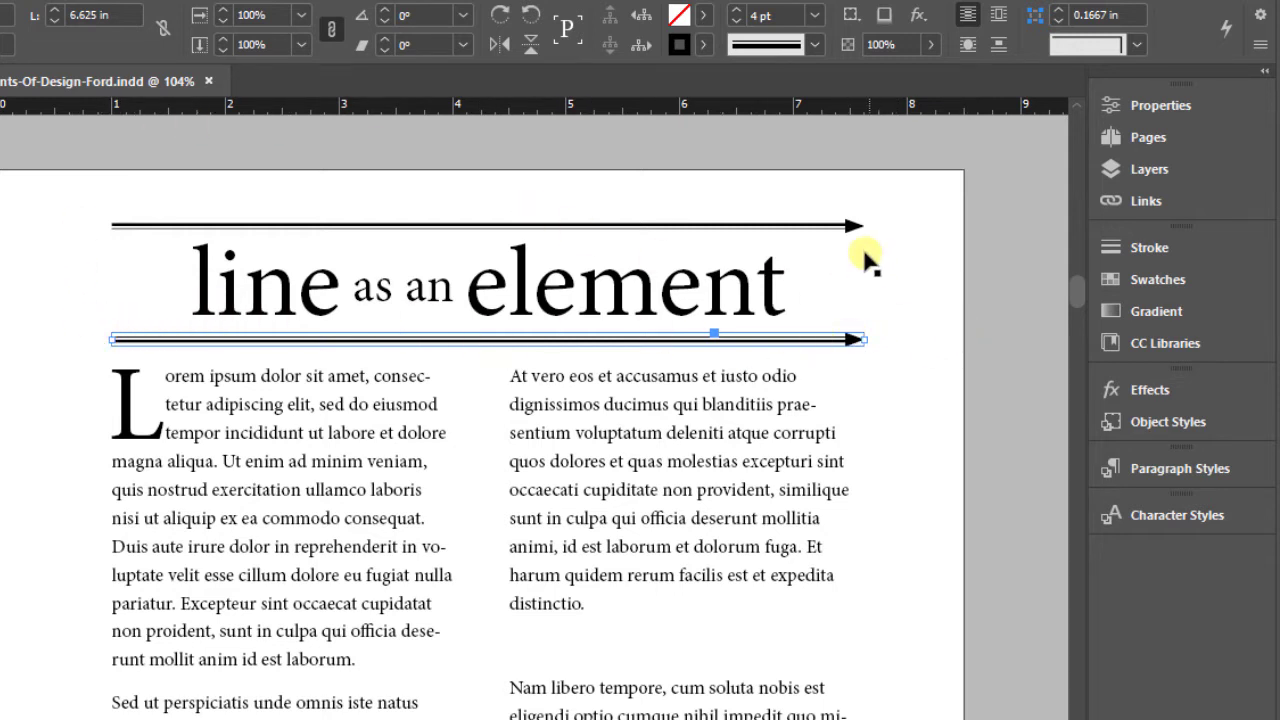
{"action": "left_click", "coordinate": [1160, 106]}
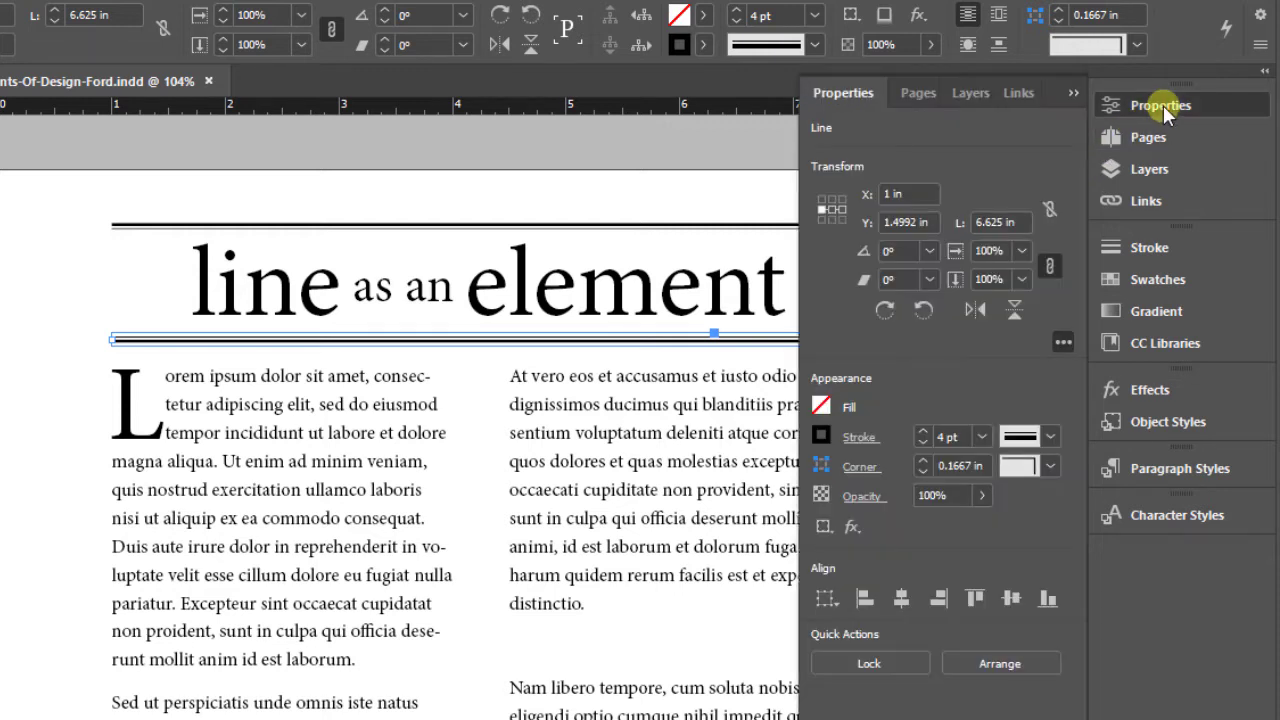
{"action": "left_click", "coordinate": [1163, 105]}
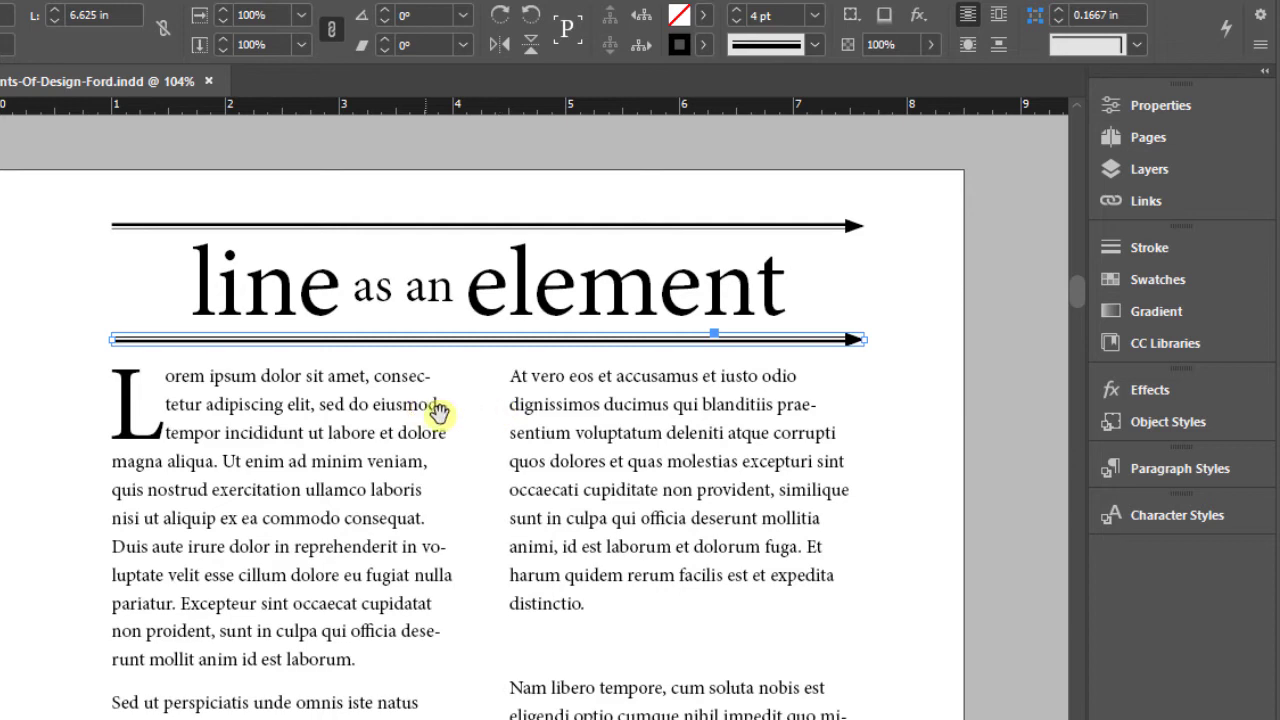
{"action": "scroll", "coordinate": [587, 433], "scroll_direction": "right", "scroll_amount": 1}
{"action": "scroll", "coordinate": [587, 433], "scroll_direction": "right", "scroll_amount": 3}
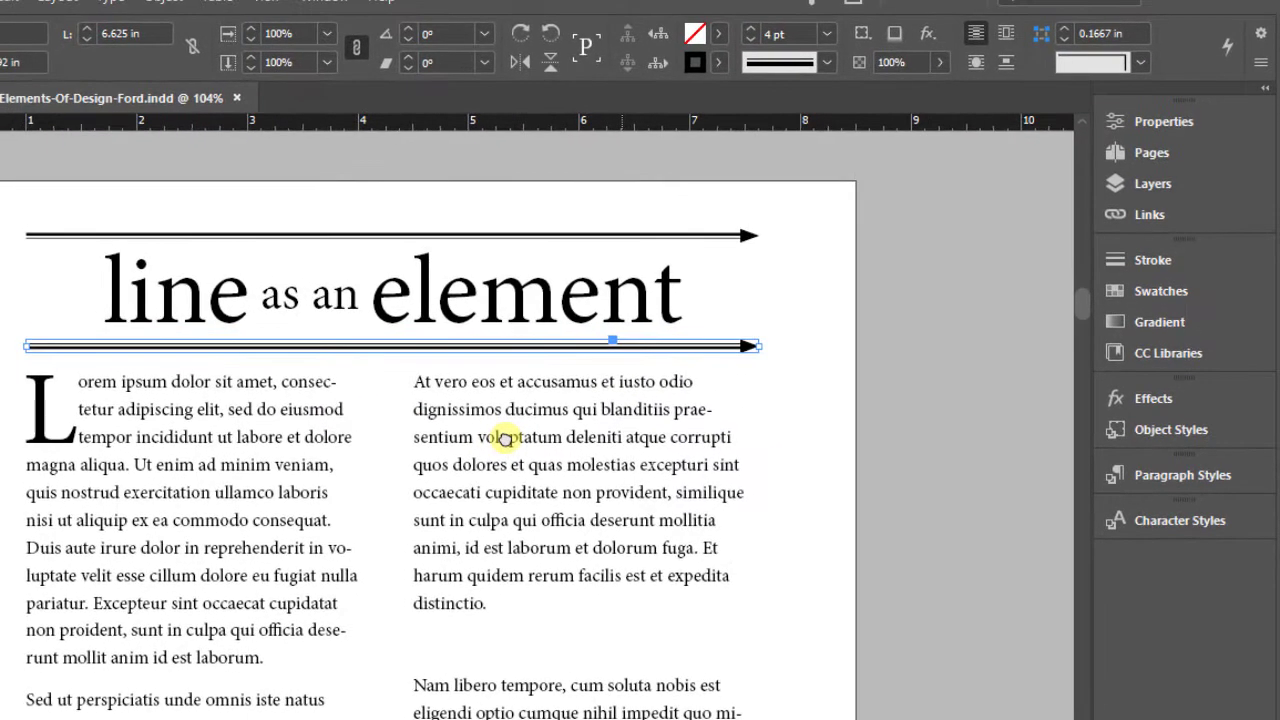
{"action": "left_click", "coordinate": [1163, 121]}
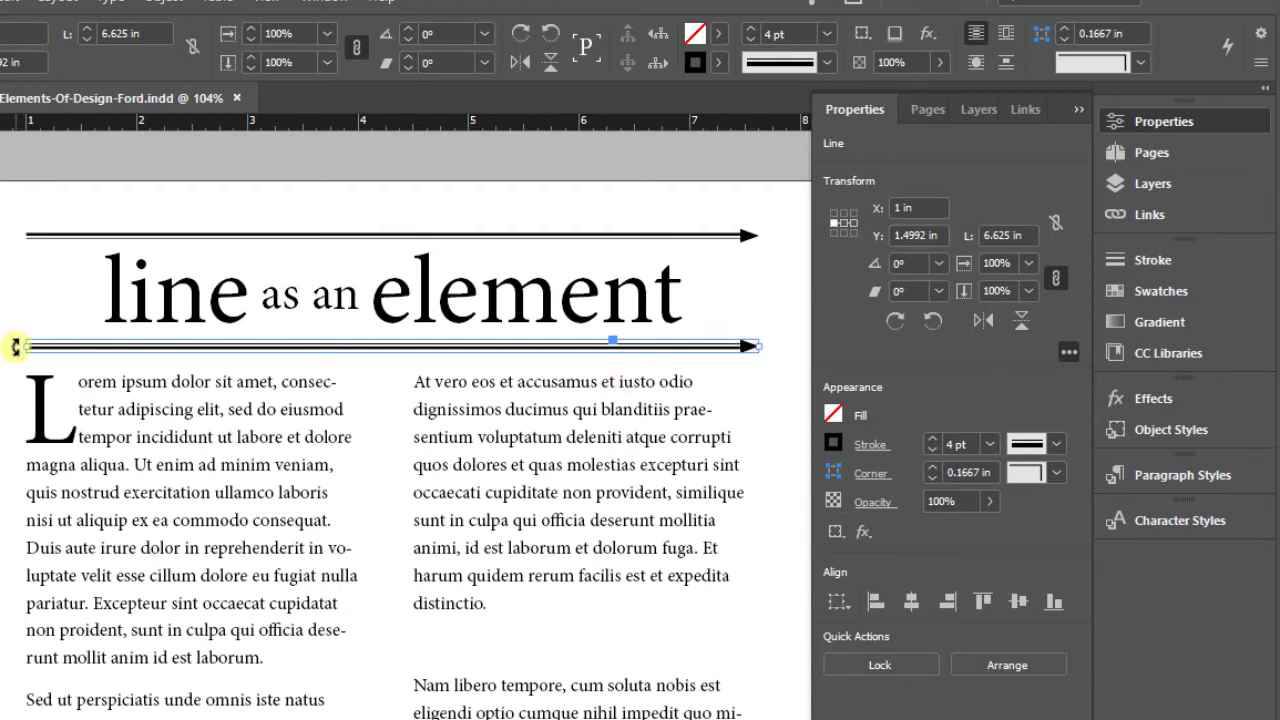
{"action": "left_click", "coordinate": [873, 450]}
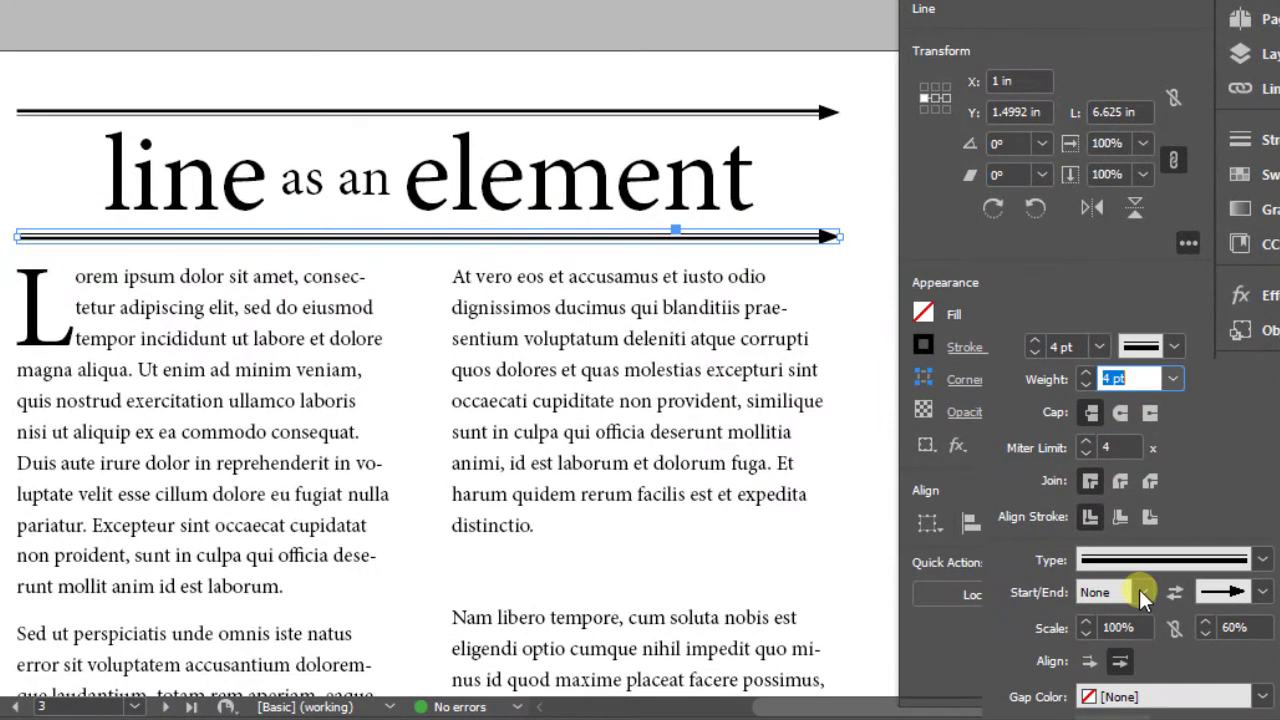
{"action": "left_click", "coordinate": [1141, 592]}
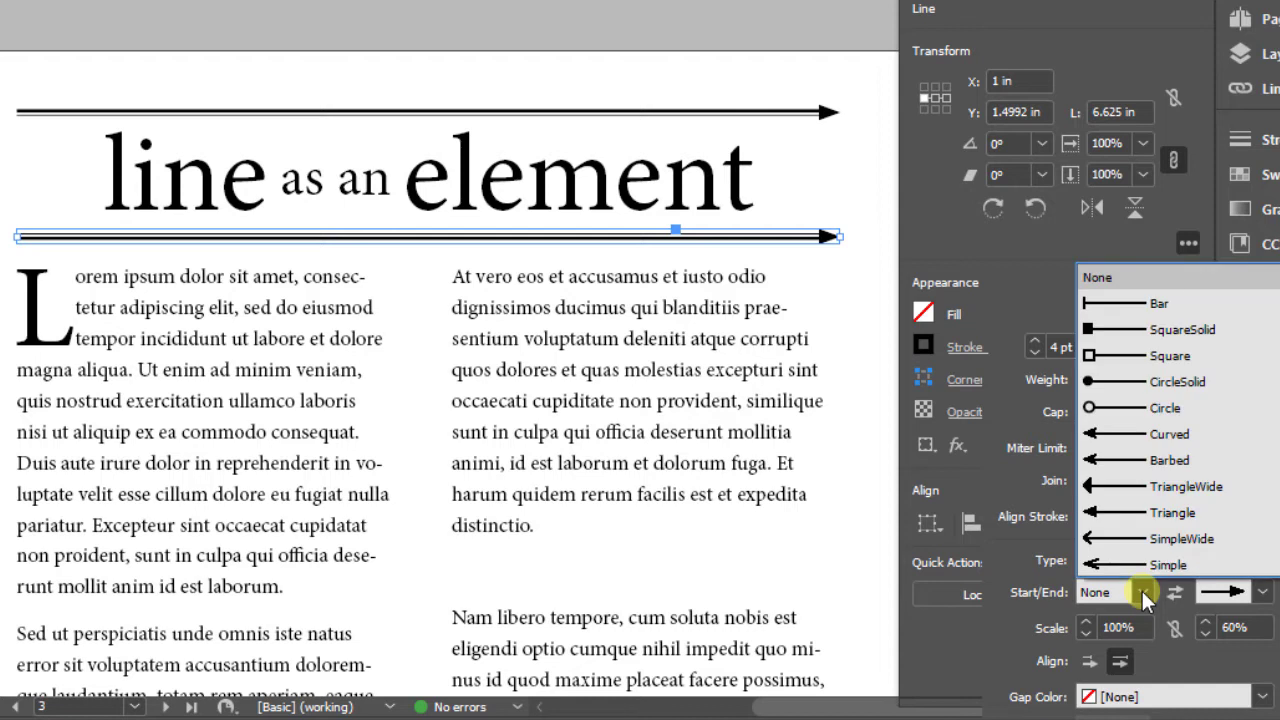
{"action": "left_click", "coordinate": [1140, 512]}
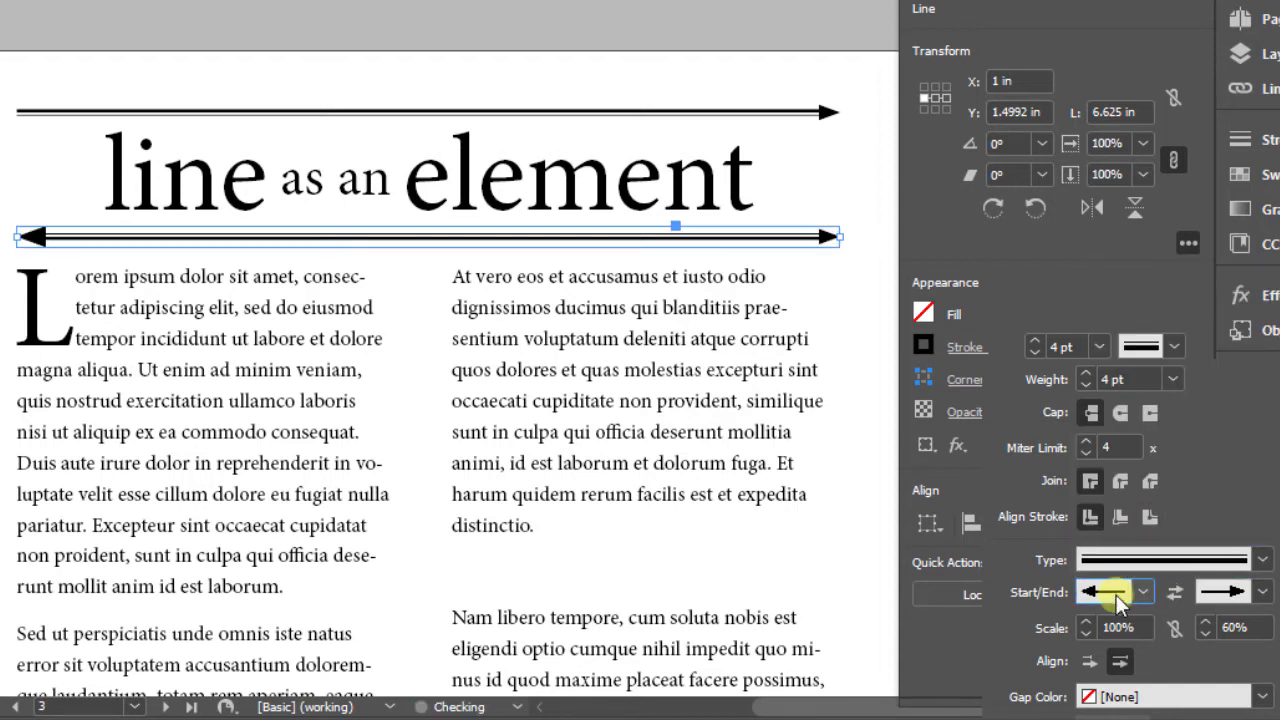
{"action": "left_click", "coordinate": [1125, 627]}
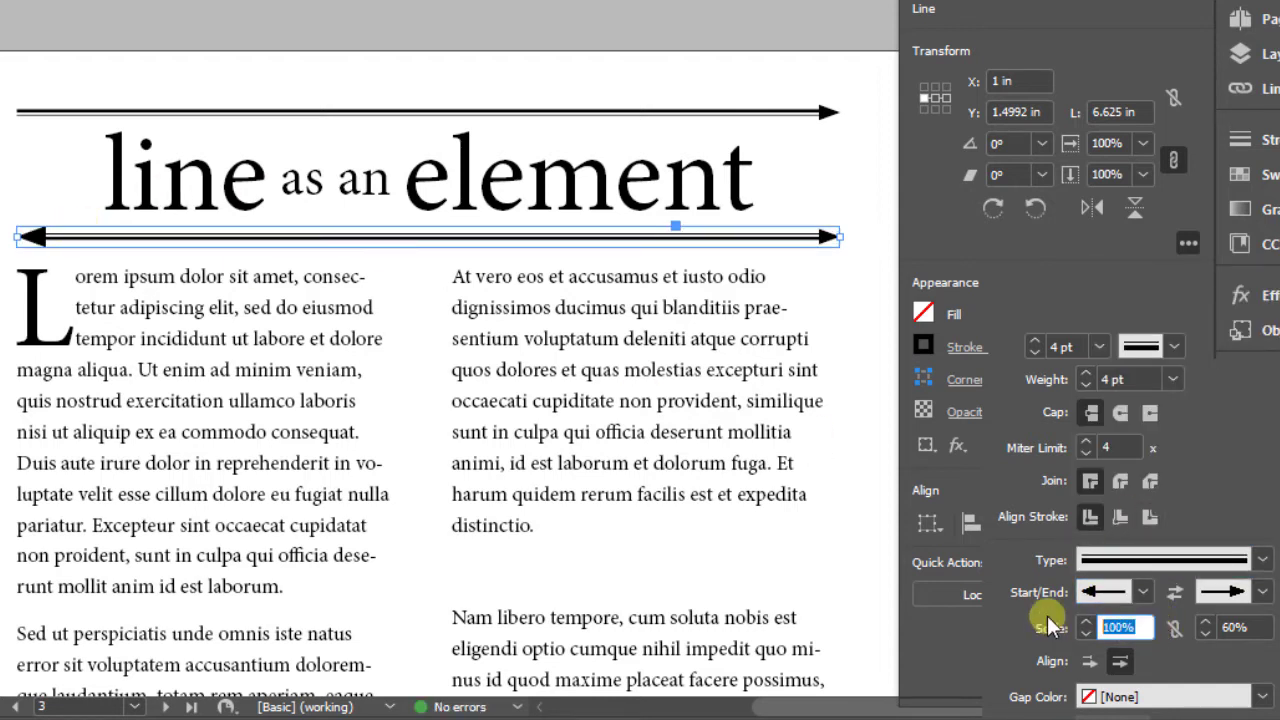
{"action": "type", "text": "50"}
{"action": "key", "text": "Return"}
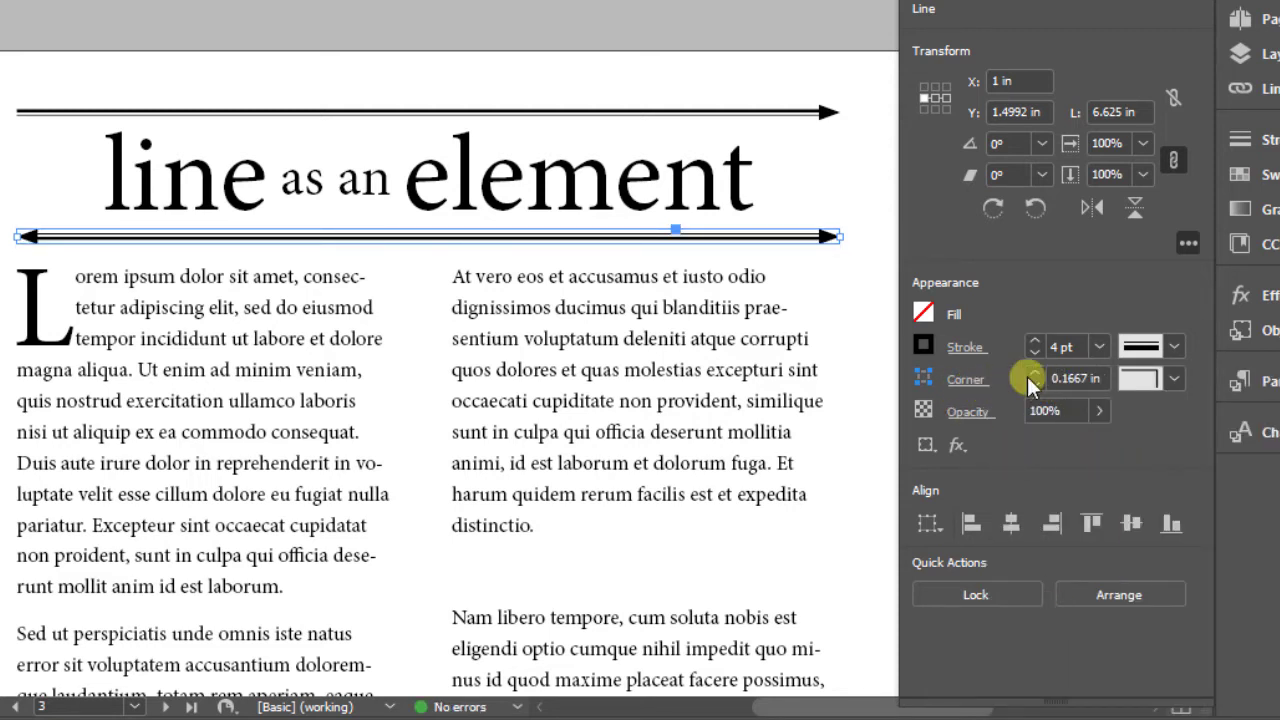
Set the end arrowhead of the line below the title to None and deselect the line
{"action": "left_click", "coordinate": [966, 350]}
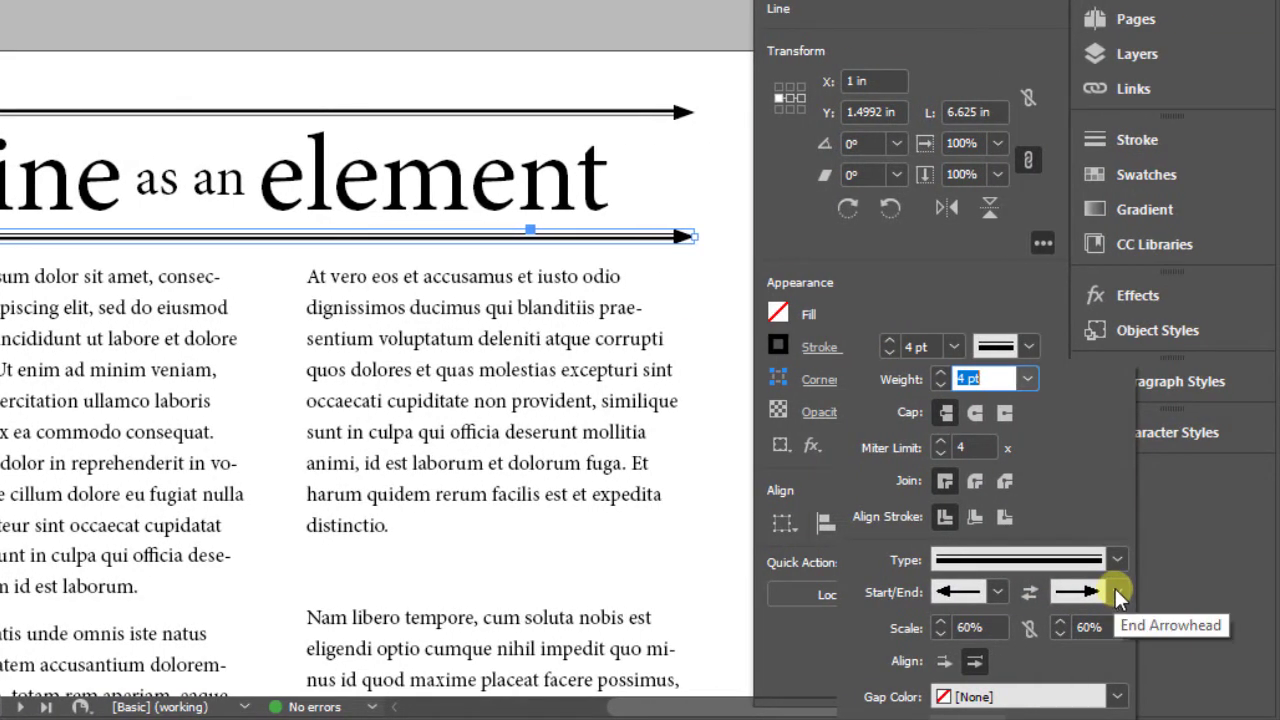
{"action": "left_click", "coordinate": [1116, 594]}
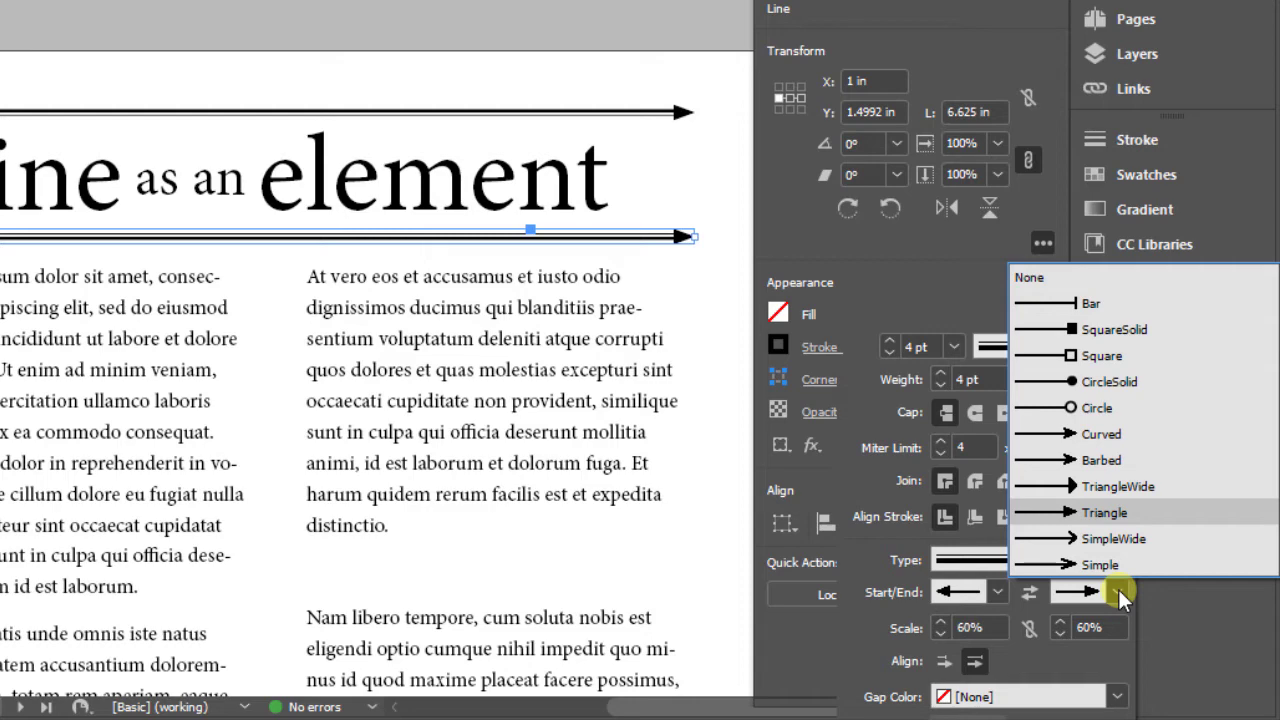
{"action": "left_click", "coordinate": [1070, 273]}
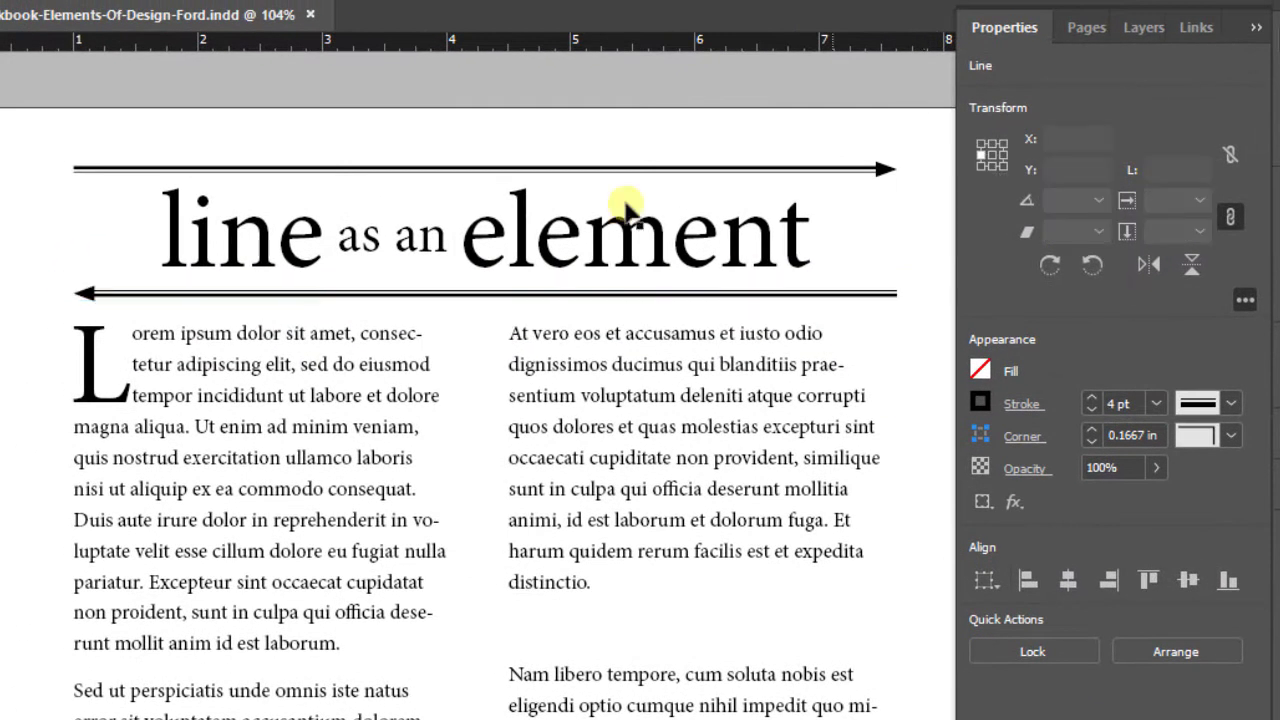
{"action": "left_click", "coordinate": [625, 208]}
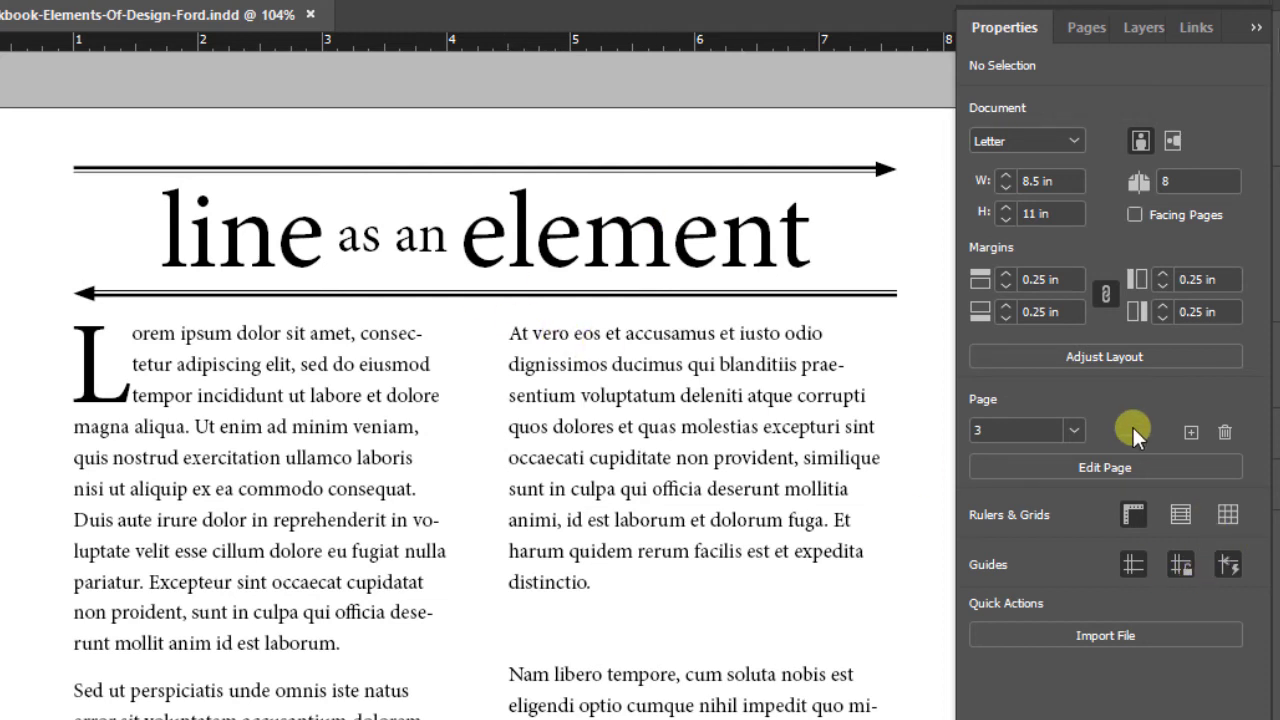
Undo the separate start and end arrowhead changes on the line below the title
{"action": "key", "text": "ctrl+z"}
{"action": "key", "text": "ctrl+z"}
{"action": "key", "text": "ctrl+z"}
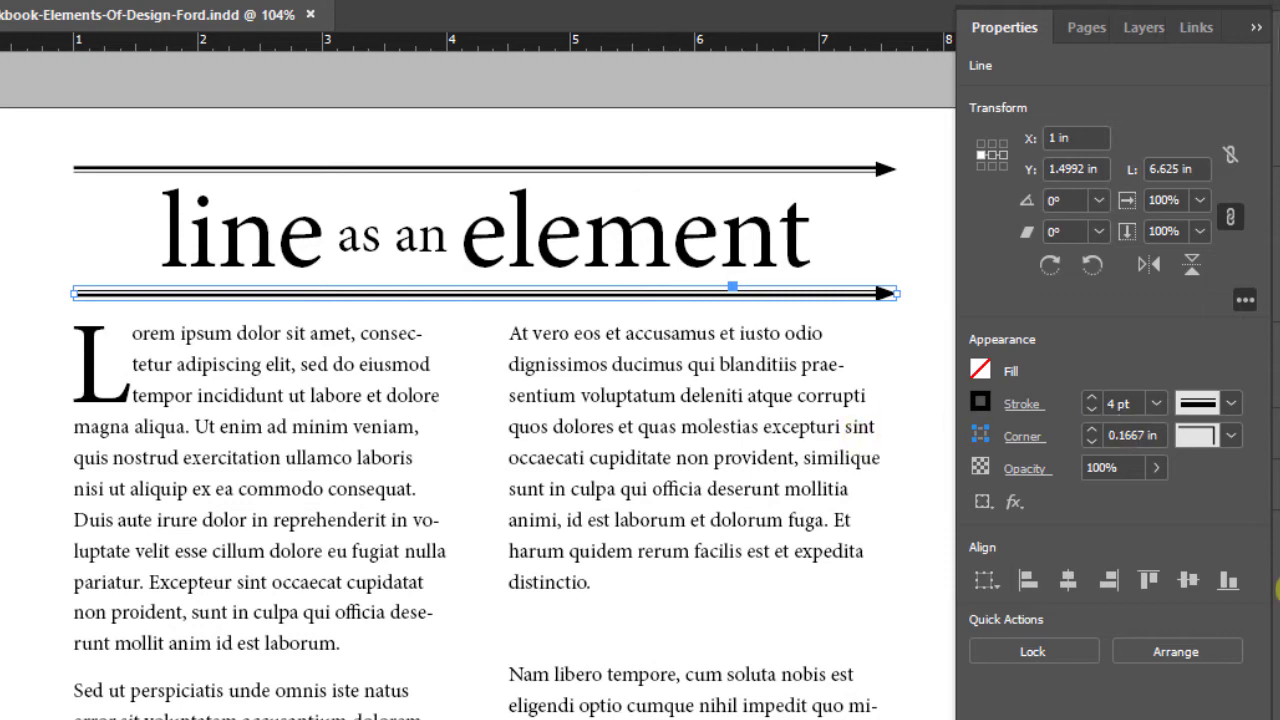
Swap the start and end arrowheads of the line below the title and deselect it
{"action": "left_click", "coordinate": [1024, 404]}
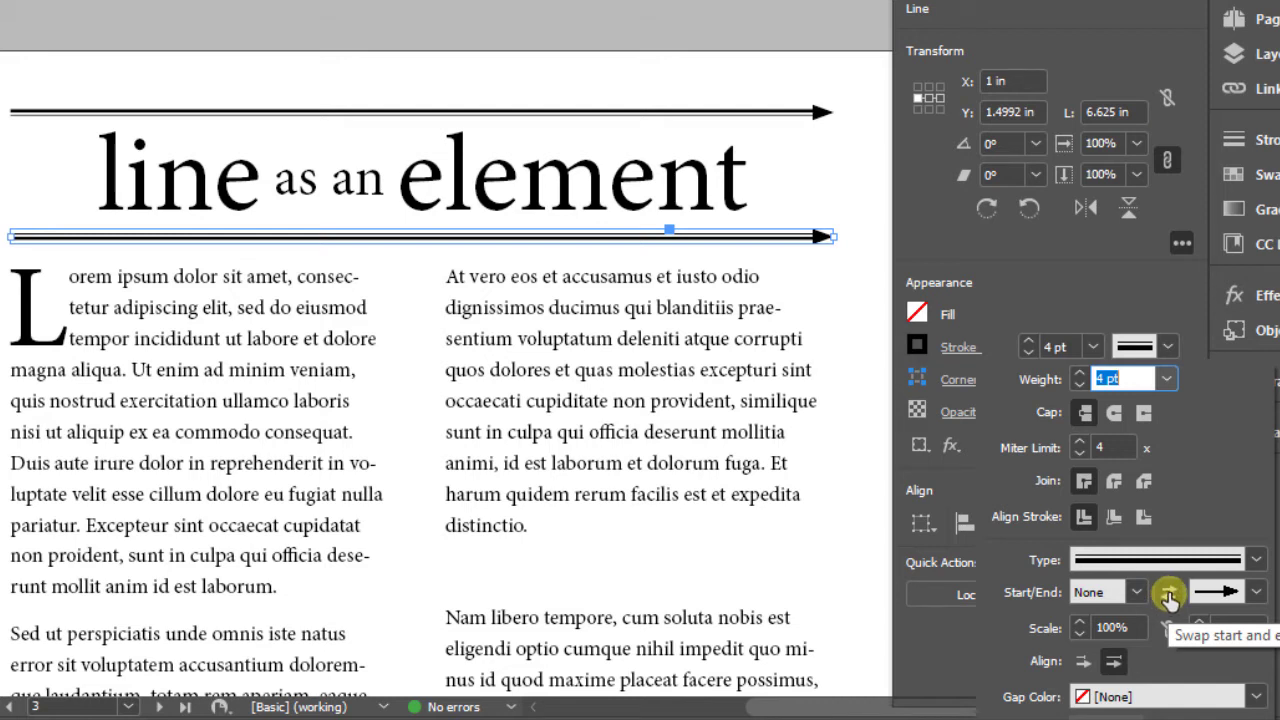
{"action": "left_click", "coordinate": [1169, 597]}
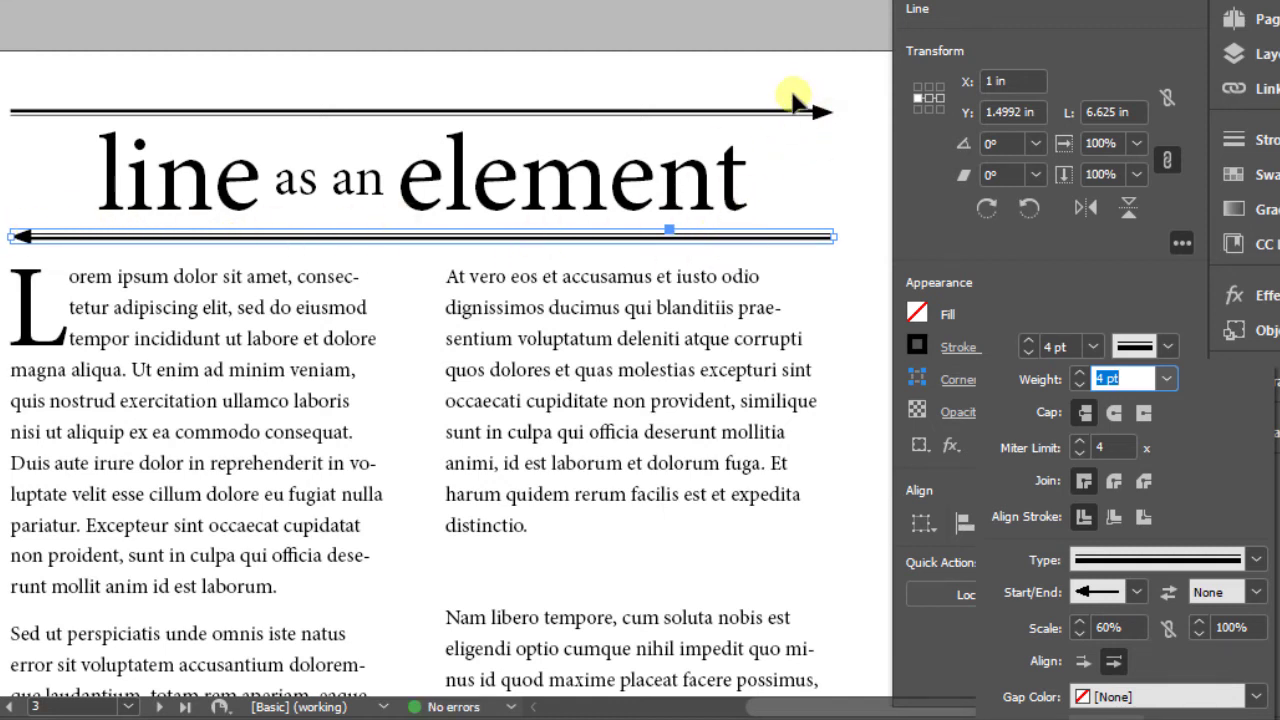
{"action": "key", "text": "Escape"}
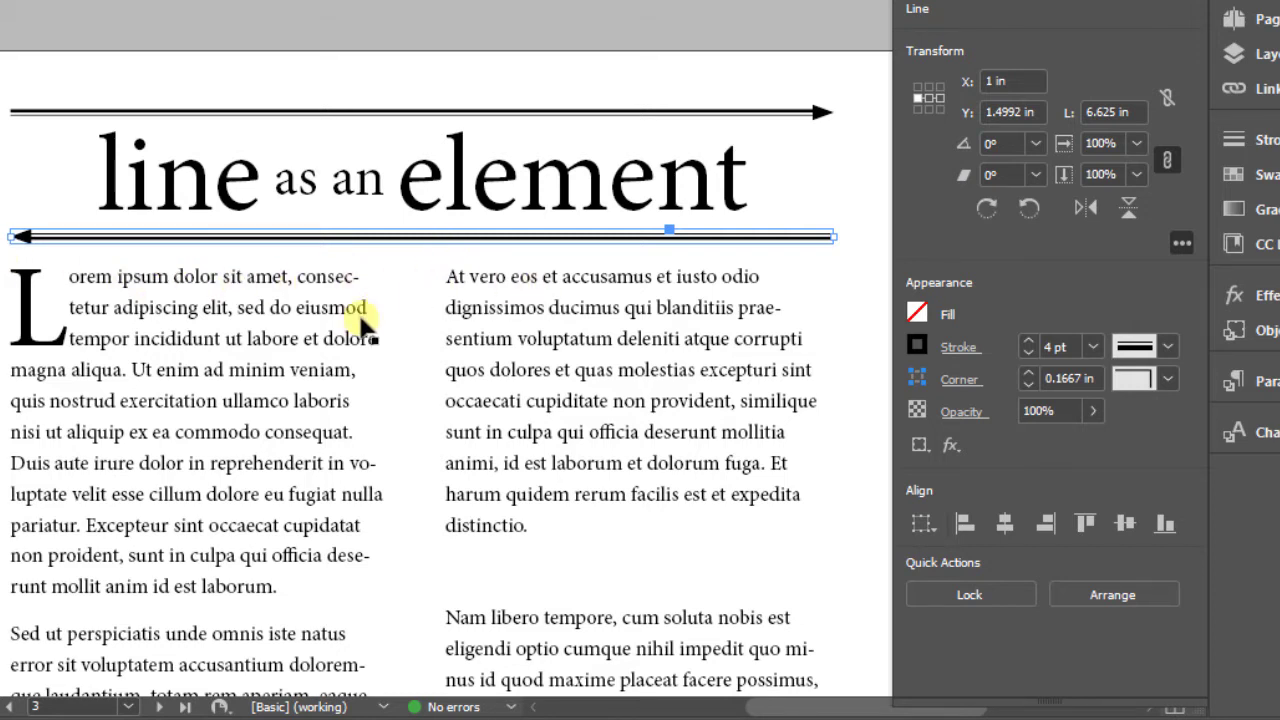
{"action": "left_click", "coordinate": [841, 292]}
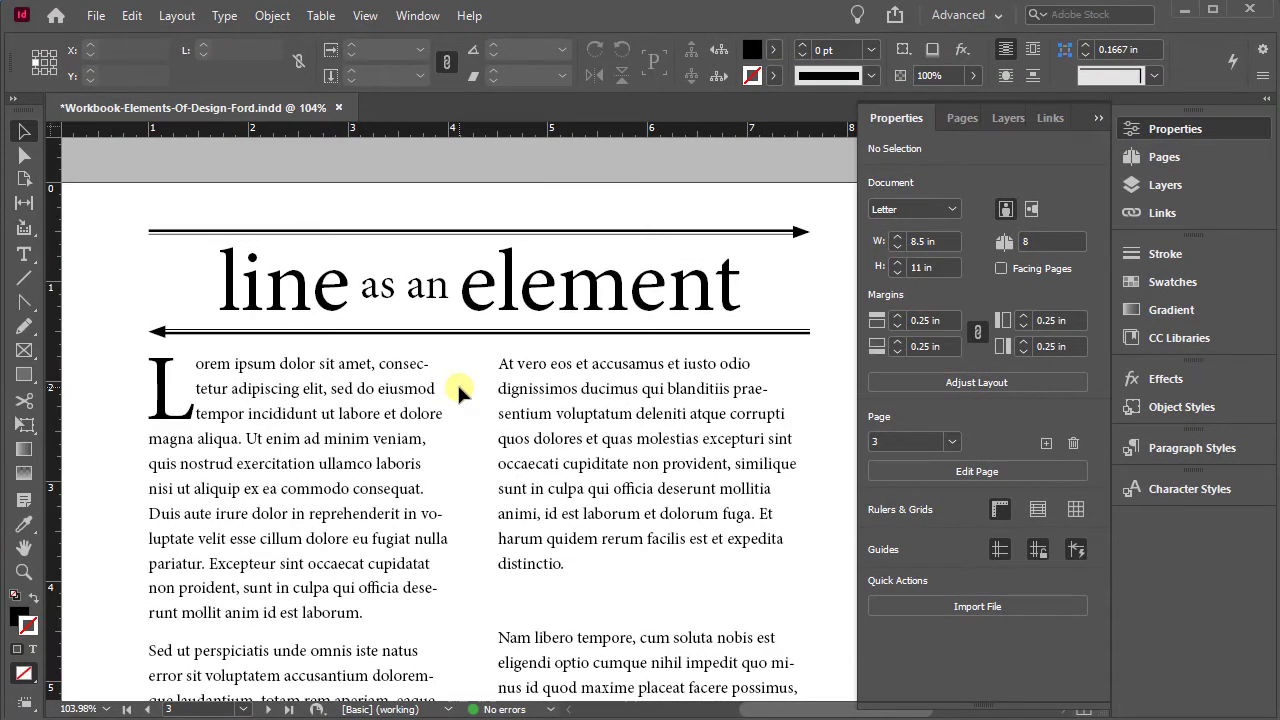
Draw a straight vertical line about 5.75 in long between the two text columns, ending above the grey box, and deselect it
{"action": "key", "text": "ctrl+0"}
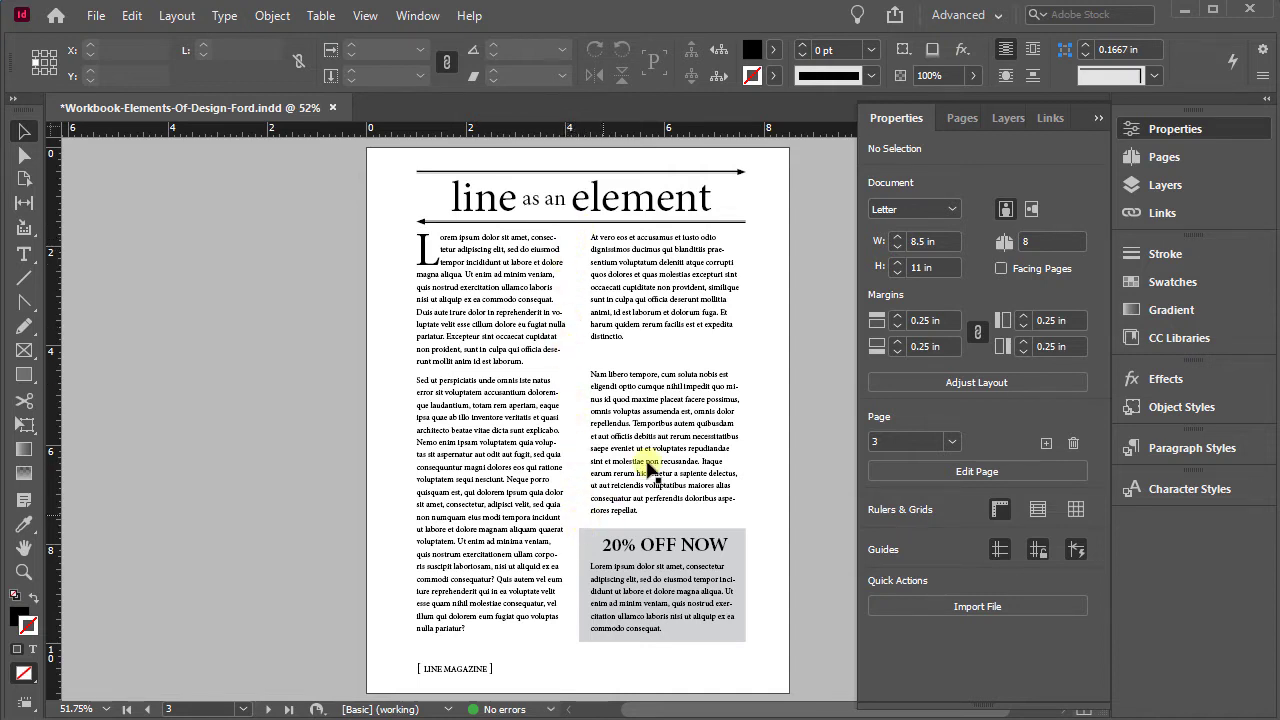
{"action": "left_click", "coordinate": [24, 278]}
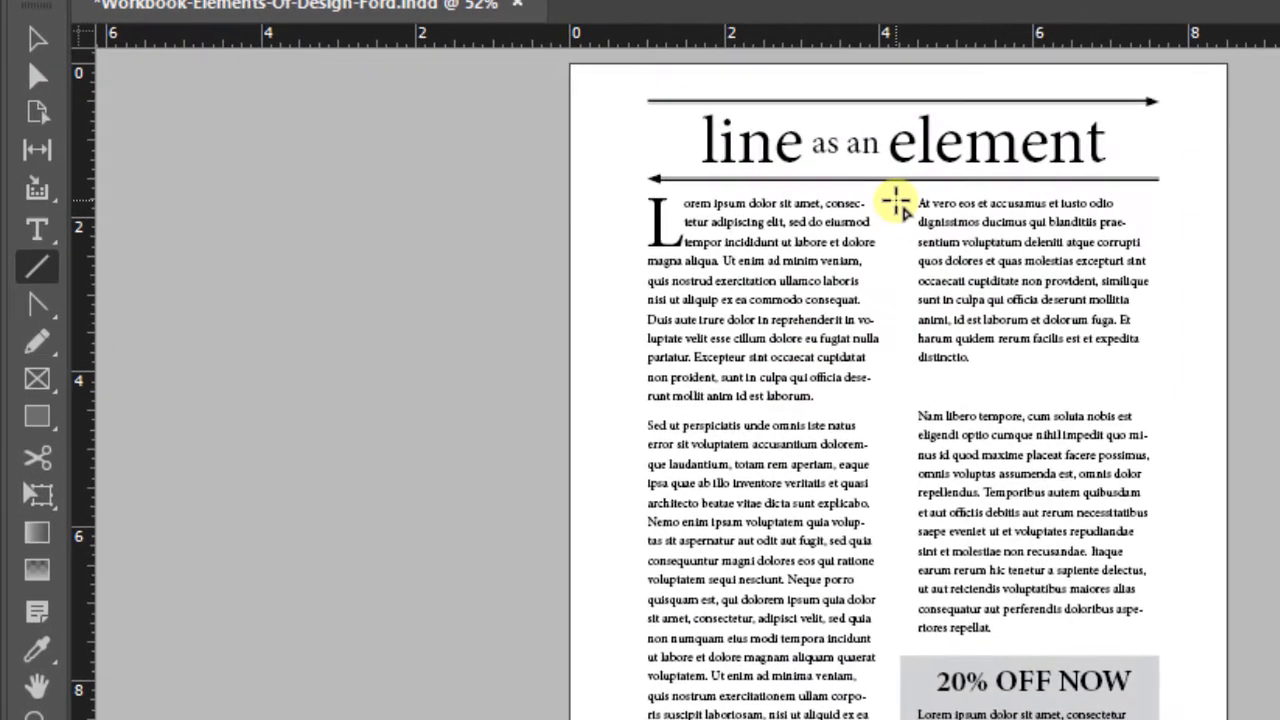
{"action": "mouse_move", "coordinate": [890, 203]}
{"action": "left_mouse_down"}
{"action": "mouse_move", "coordinate": [888, 573]}
{"action": "mouse_move", "coordinate": [900, 614]}
{"action": "mouse_move", "coordinate": [864, 622]}
{"action": "mouse_move", "coordinate": [868, 672]}
{"action": "mouse_move", "coordinate": [876, 658]}
{"action": "mouse_move", "coordinate": [923, 674]}
{"action": "mouse_move", "coordinate": [909, 663]}
{"action": "mouse_move", "coordinate": [918, 643]}
{"action": "left_mouse_up"}
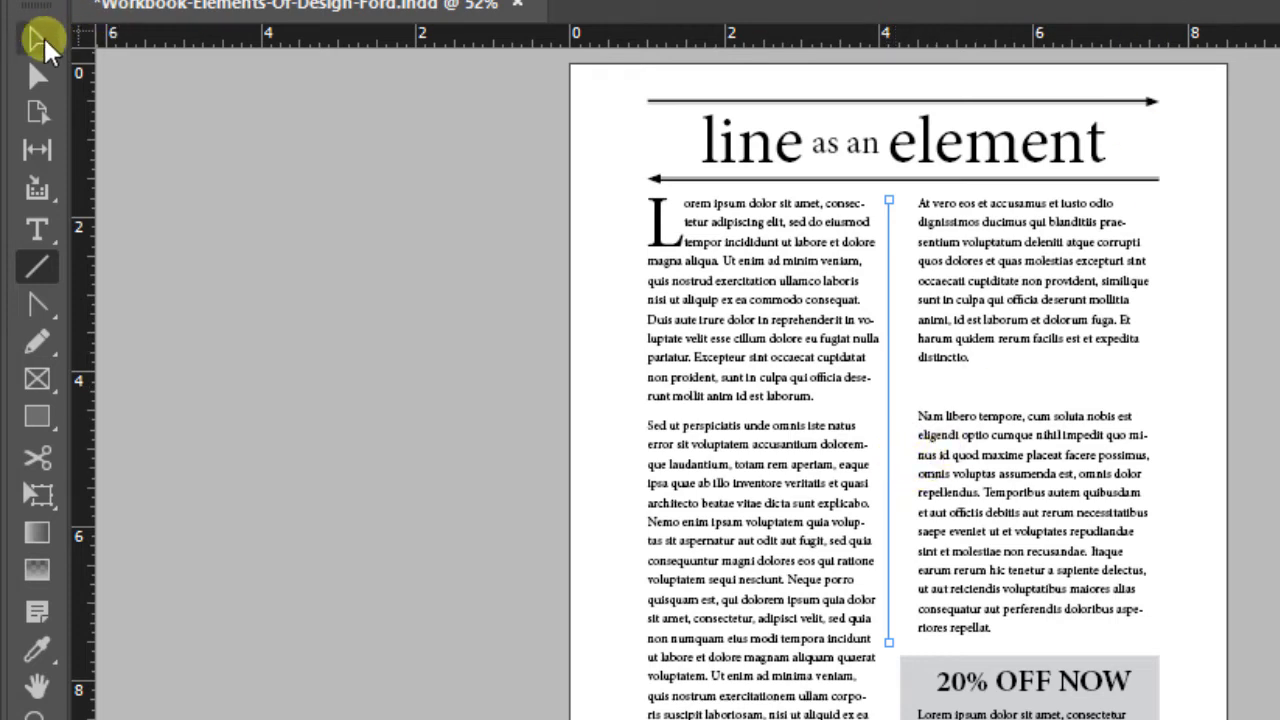
{"action": "left_click", "coordinate": [37, 39]}
{"action": "left_click", "coordinate": [322, 150]}
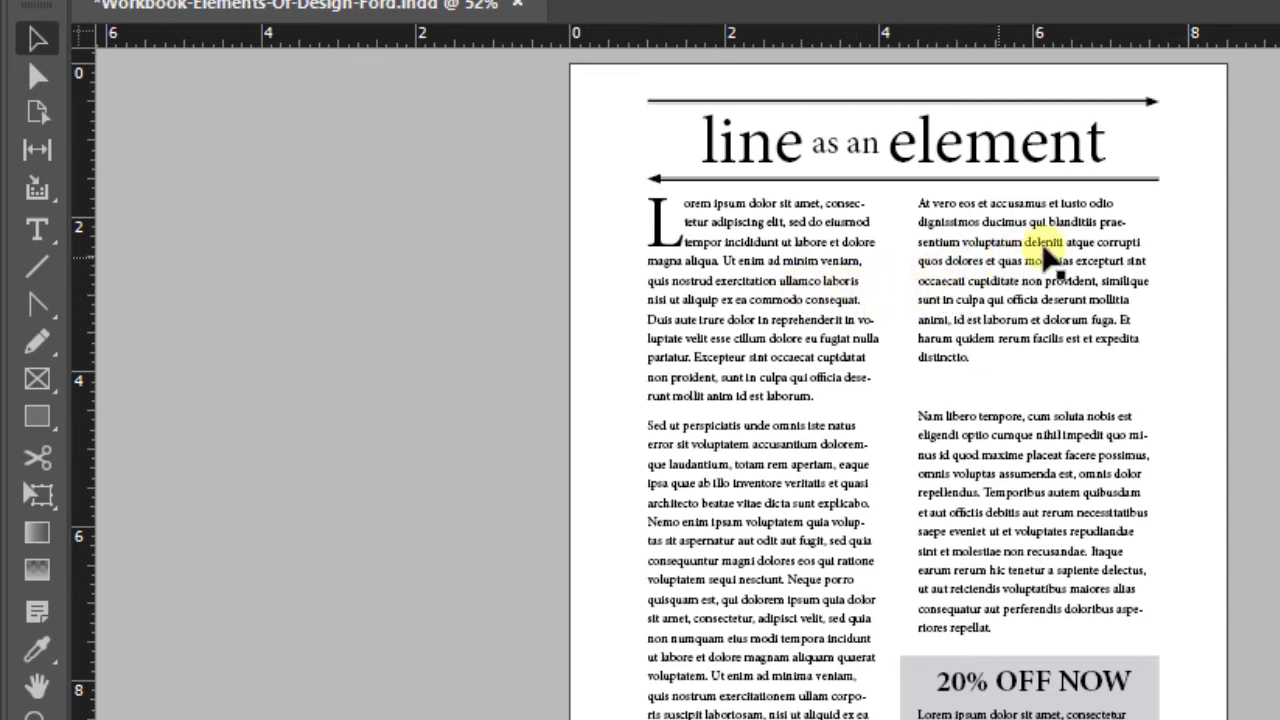
Swap the fill and stroke of the vertical line between the columns to give it a black stroke, and deselect it
{"action": "left_click", "coordinate": [889, 283]}
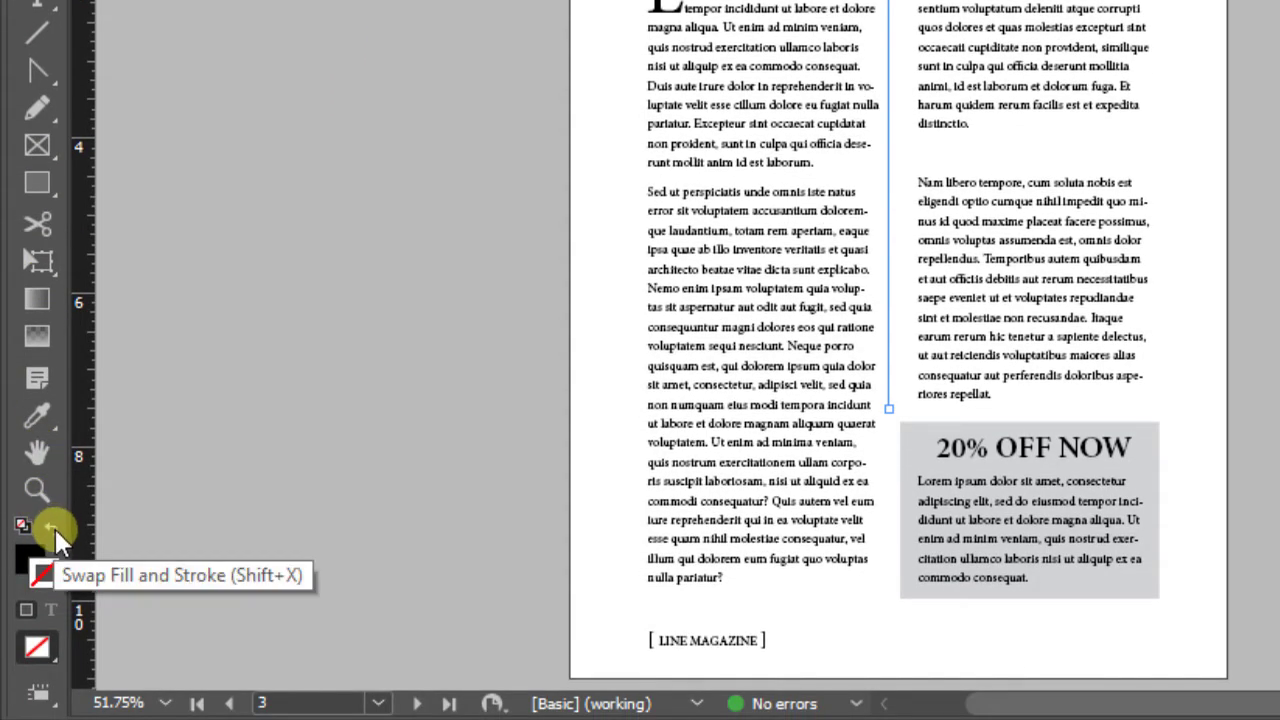
{"action": "left_click", "coordinate": [54, 531]}
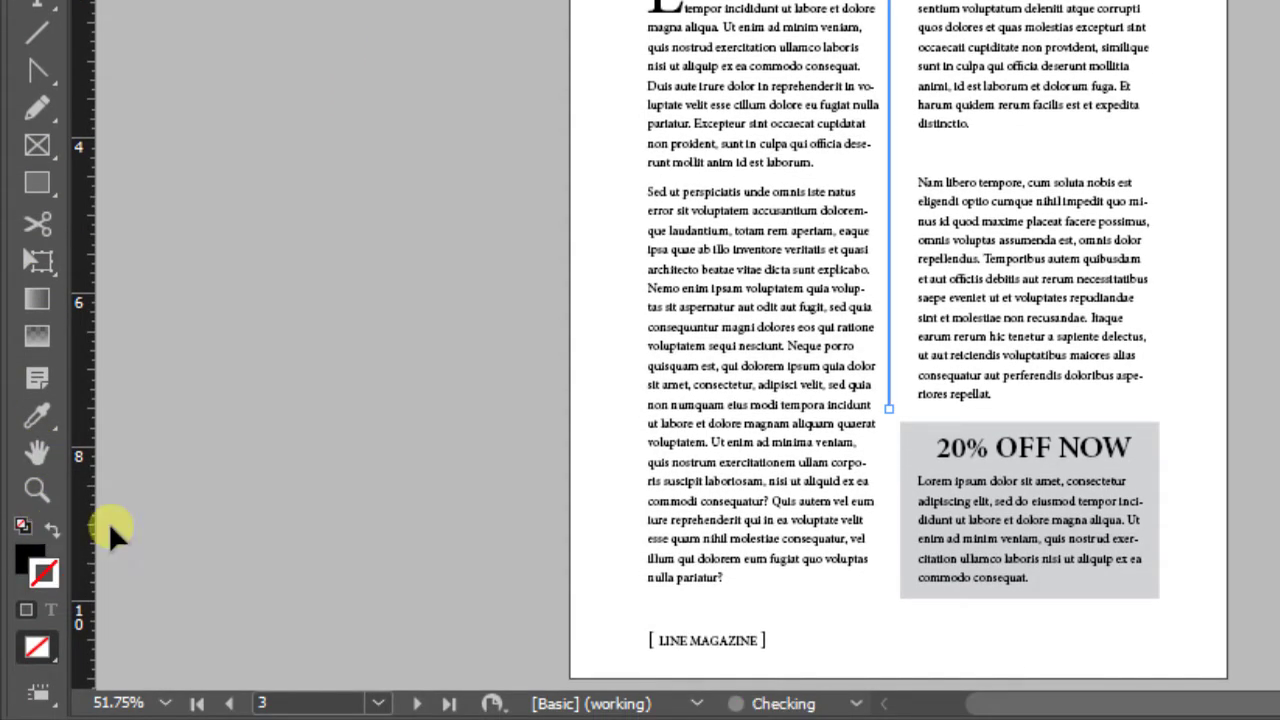
{"action": "left_click", "coordinate": [1171, 109]}
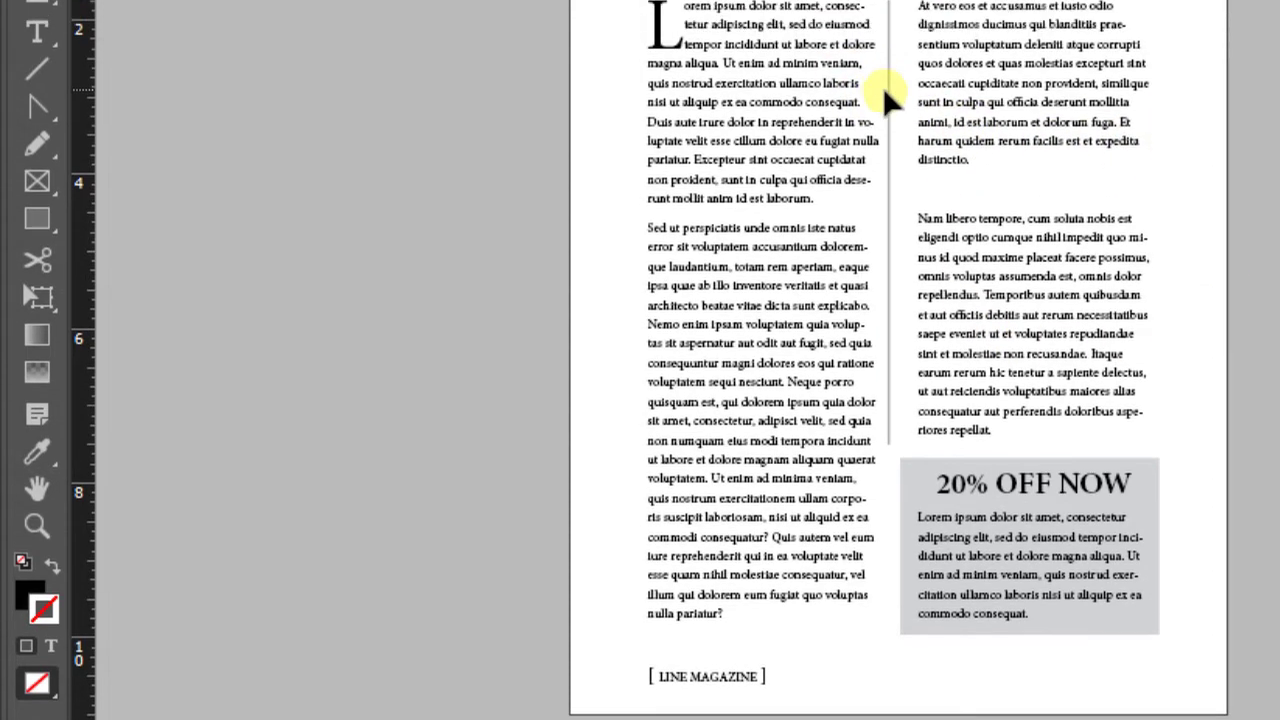
Set the length of the vertical line between the columns to 5.65 in
{"action": "left_click", "coordinate": [889, 66]}
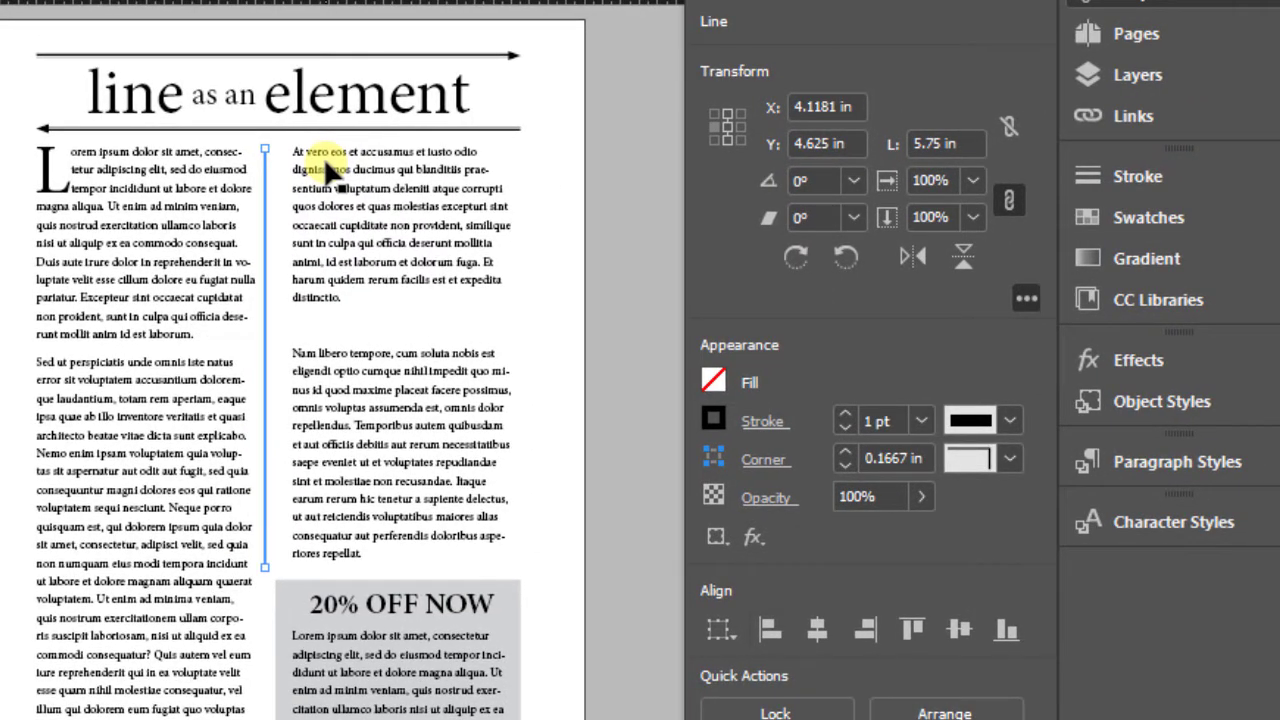
{"action": "triple_click", "coordinate": [959, 141]}
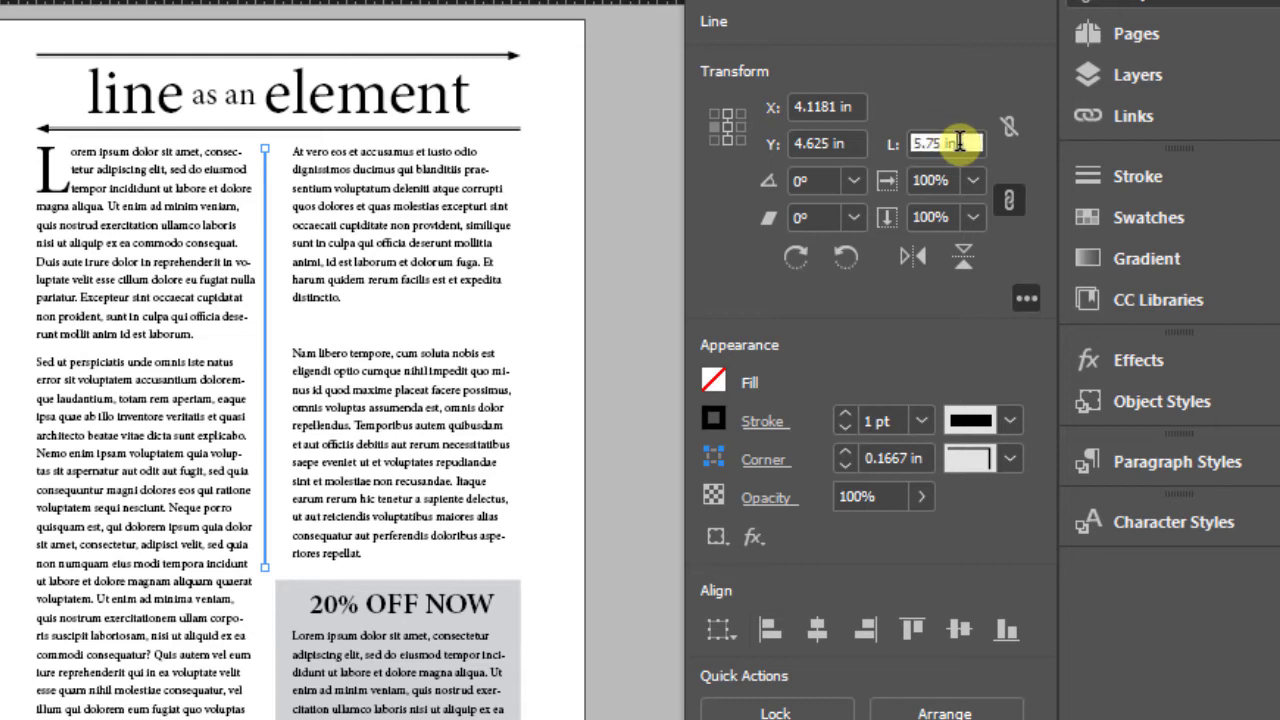
{"action": "left_click_drag", "start_coordinate": [959, 141], "coordinate": [884, 141]}
{"action": "type", "text": "5.65"}
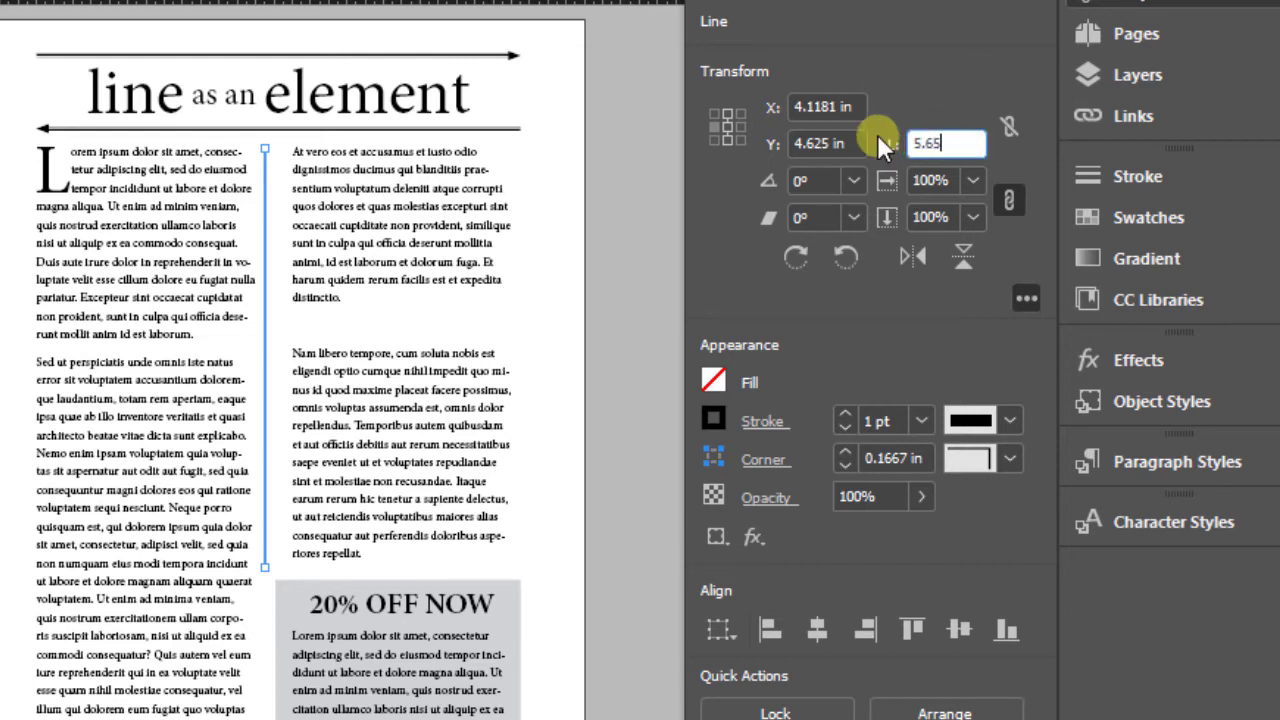
{"action": "key", "text": "Return"}
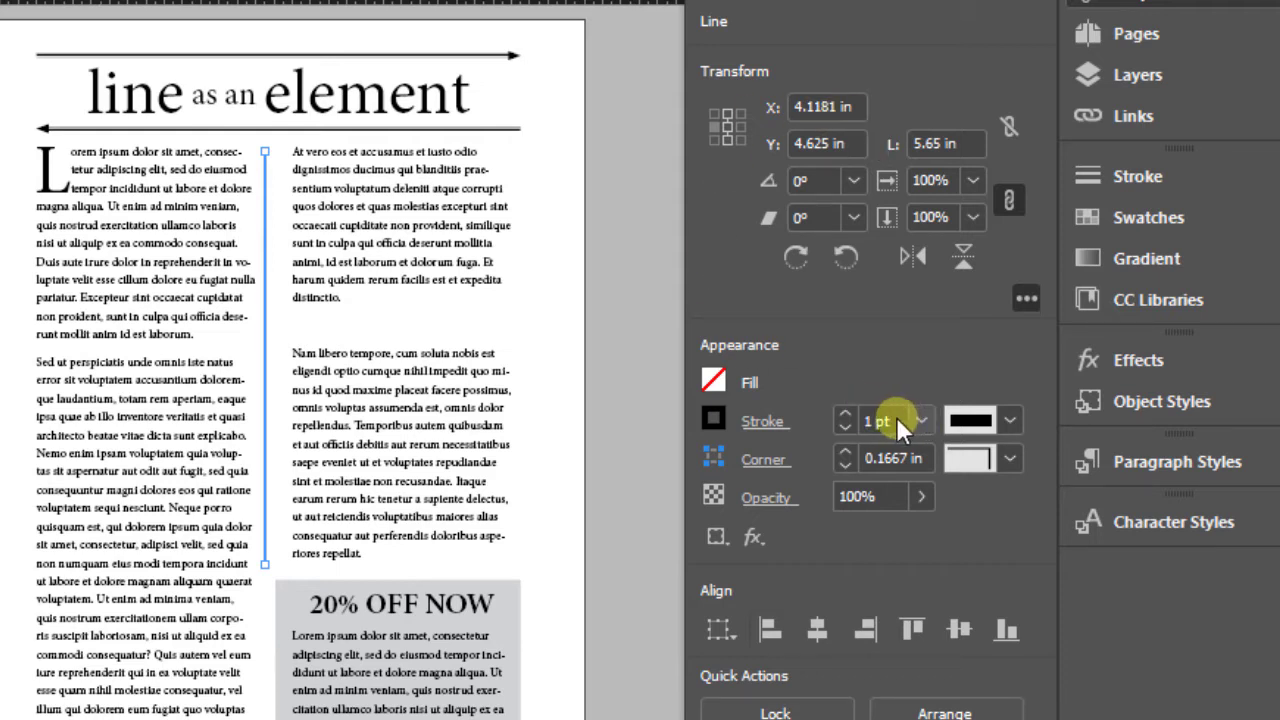
Set the vertical line's stroke weight to 3 pt and its stroke type to Solid
{"action": "type", "text": "3"}
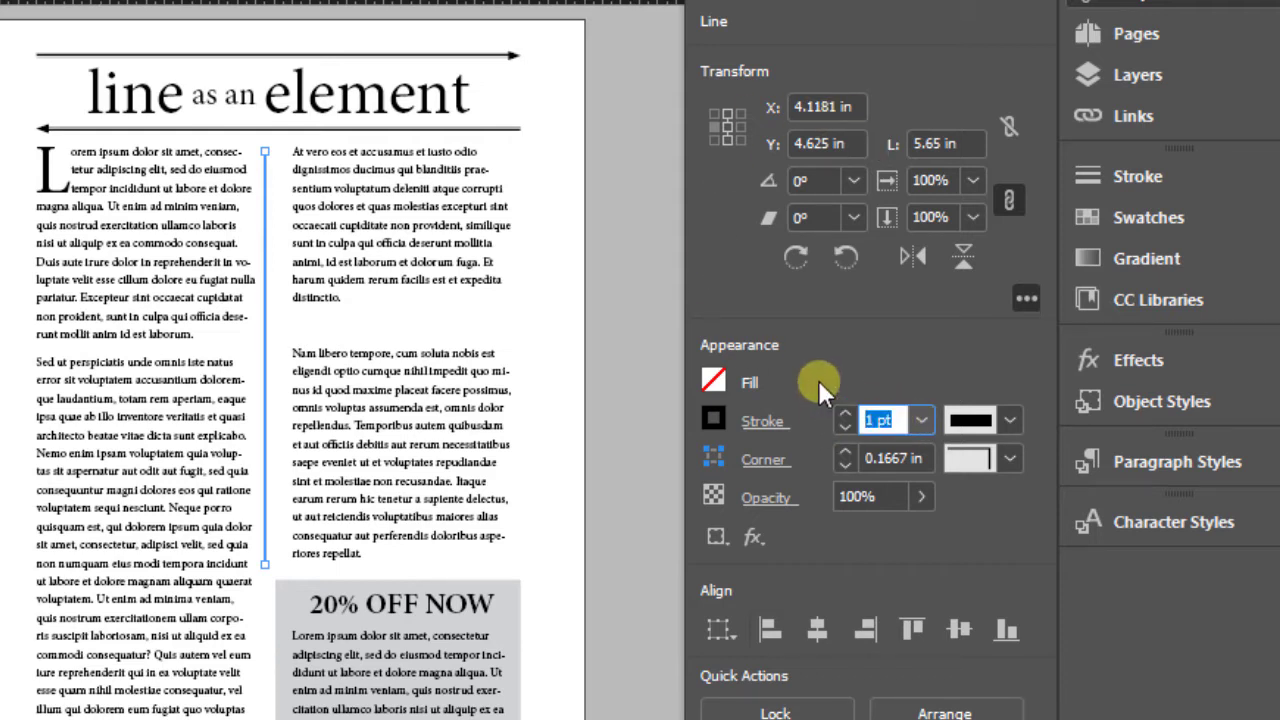
{"action": "key", "text": "Return"}
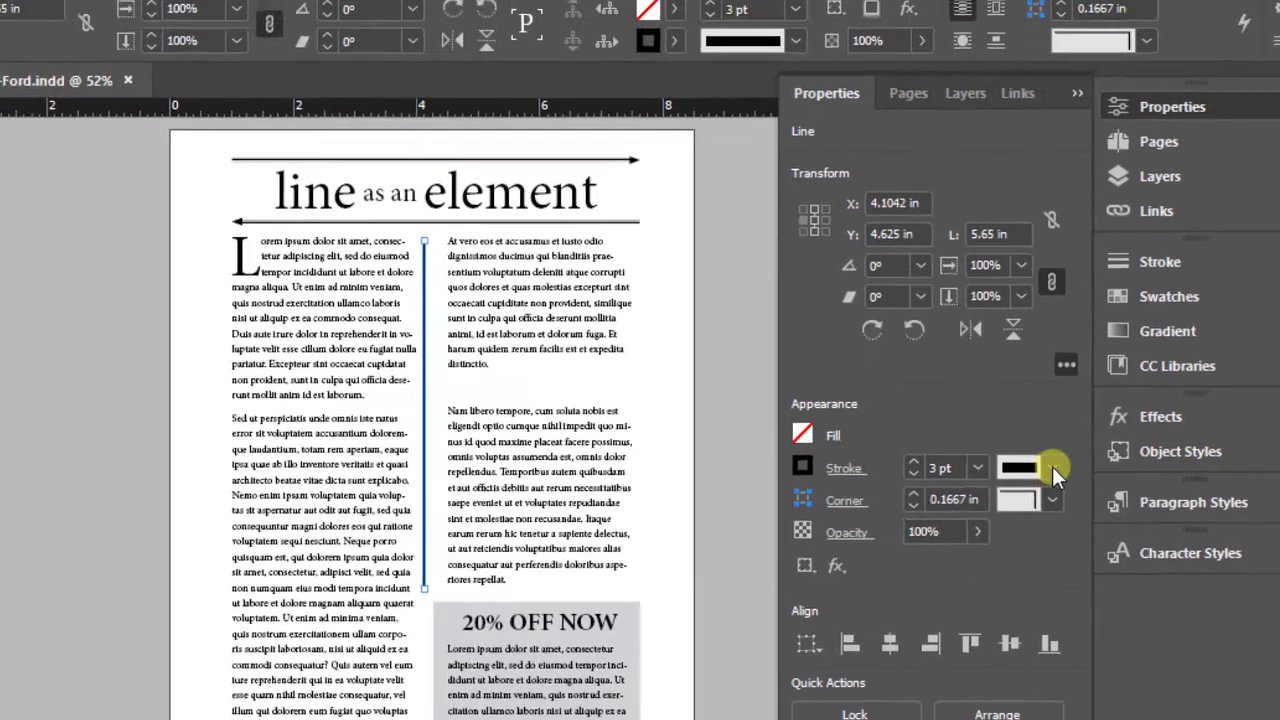
{"action": "left_click", "coordinate": [1010, 421]}
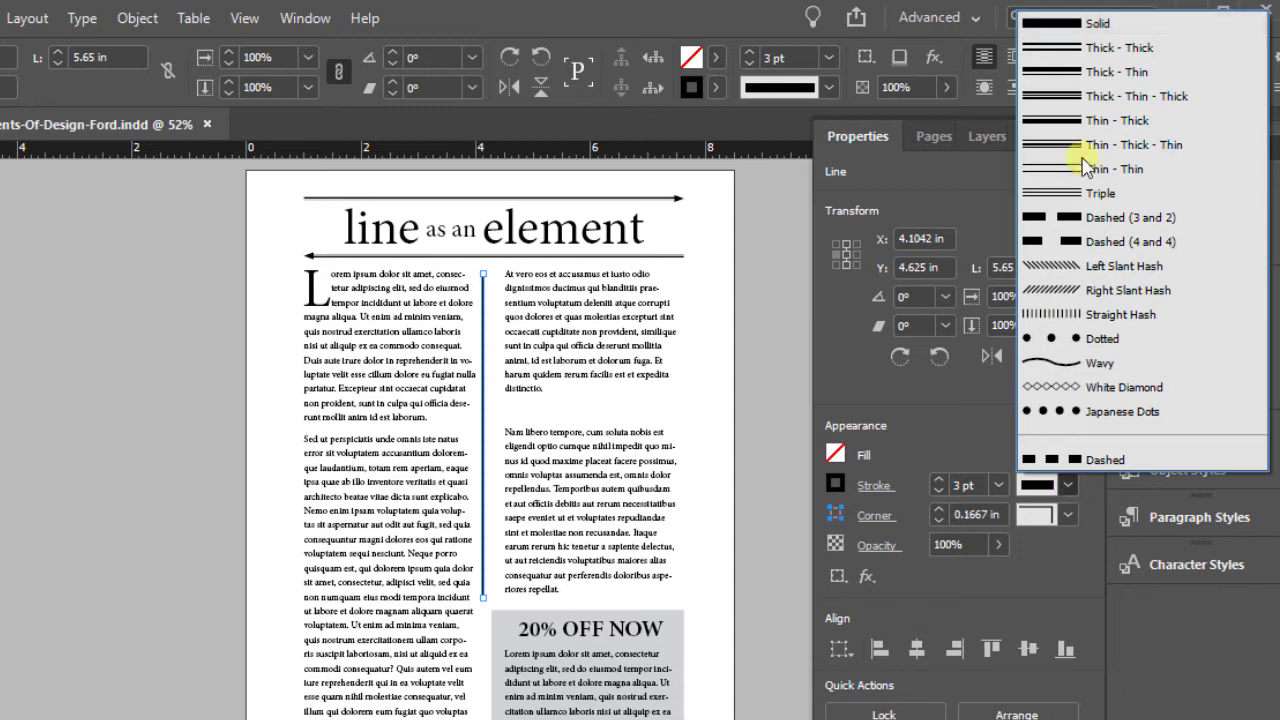
{"action": "left_click", "coordinate": [1045, 22]}
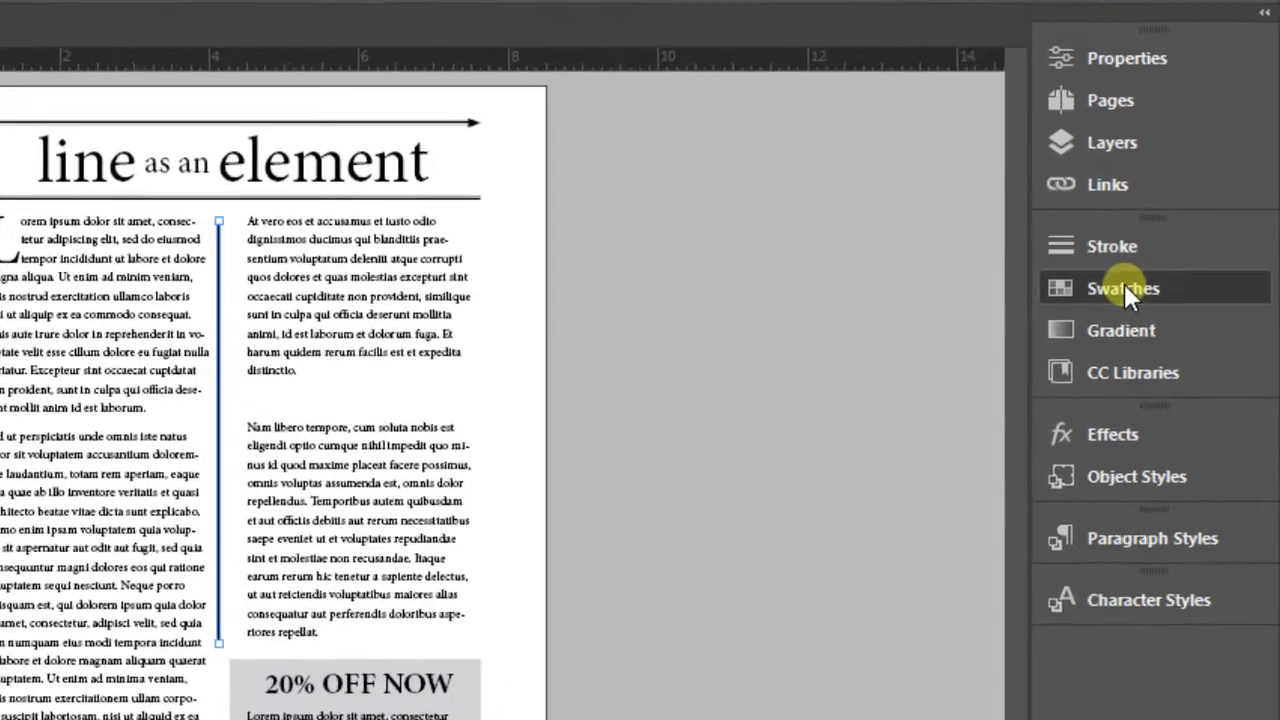
Set the tint of the vertical line's black stroke to 20%
{"action": "left_click", "coordinate": [1177, 322]}
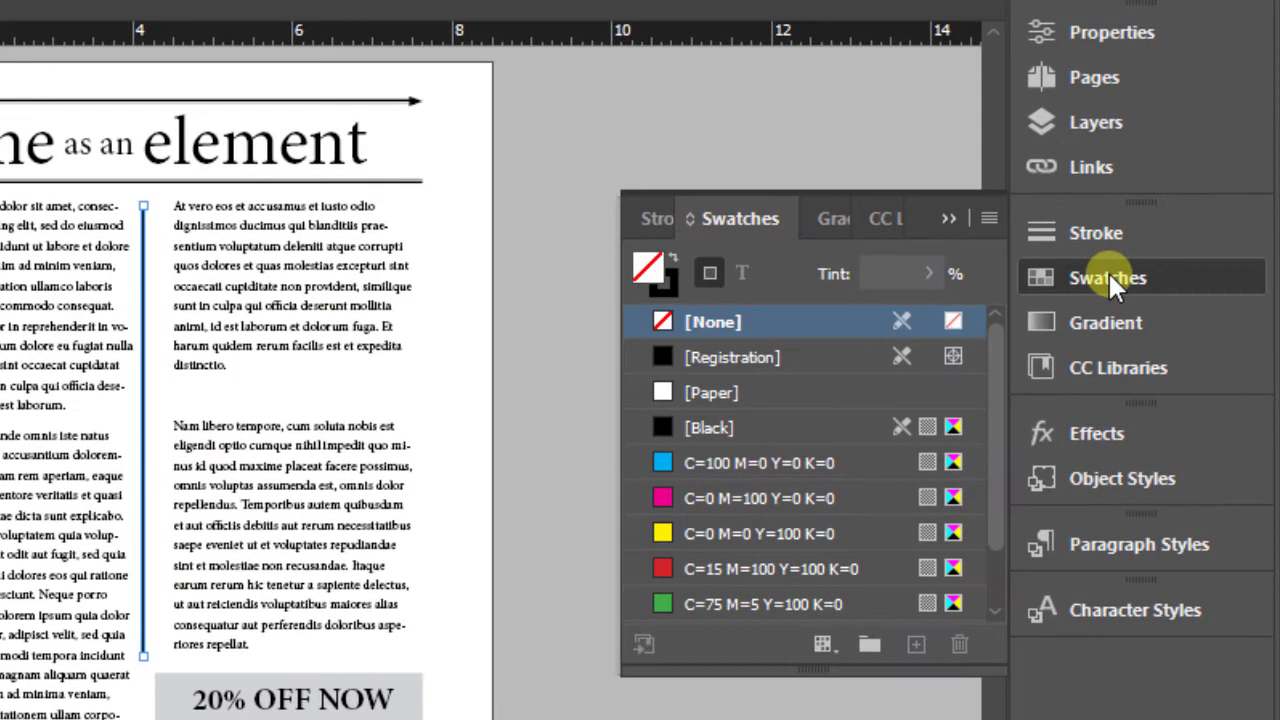
{"action": "left_click", "coordinate": [666, 285]}
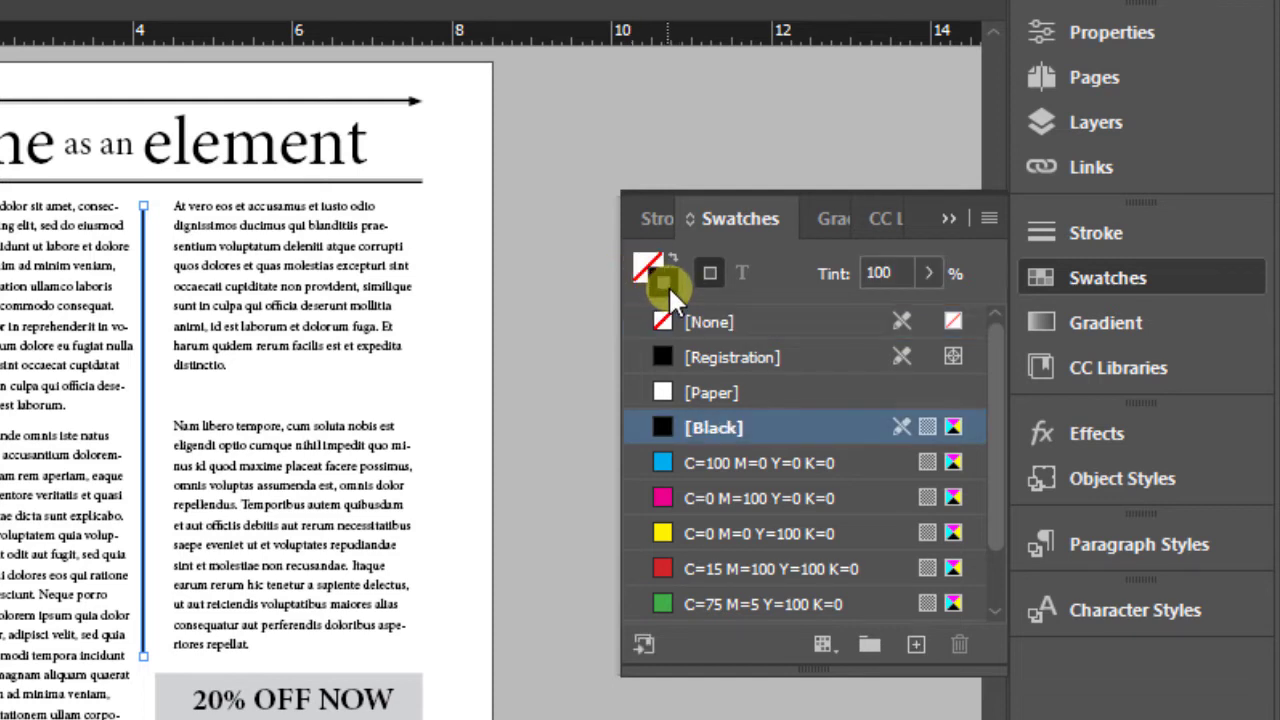
{"action": "left_click", "coordinate": [893, 265]}
{"action": "type", "text": "20"}
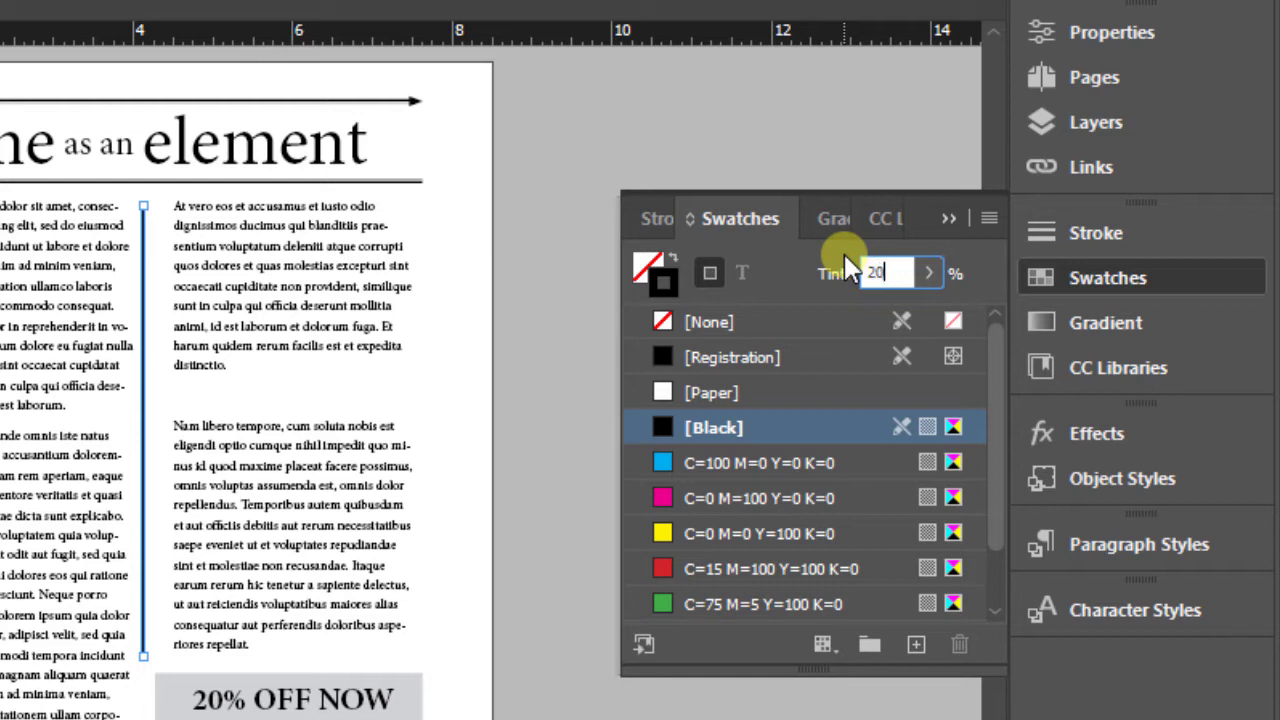
{"action": "key", "text": "Return"}
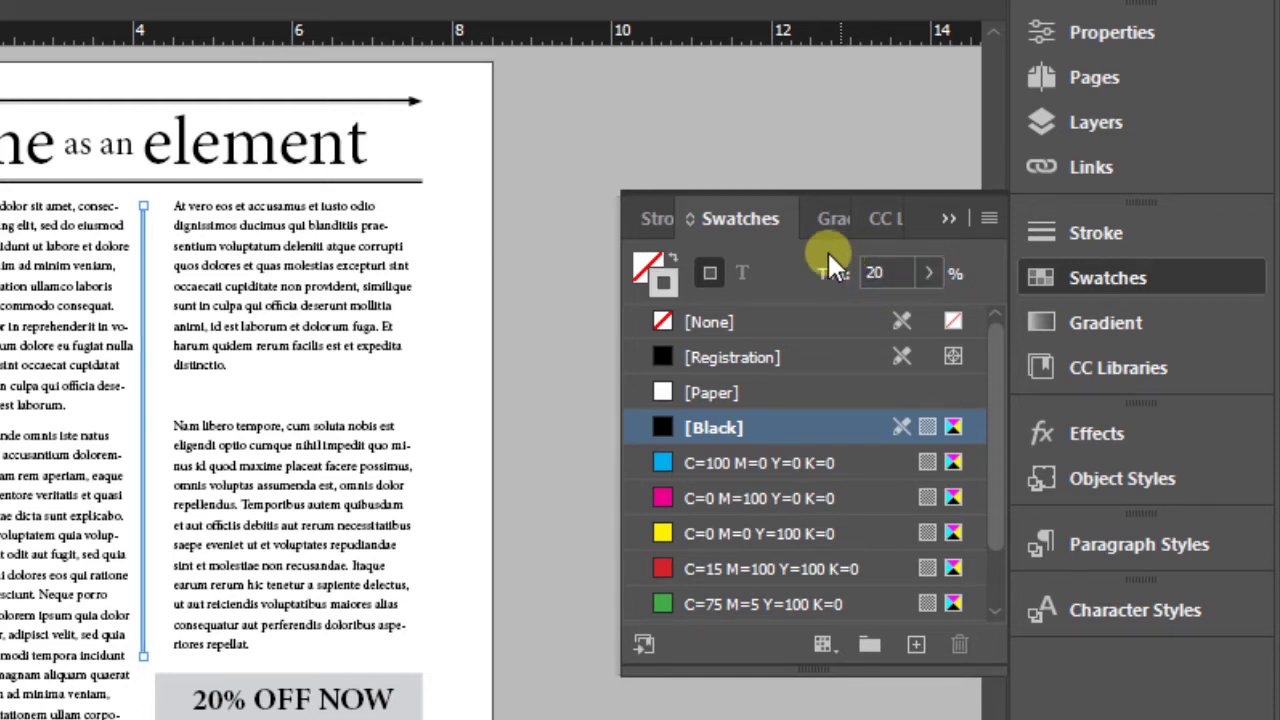
{"action": "left_click", "coordinate": [1113, 276]}
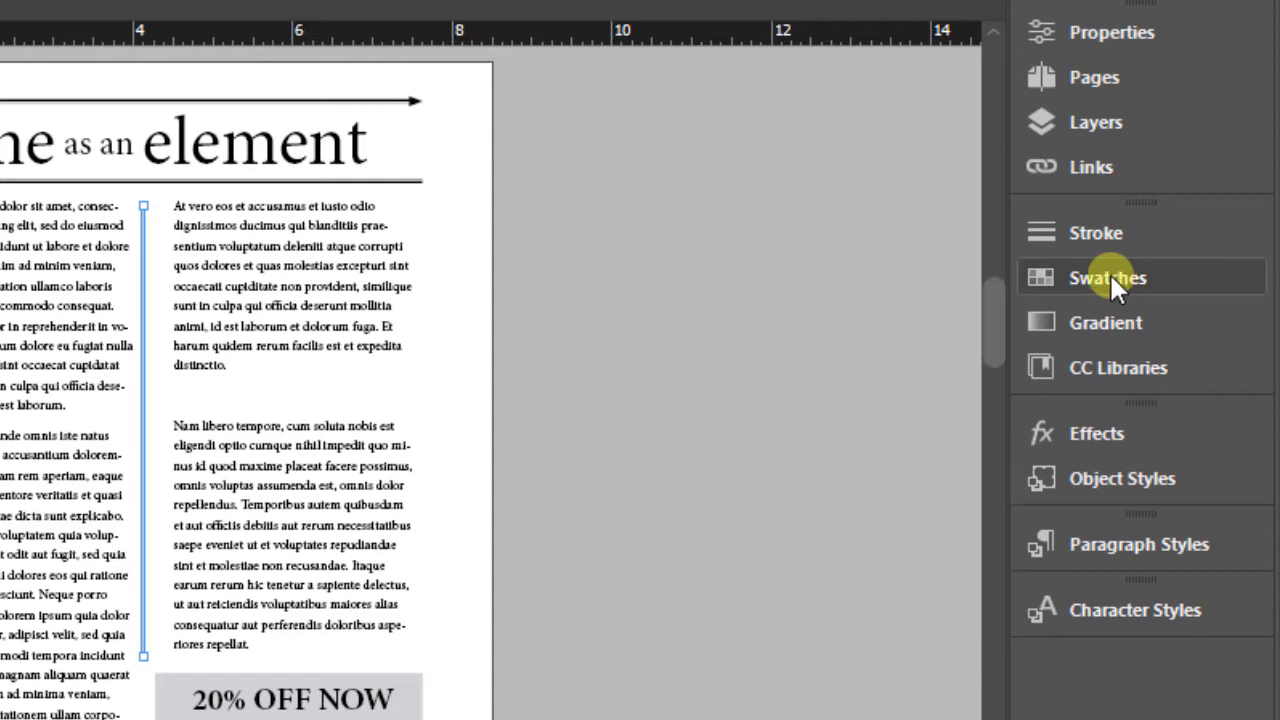
Position the vertical line by its center reference point at X 4.25 in and Y 4.575 in
{"action": "left_click", "coordinate": [1108, 32]}
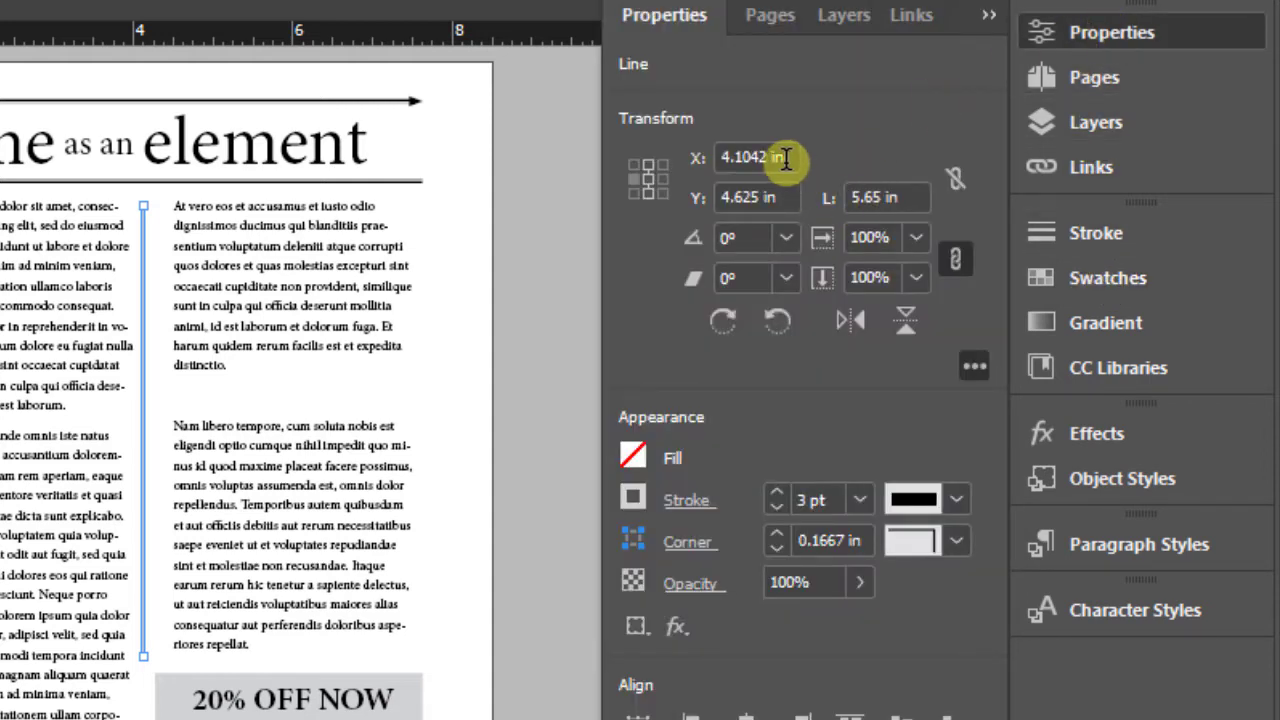
{"action": "left_click", "coordinate": [649, 179]}
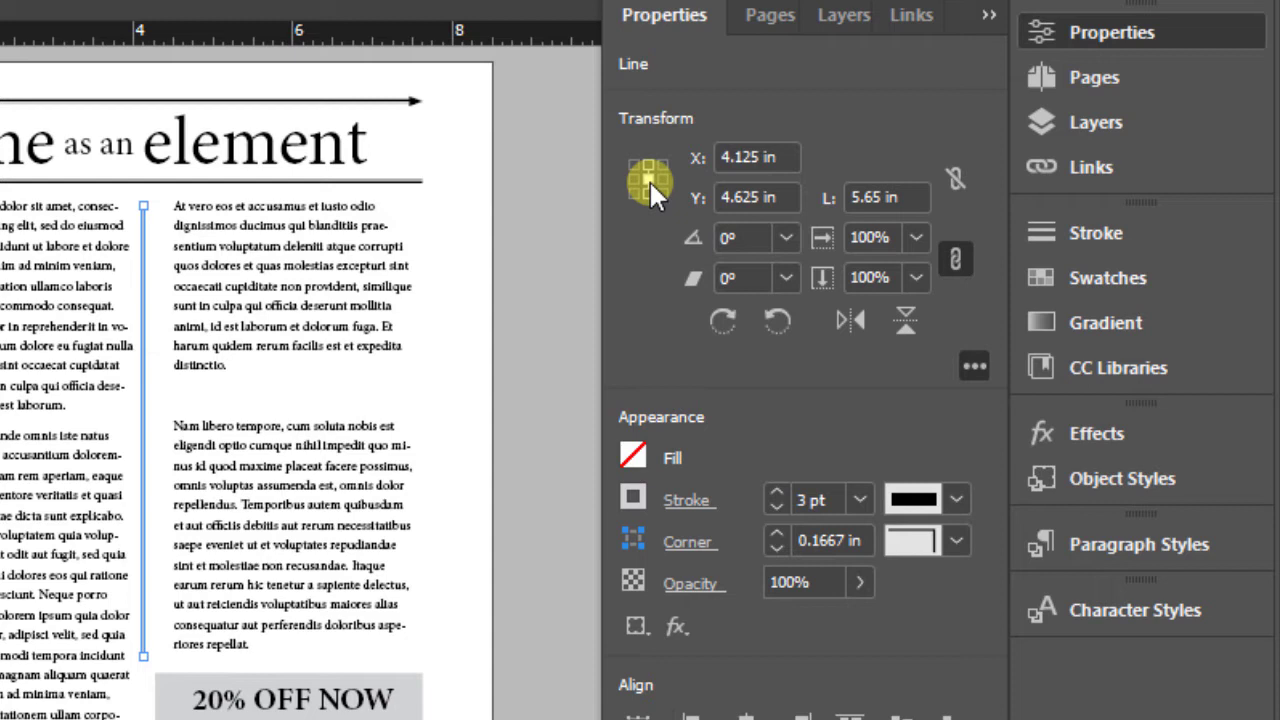
{"action": "left_click", "coordinate": [785, 156]}
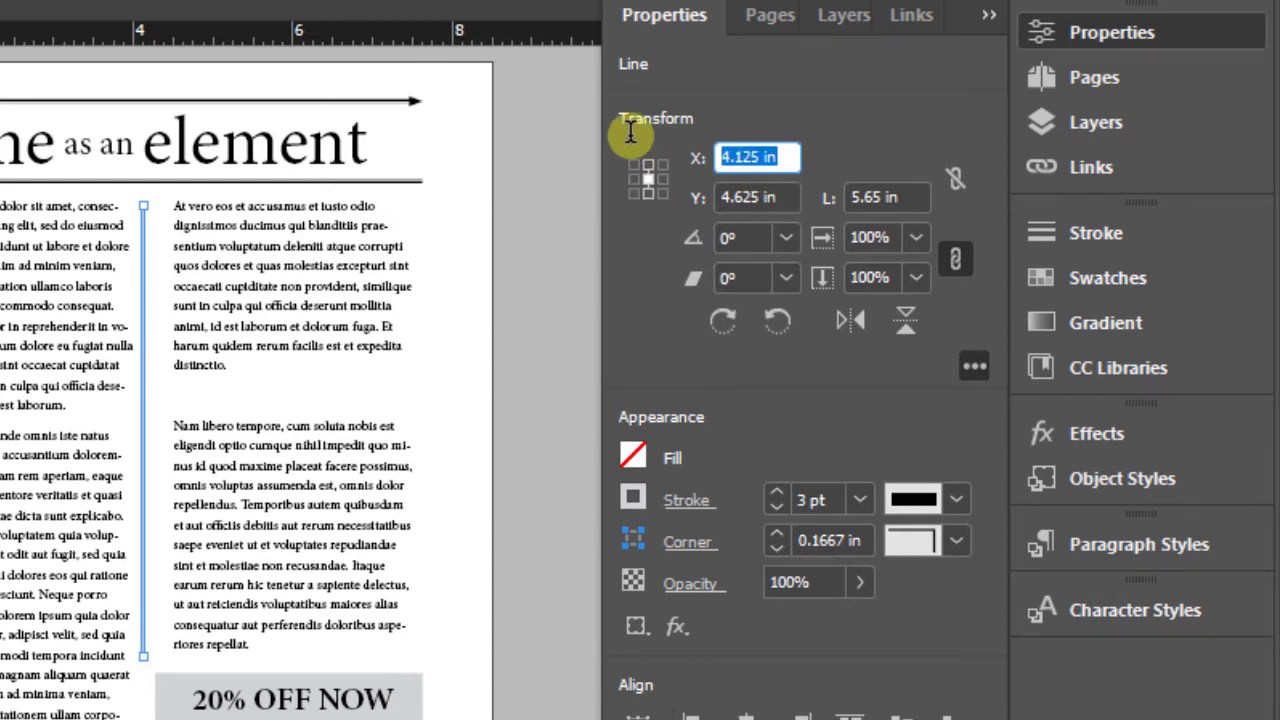
{"action": "type", "text": "4.25"}
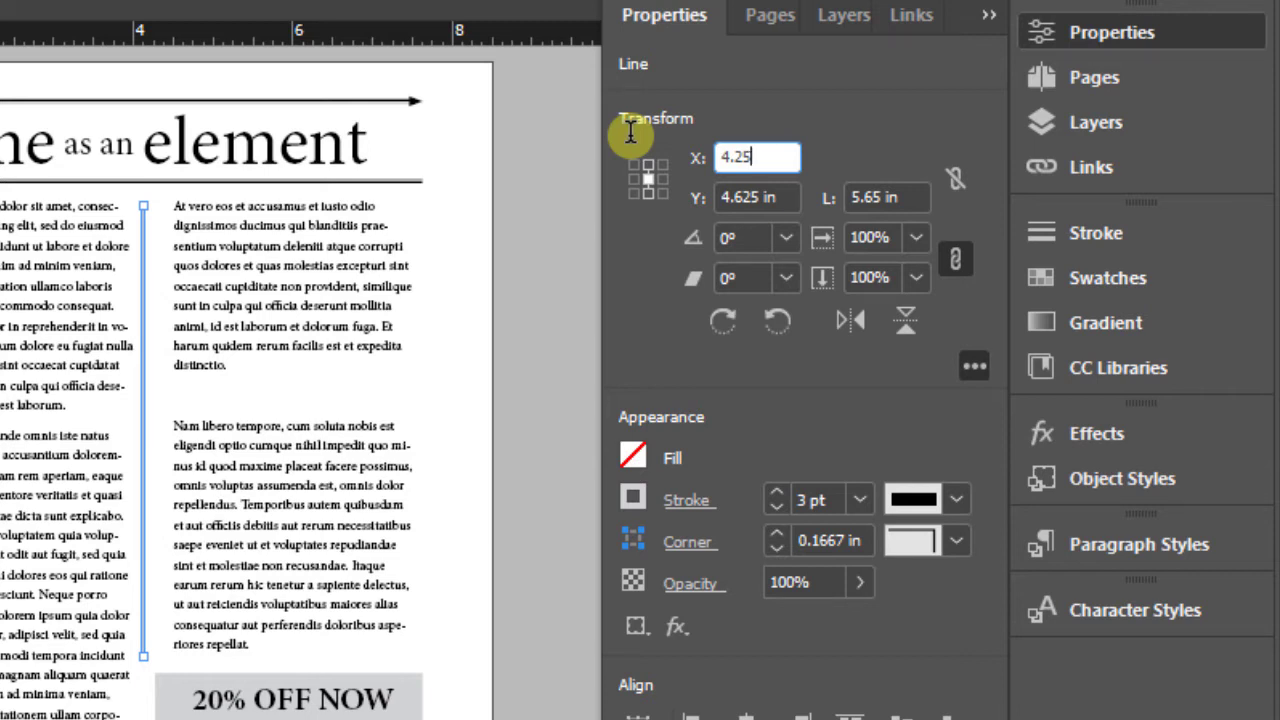
{"action": "key", "text": "Return"}
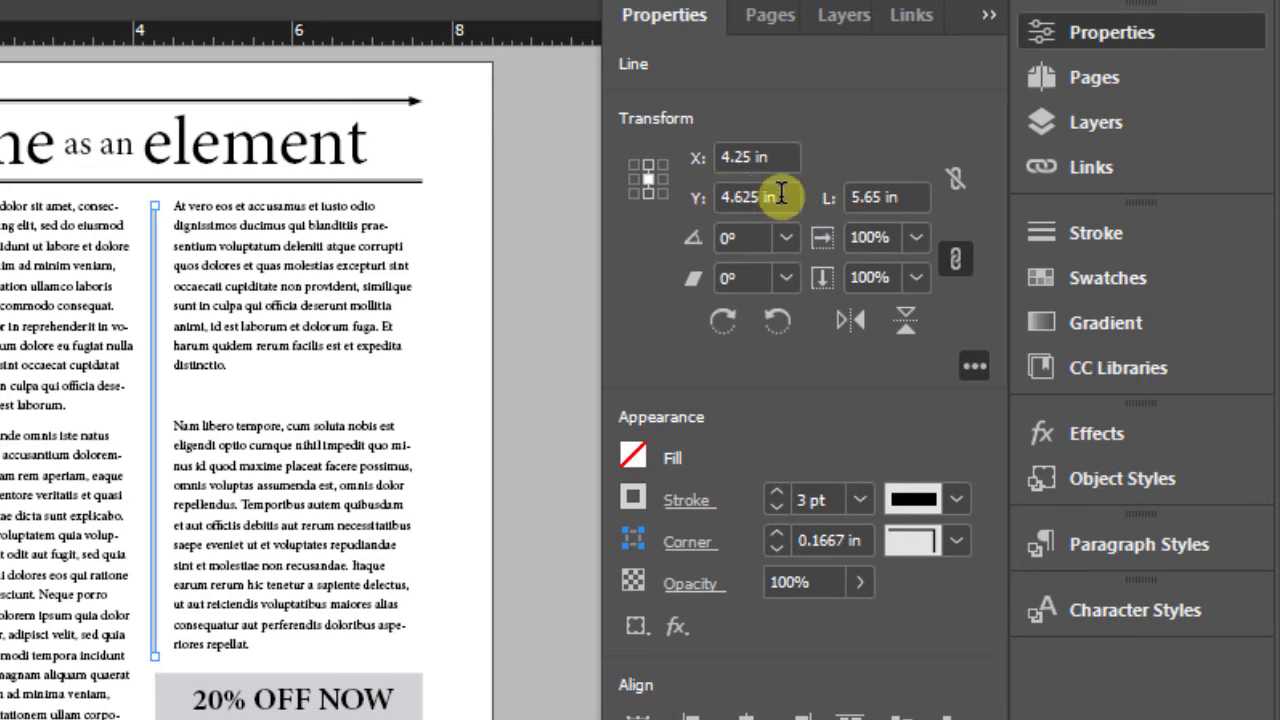
{"action": "left_click_drag", "start_coordinate": [763, 196], "coordinate": [693, 198]}
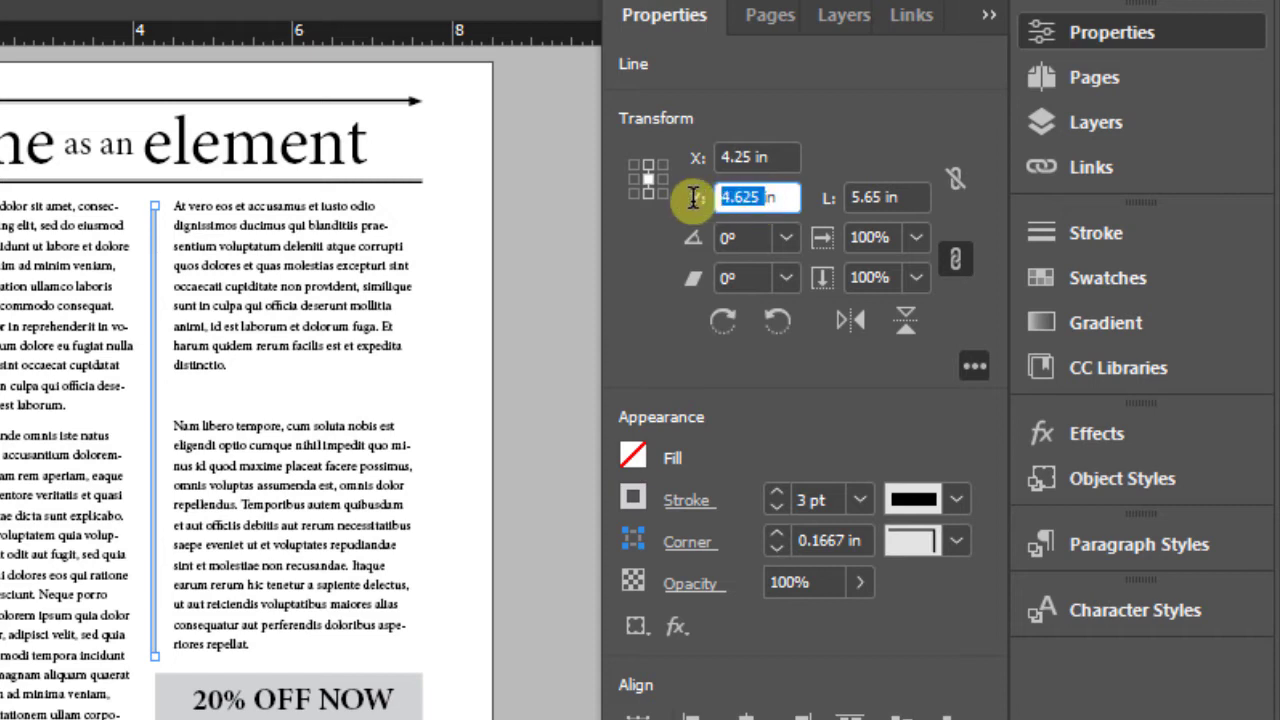
{"action": "type", "text": "4.575"}
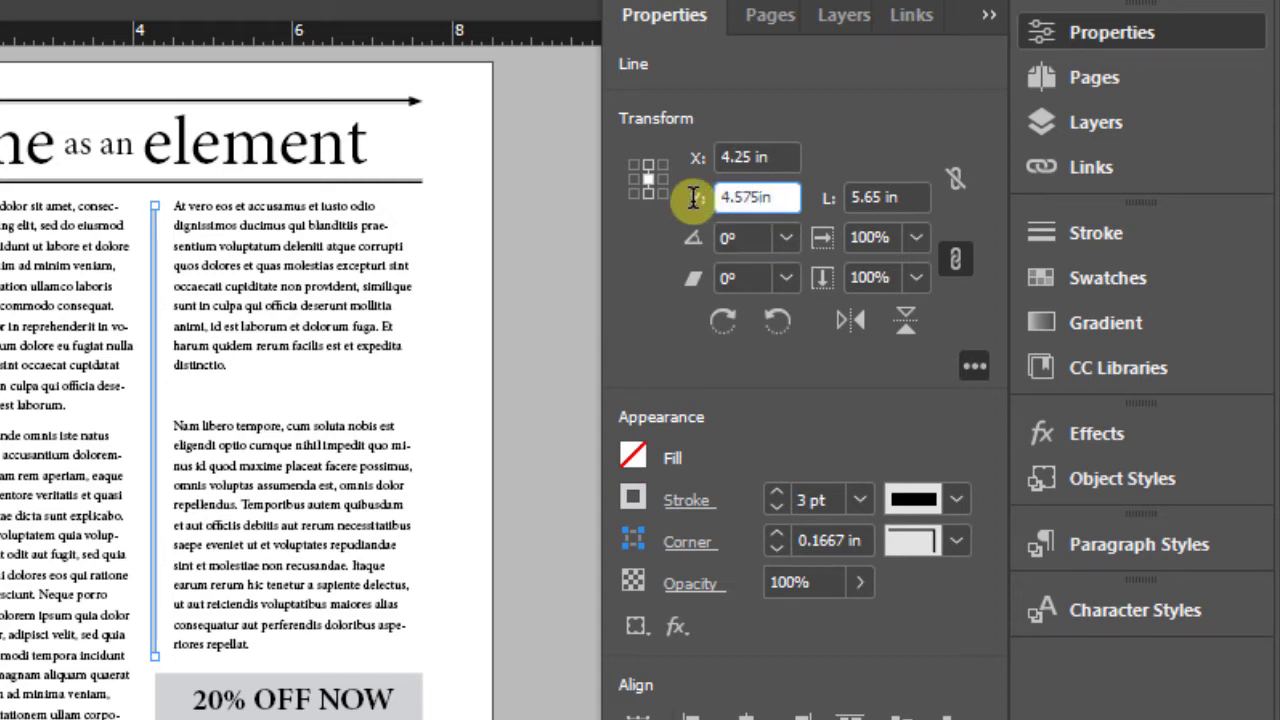
{"action": "key", "text": "Return"}
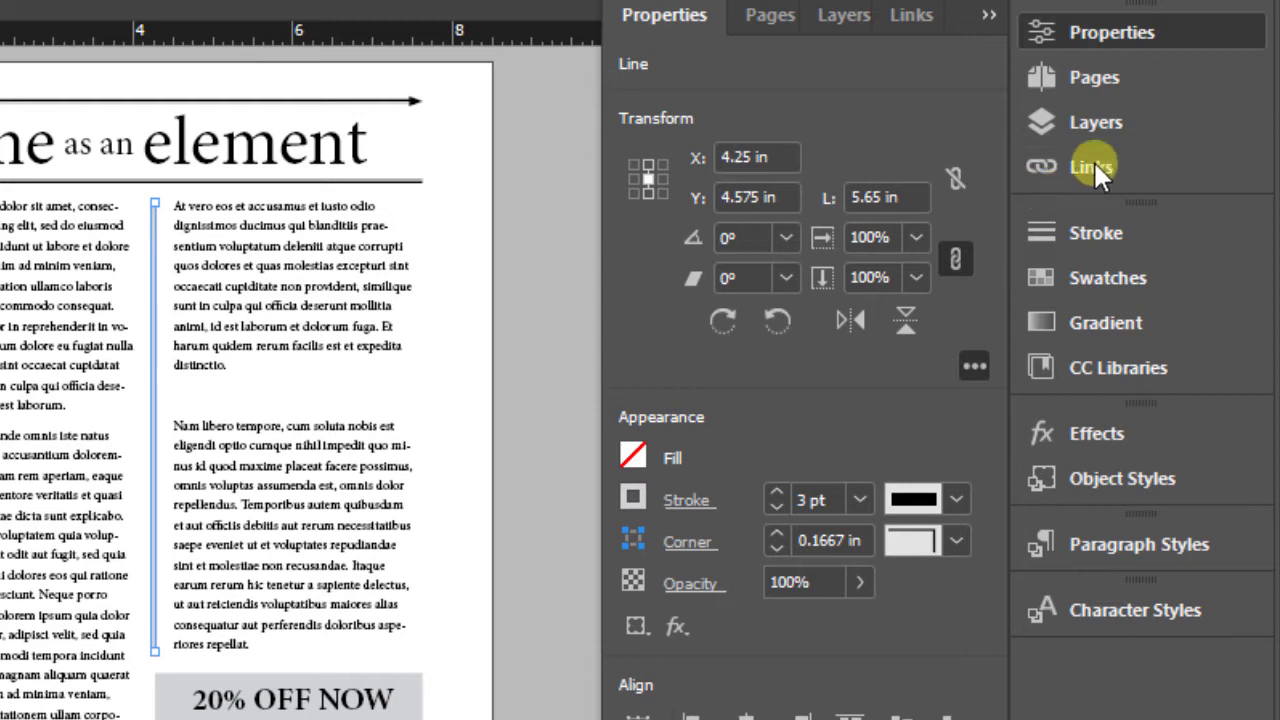
{"action": "left_click", "coordinate": [1114, 30]}
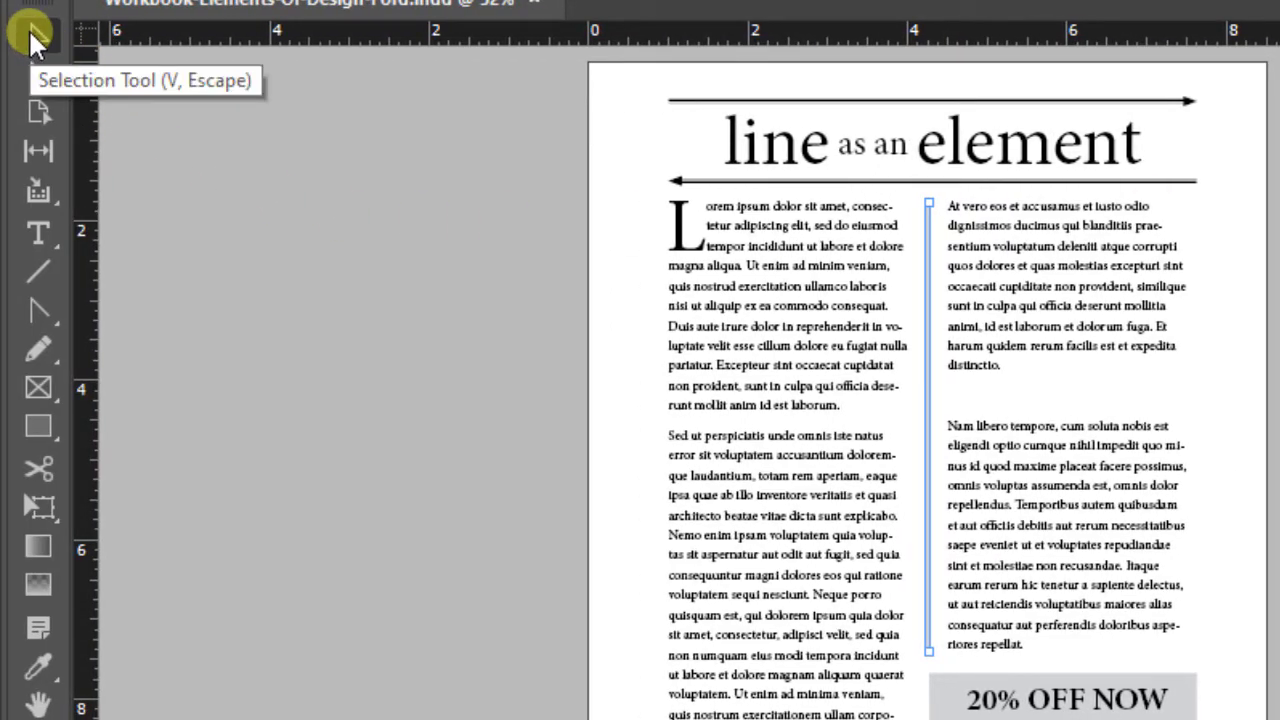
Draw a straight horizontal line about 3 in long in the gap between the two paragraphs of the second text column
{"action": "left_click", "coordinate": [38, 272]}
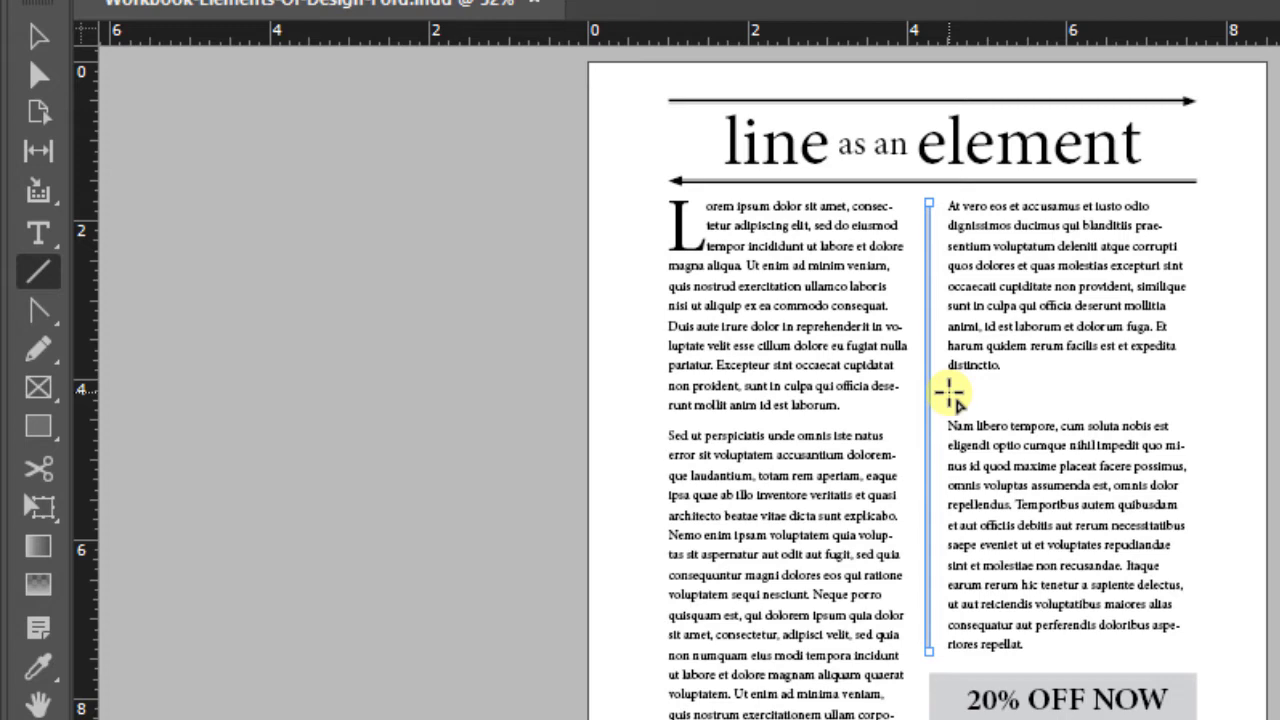
{"action": "left_click_drag", "start_coordinate": [948, 393], "coordinate": [1184, 396]}
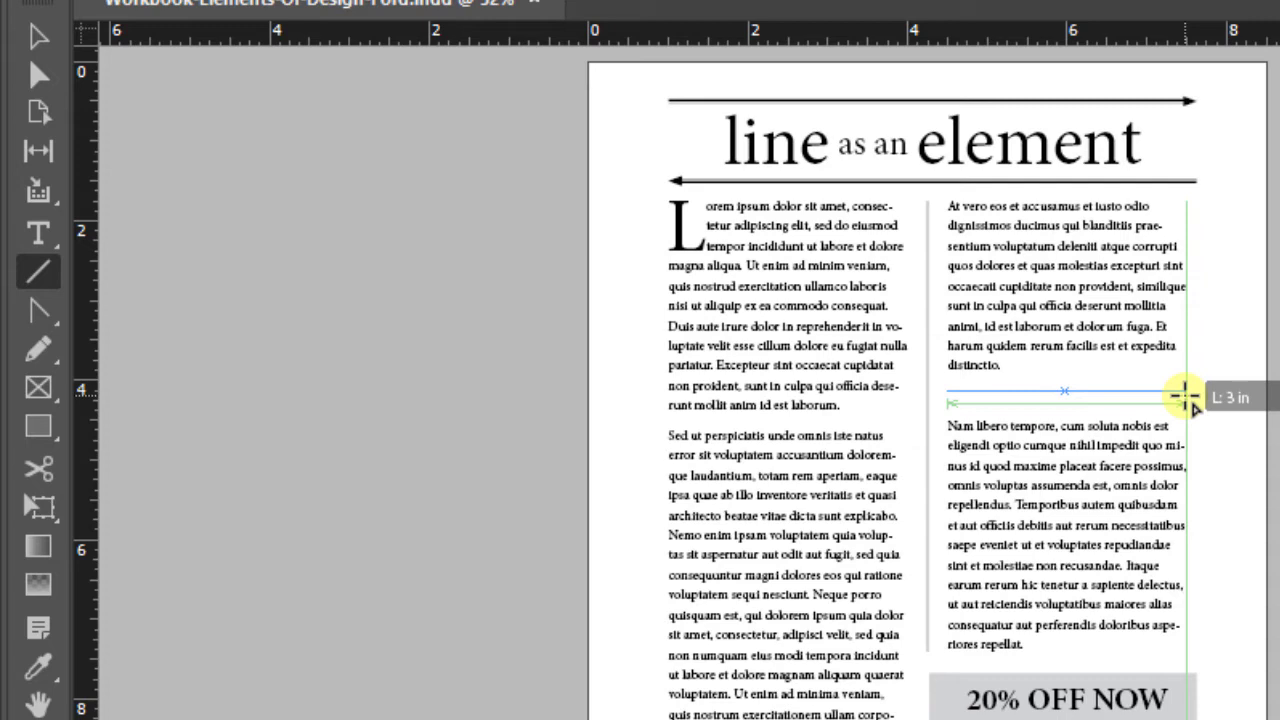
{"action": "left_click_drag", "start_coordinate": [1184, 396], "coordinate": [1186, 394]}
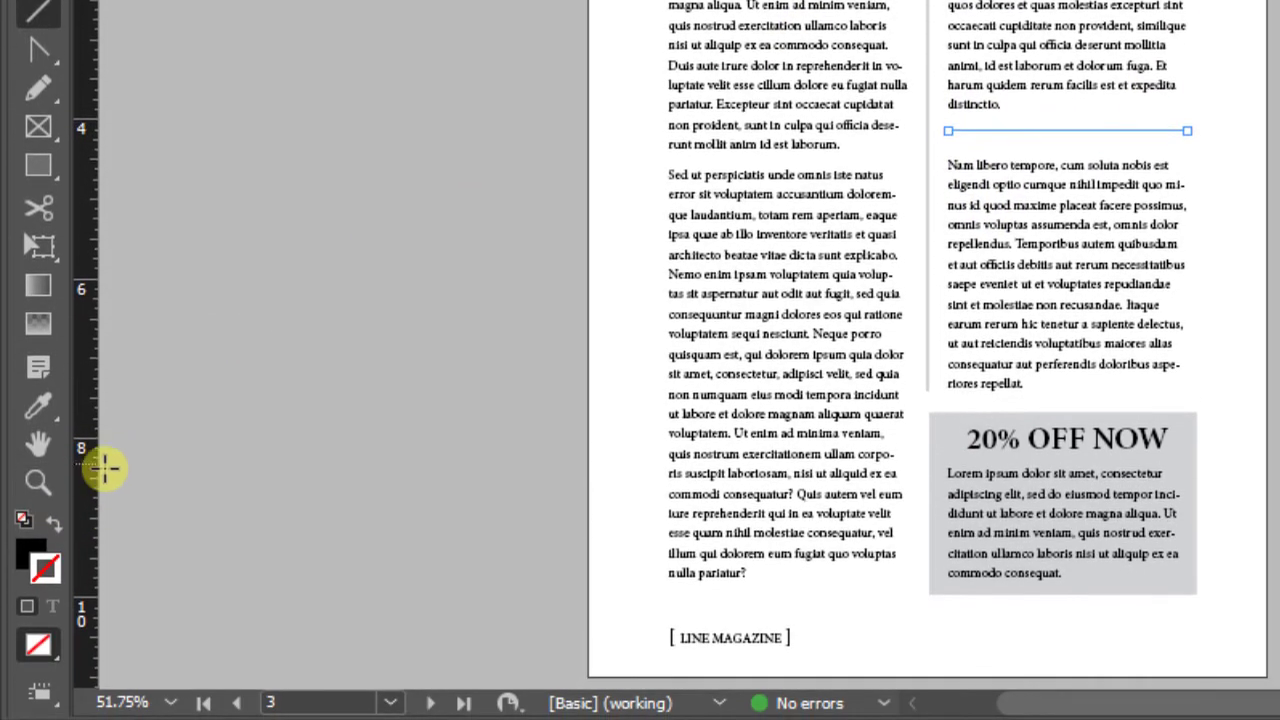
Swap the fill and stroke of the new horizontal line to give it a black stroke
{"action": "left_click", "coordinate": [45, 566]}
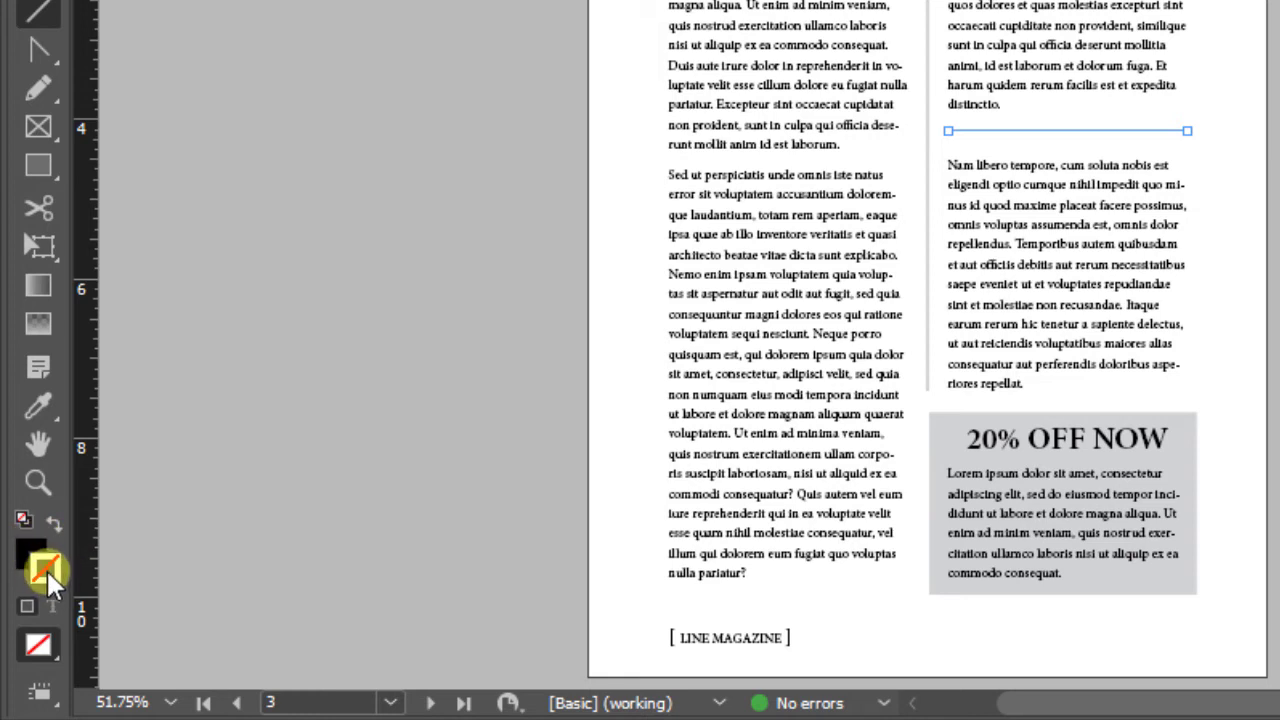
{"action": "left_click", "coordinate": [52, 527]}
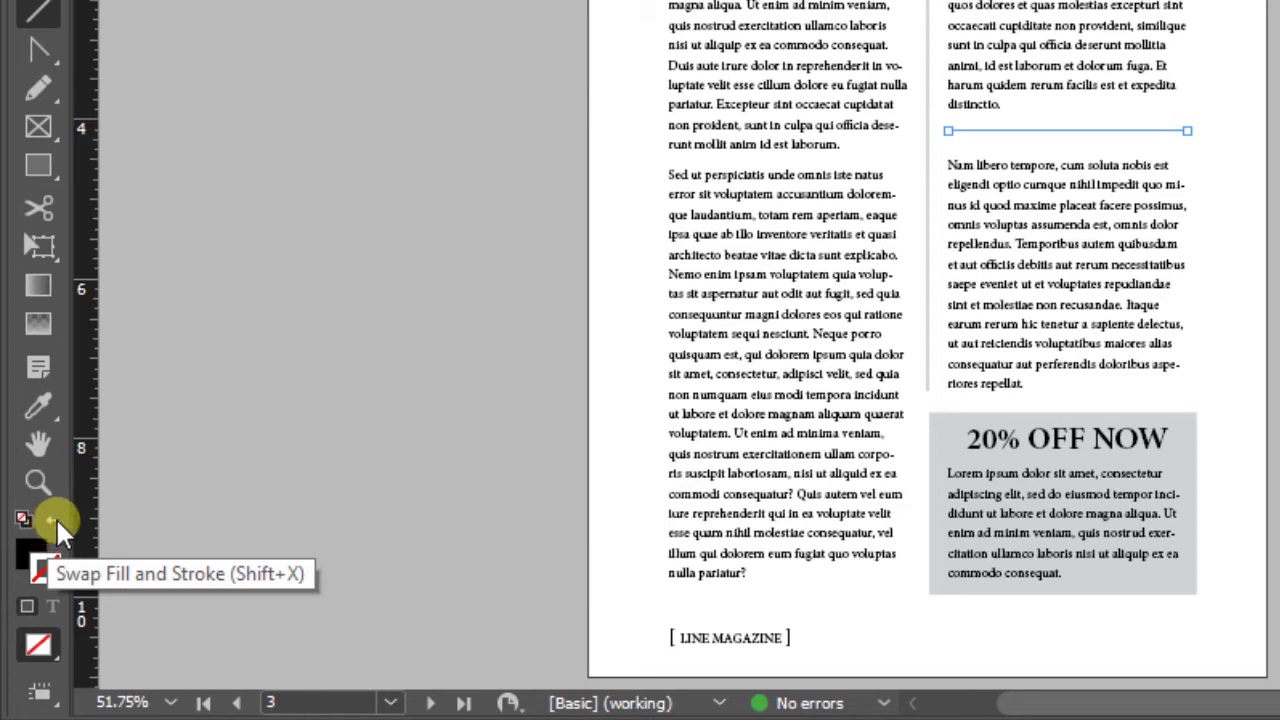
{"action": "left_click", "coordinate": [54, 528]}
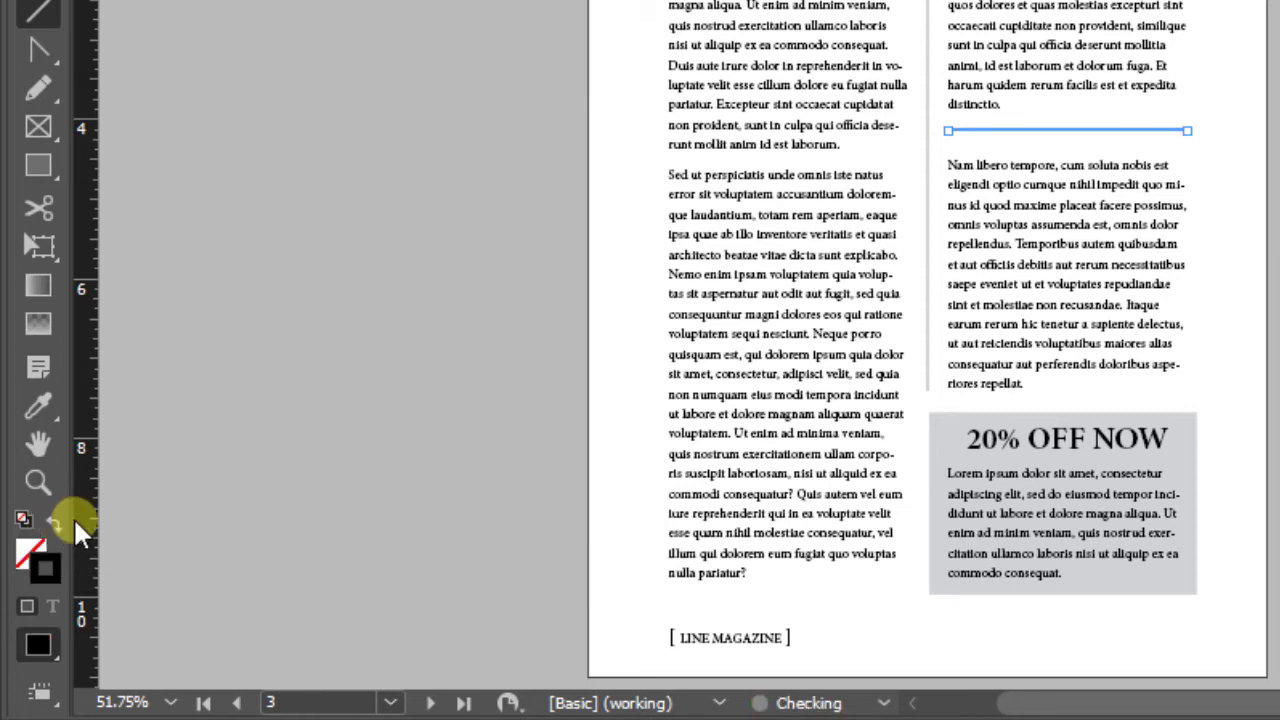
Set the horizontal line's stroke weight to 10 pt and its stroke type to Wavy
{"action": "left_click", "coordinate": [37, 481]}
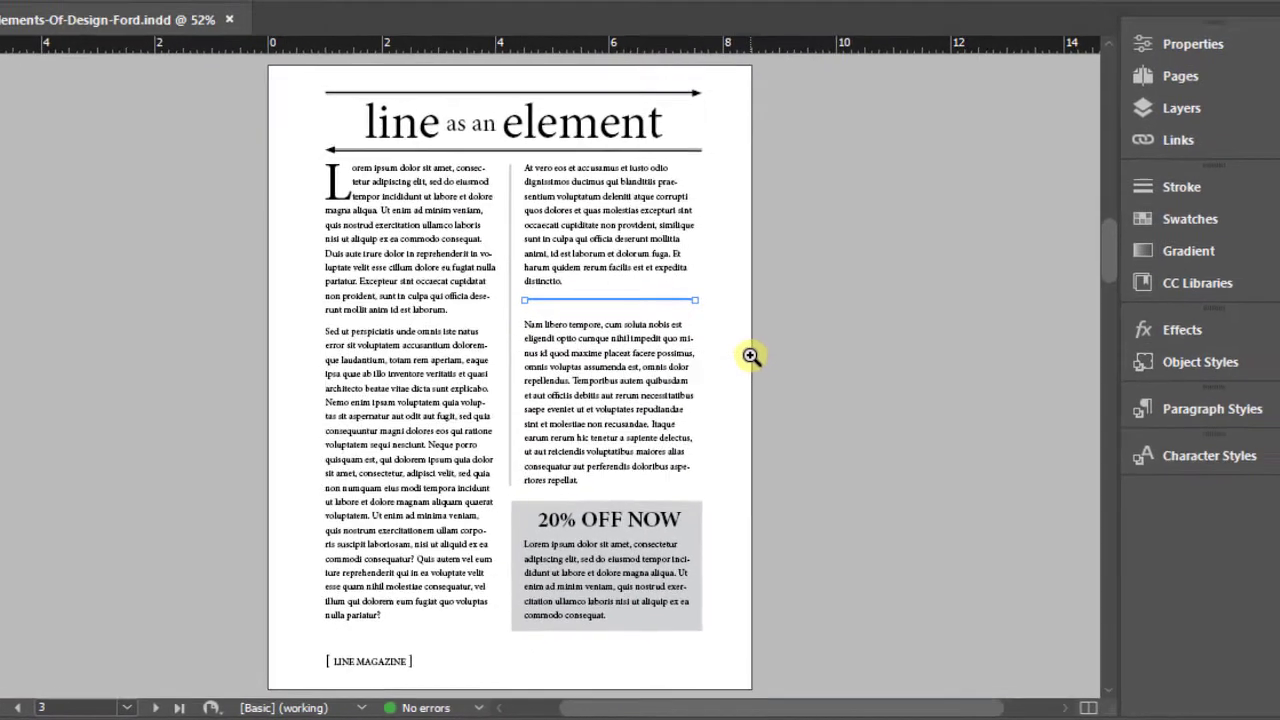
{"action": "left_click_drag", "start_coordinate": [751, 356], "coordinate": [512, 228]}
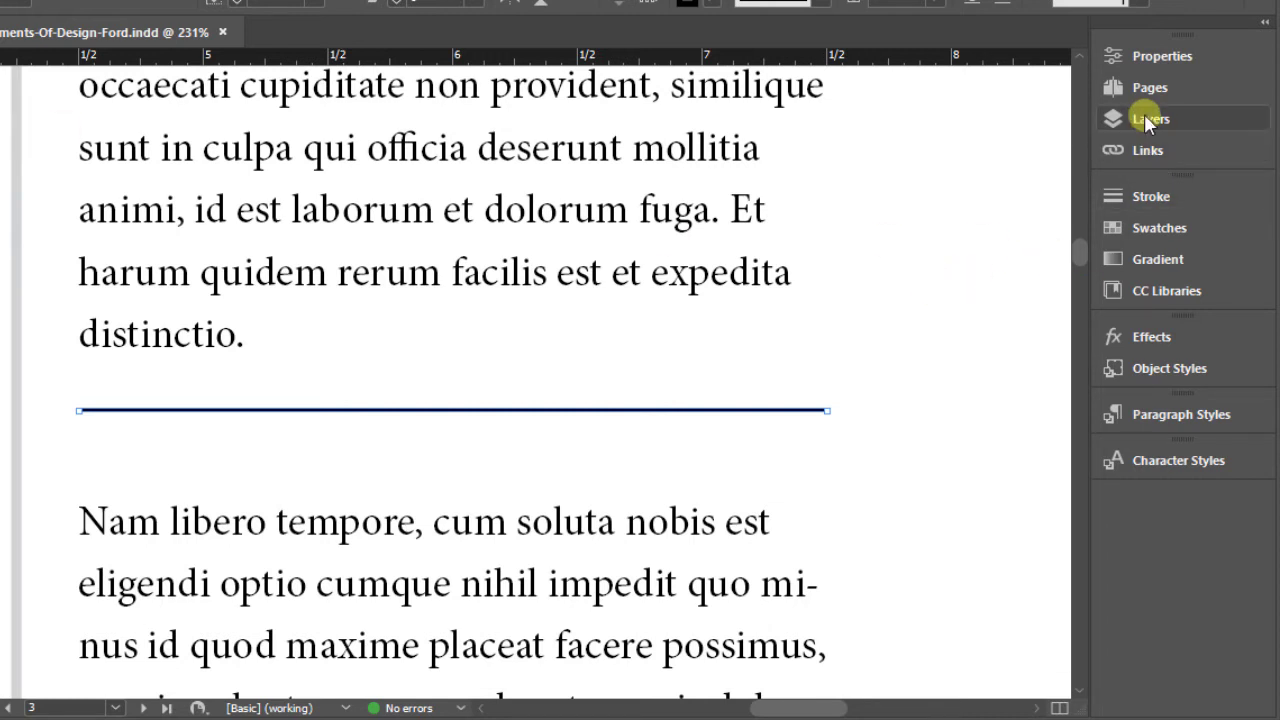
{"action": "left_click", "coordinate": [1169, 55]}
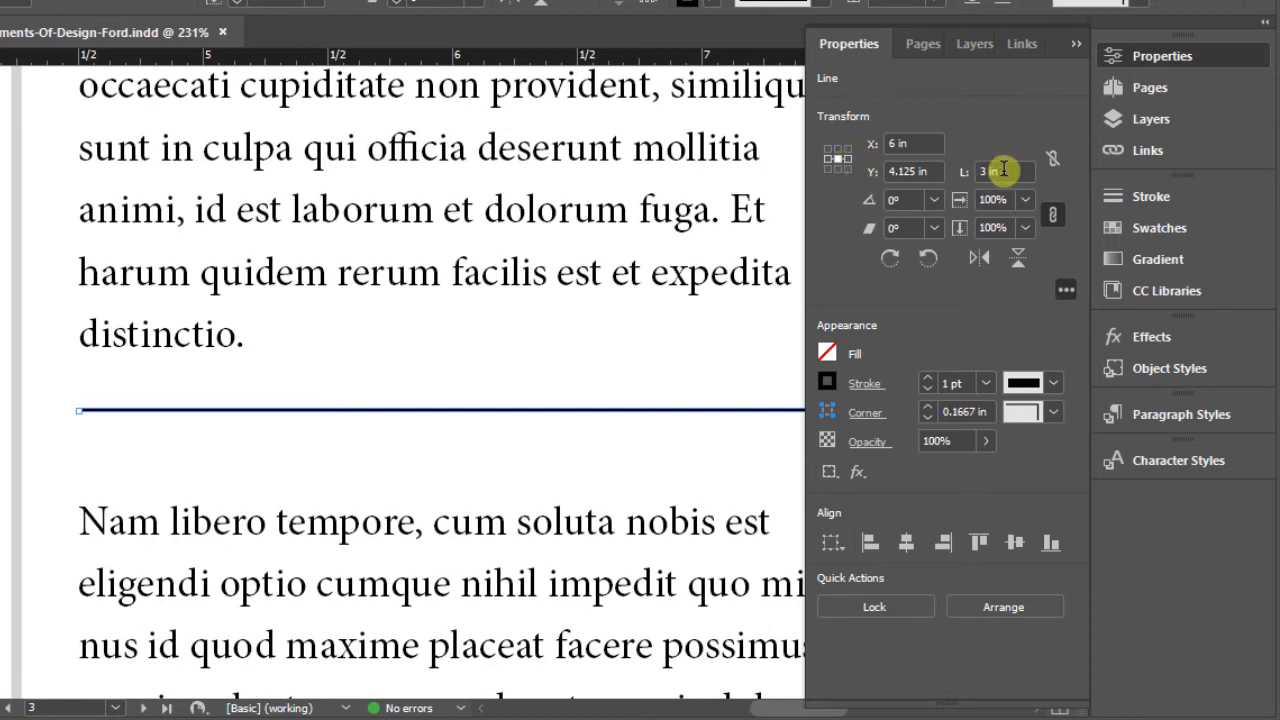
{"action": "left_click", "coordinate": [985, 385]}
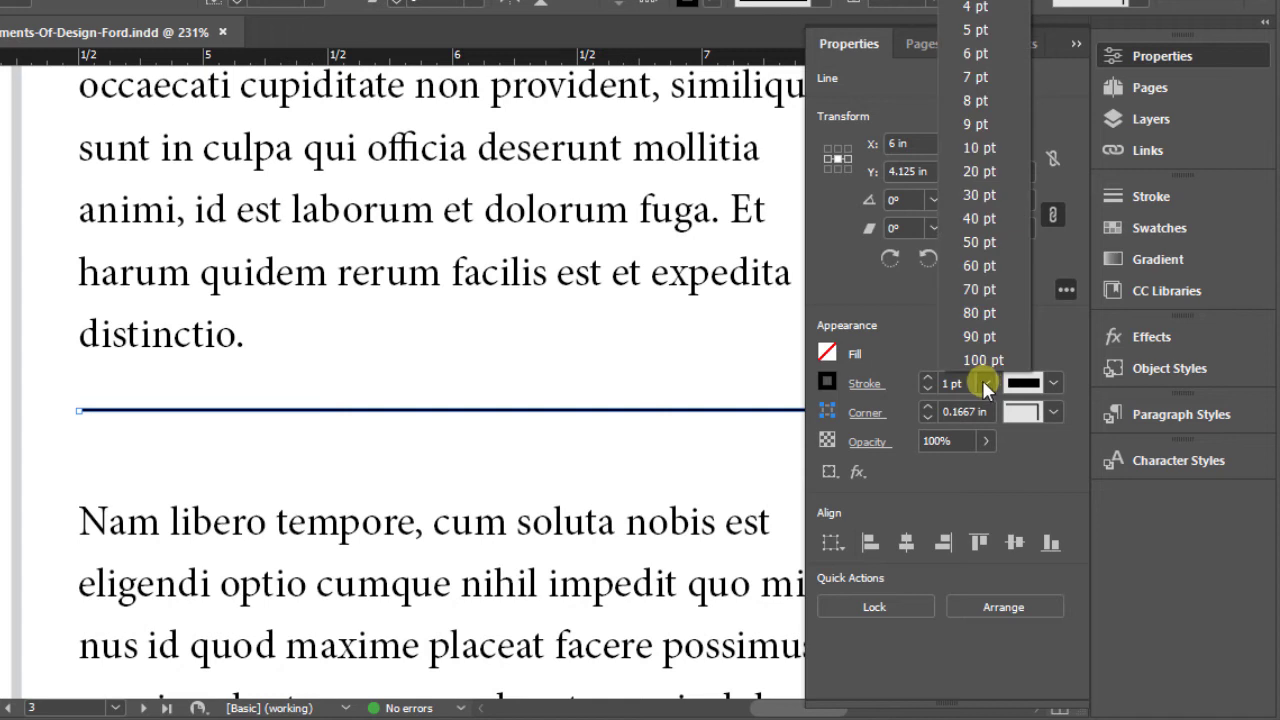
{"action": "left_click", "coordinate": [976, 156]}
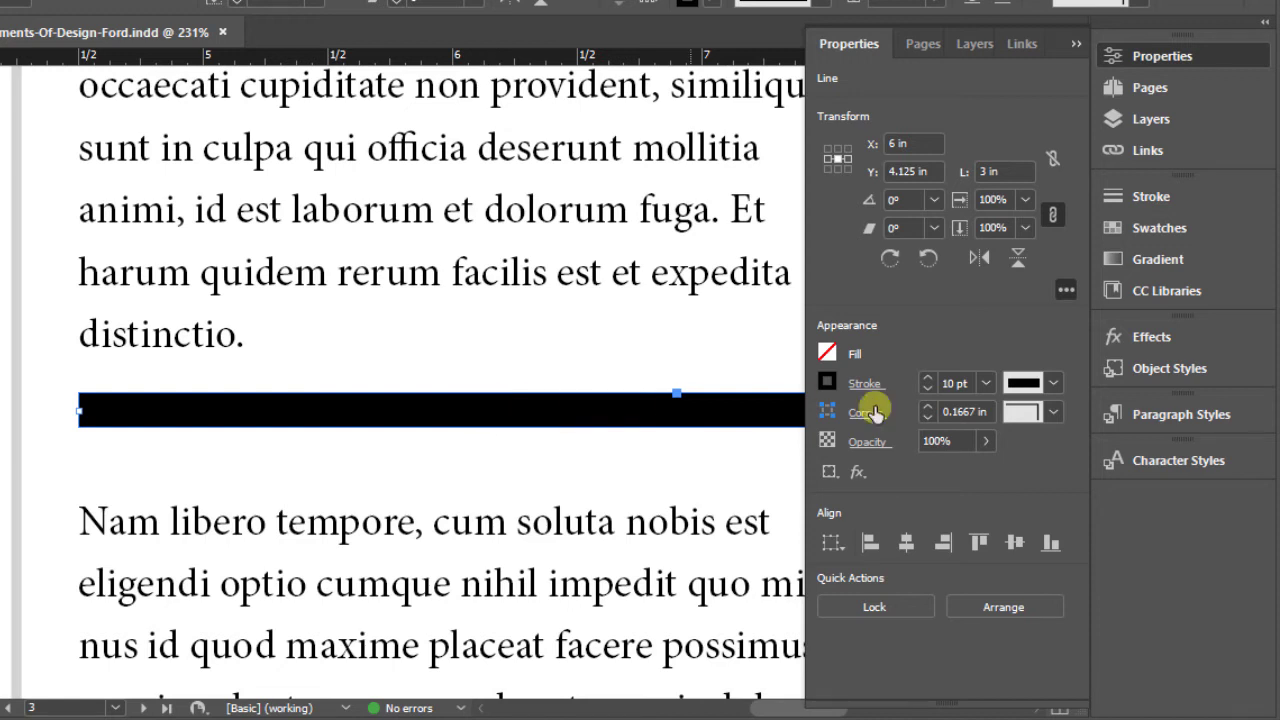
{"action": "left_click", "coordinate": [1053, 383]}
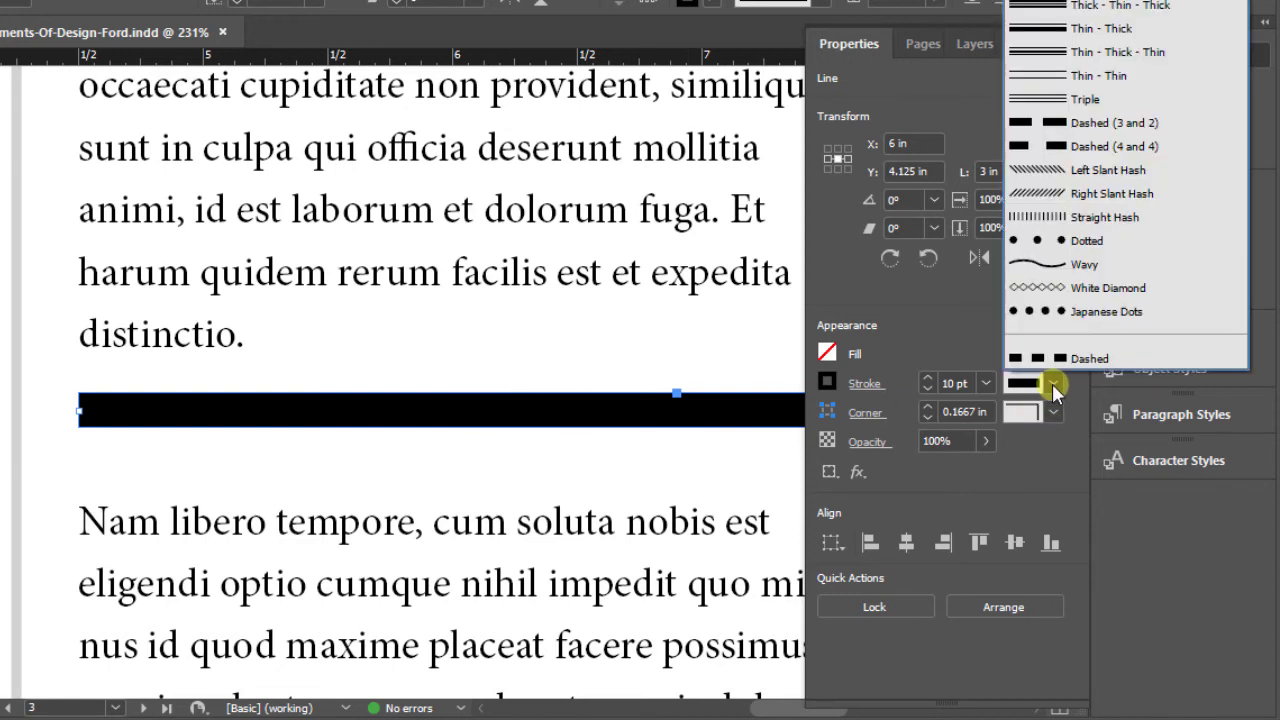
{"action": "left_click", "coordinate": [1052, 265]}
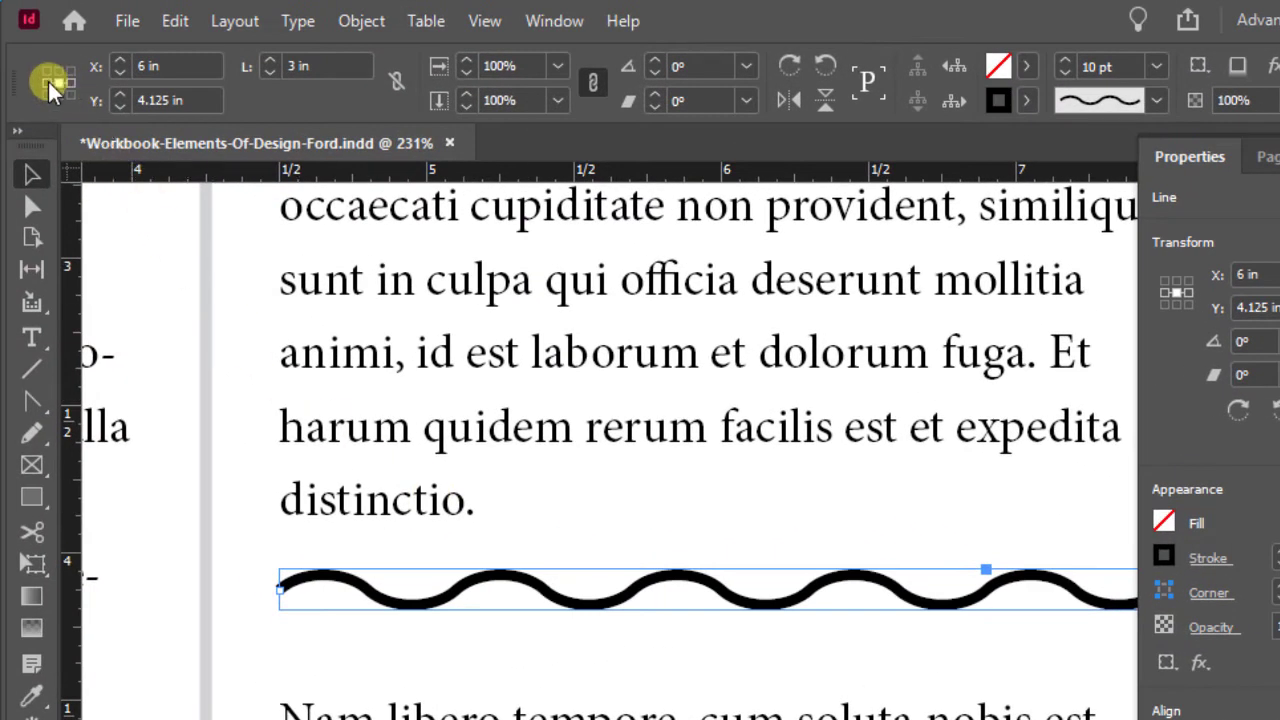
Position the wavy line by its left-center reference point at X 4.5 in and Y 4.1878 in, and deselect it
{"action": "left_click", "coordinate": [47, 84]}
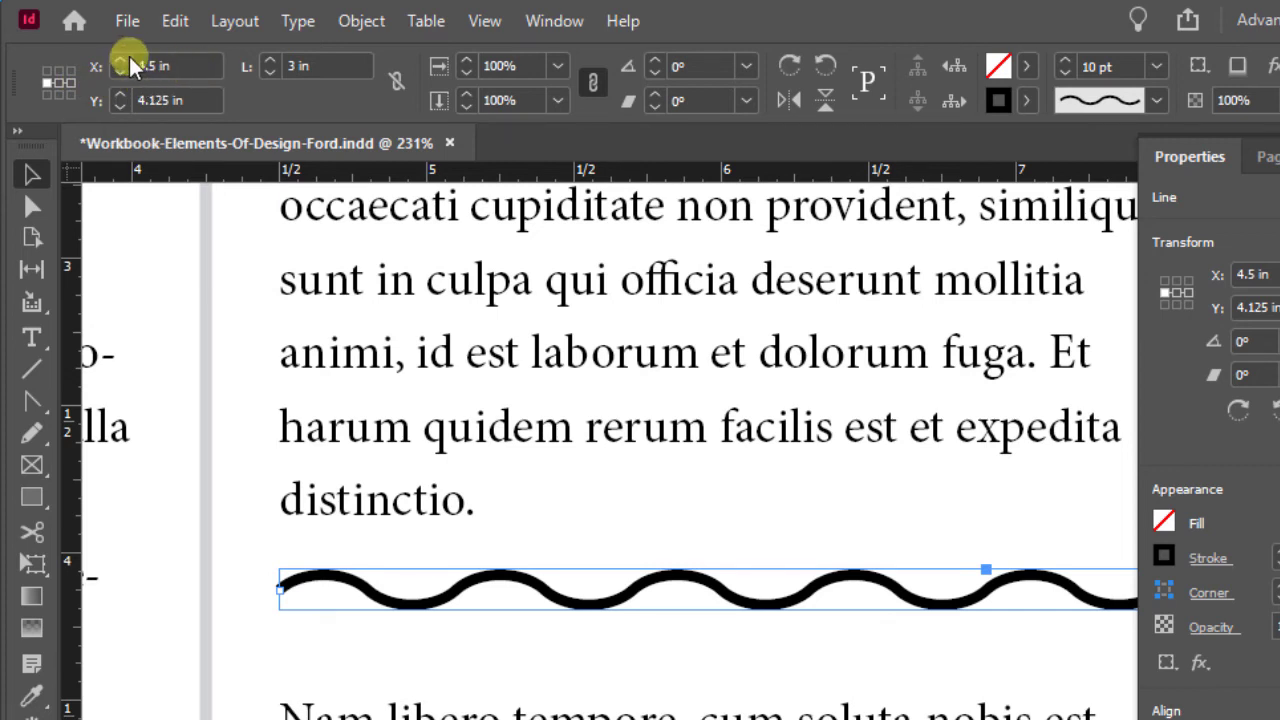
{"action": "left_click", "coordinate": [185, 70]}
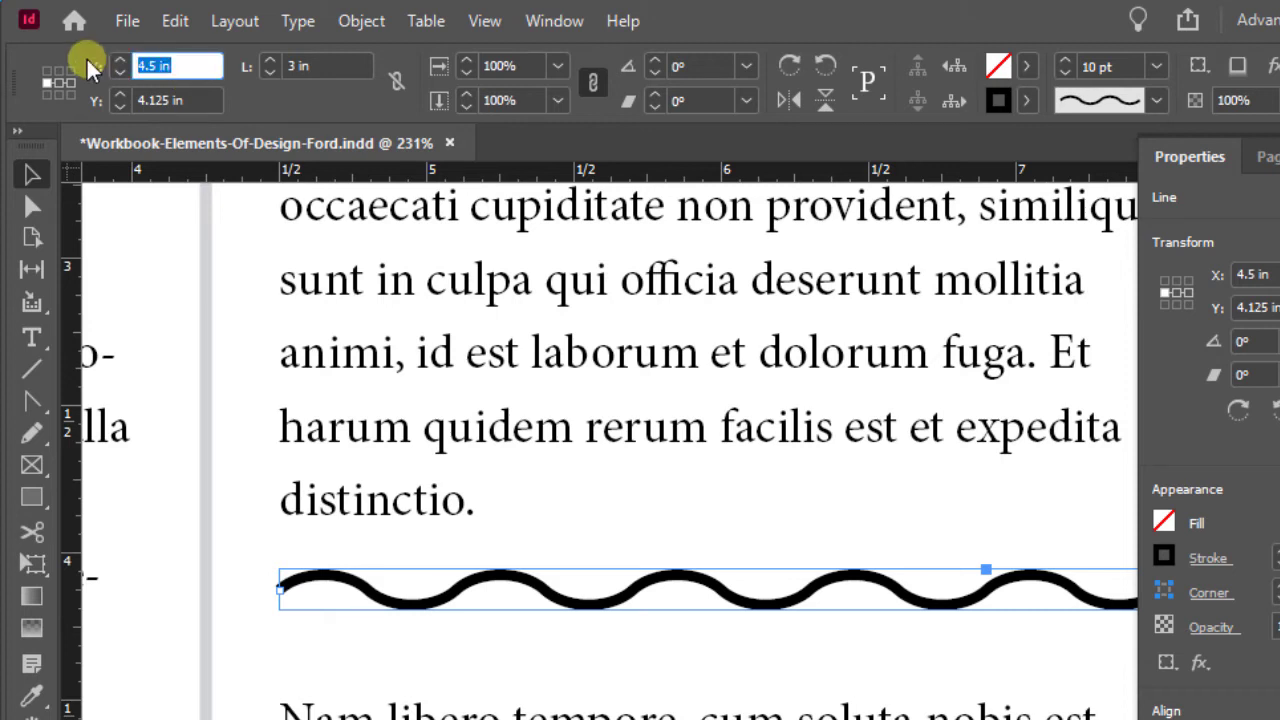
{"action": "type", "text": "4.5"}
{"action": "key", "text": "Return"}
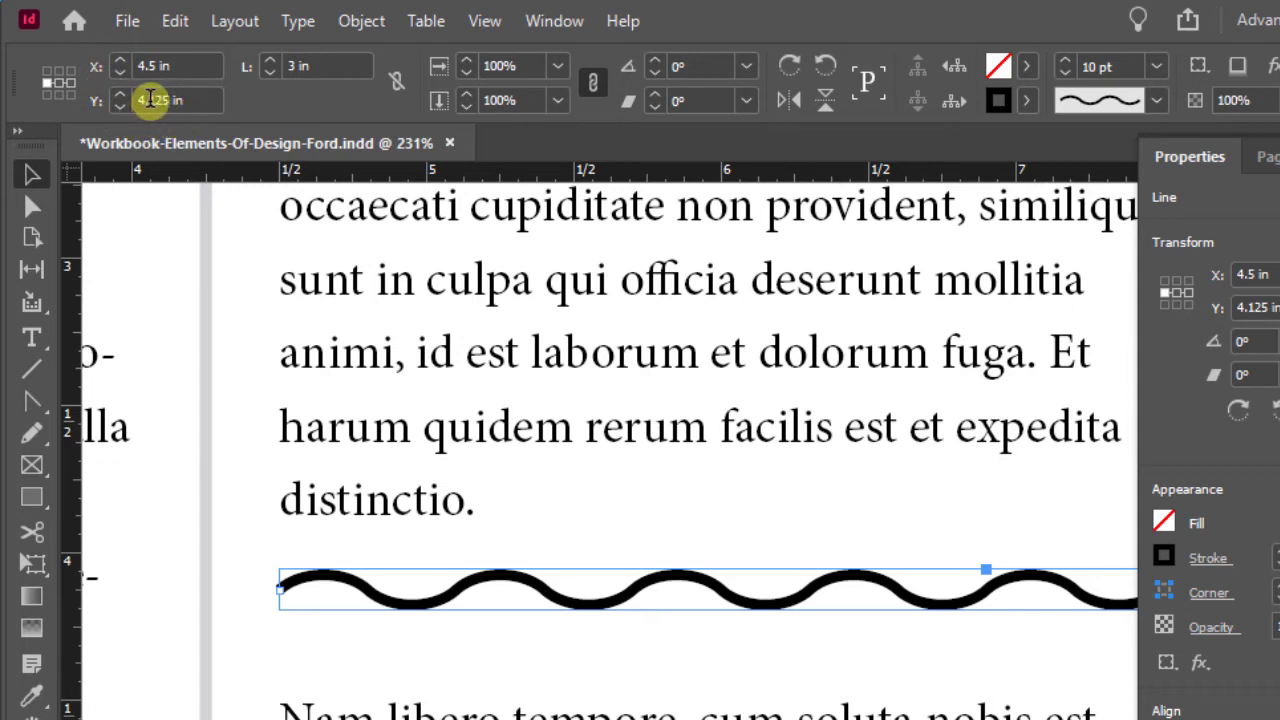
{"action": "left_click_drag", "start_coordinate": [148, 100], "coordinate": [257, 108]}
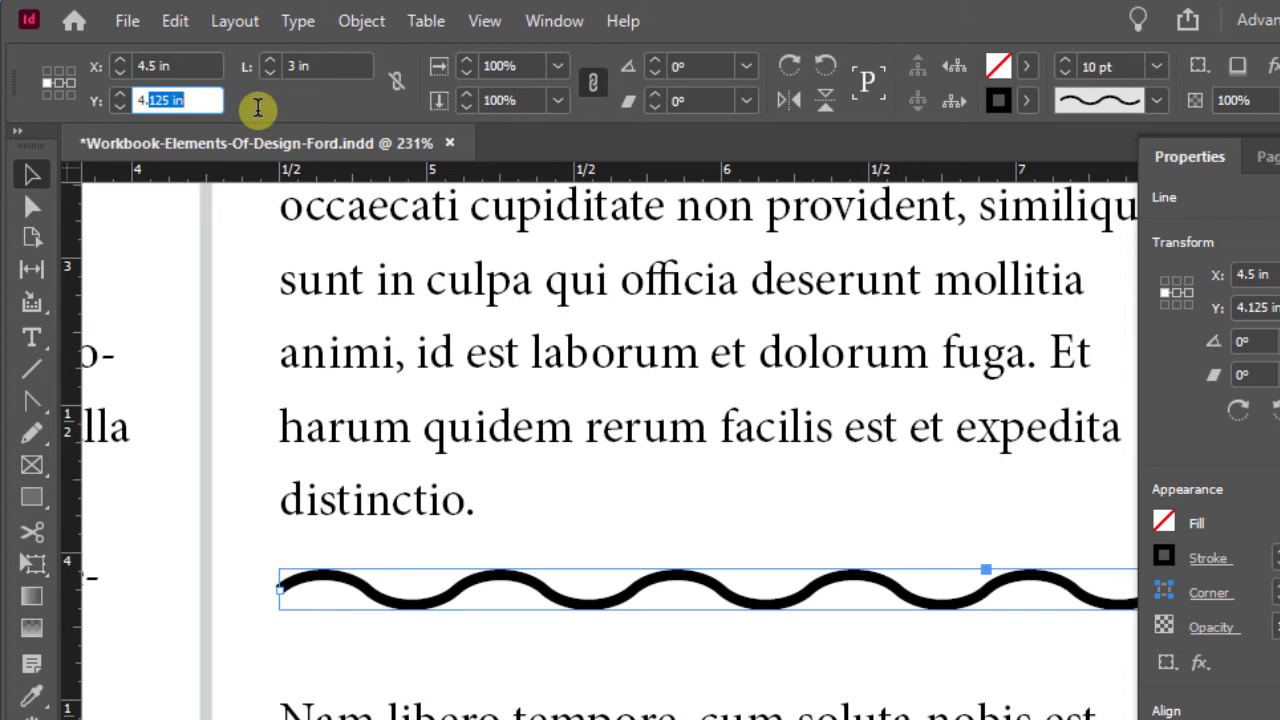
{"action": "type", "text": "1878"}
{"action": "key", "text": "Return"}
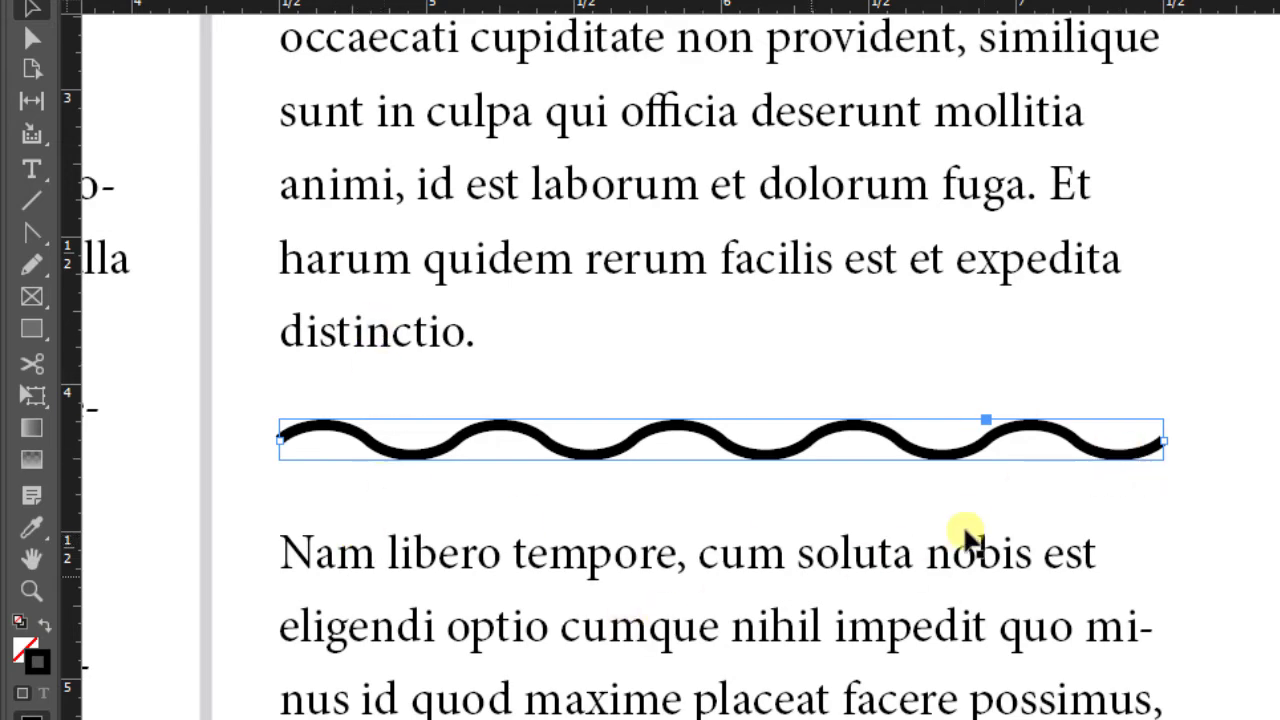
{"action": "key", "text": "ctrl+minus"}
{"action": "key", "text": "ctrl+minus"}
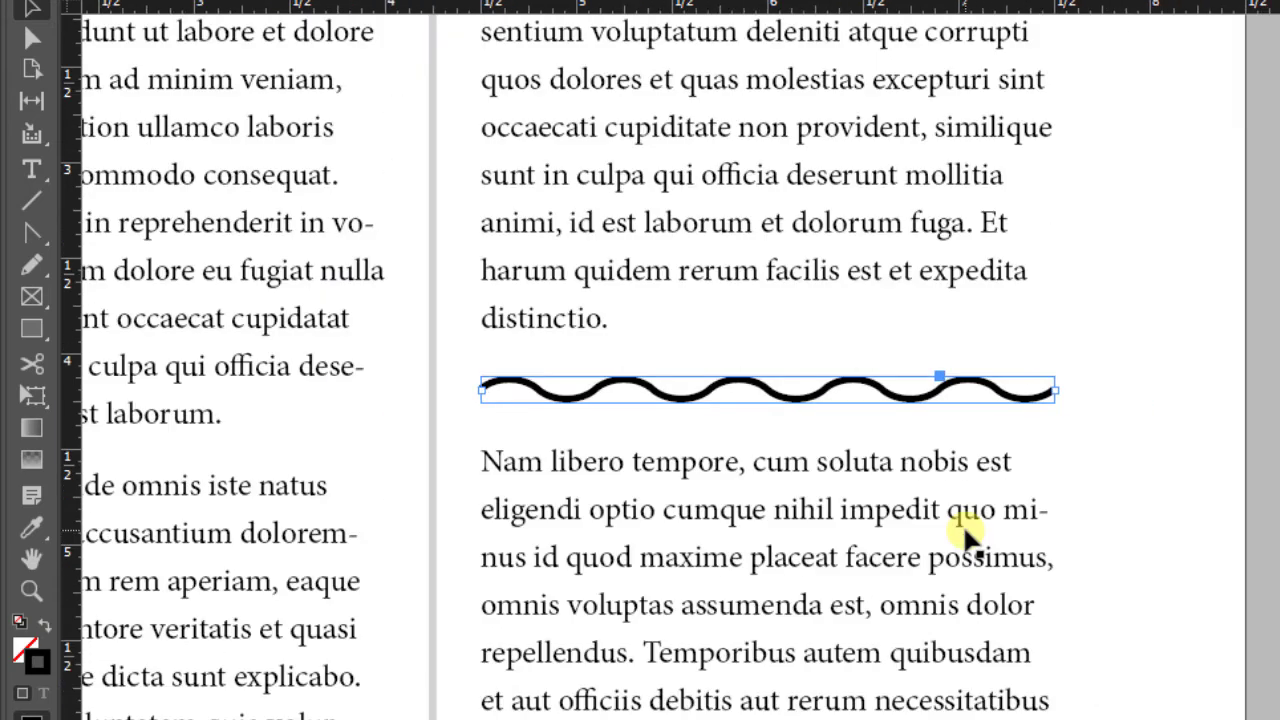
{"action": "key", "text": "ctrl+minus"}
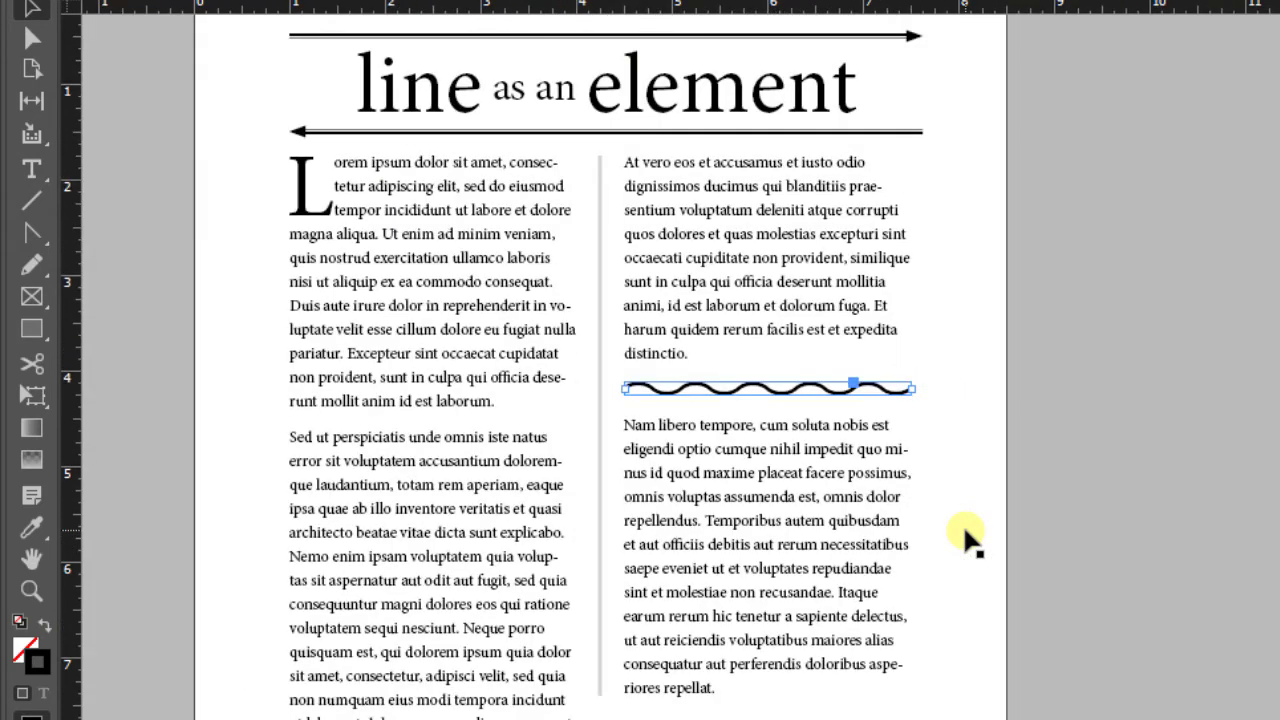
{"action": "left_click", "coordinate": [1065, 368]}
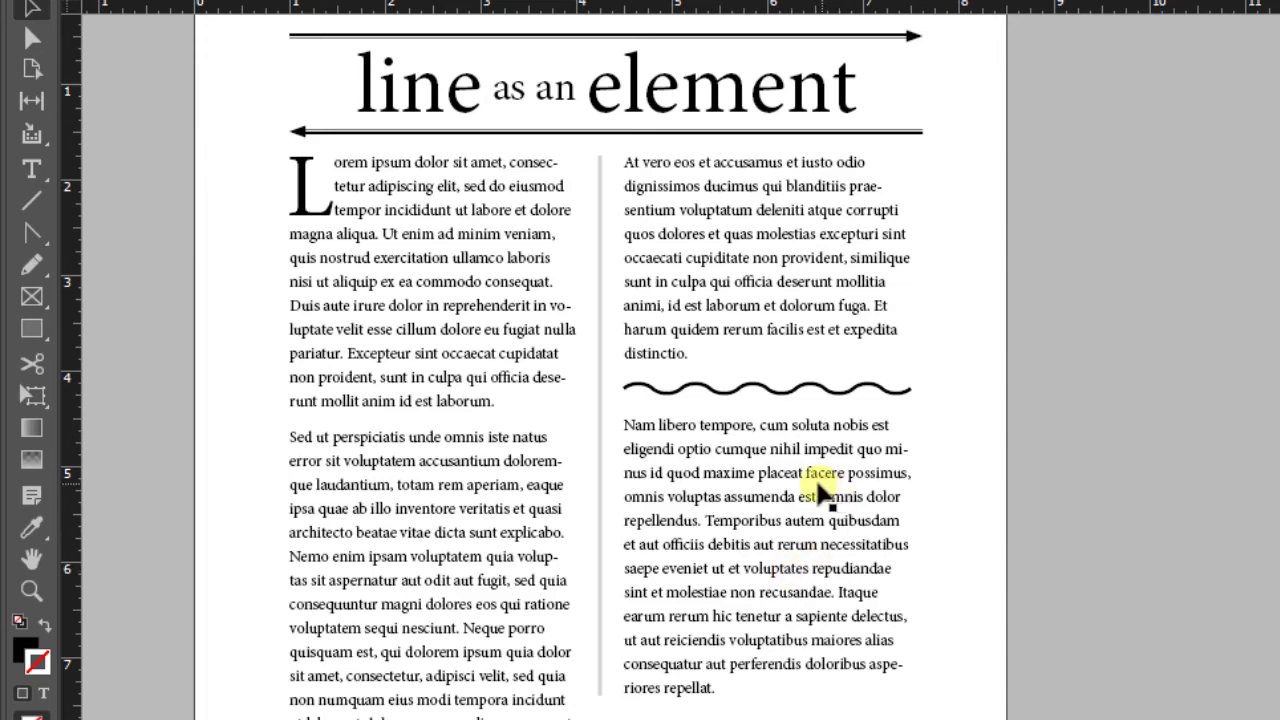
Give the gray "20% OFF NOW" box a 3 pt black stroke with the Dashed (3 and 2) type
{"action": "scroll", "coordinate": [824, 491], "scroll_direction": "down", "scroll_amount": 3}
{"action": "scroll", "coordinate": [818, 490], "scroll_direction": "down", "scroll_amount": 3}
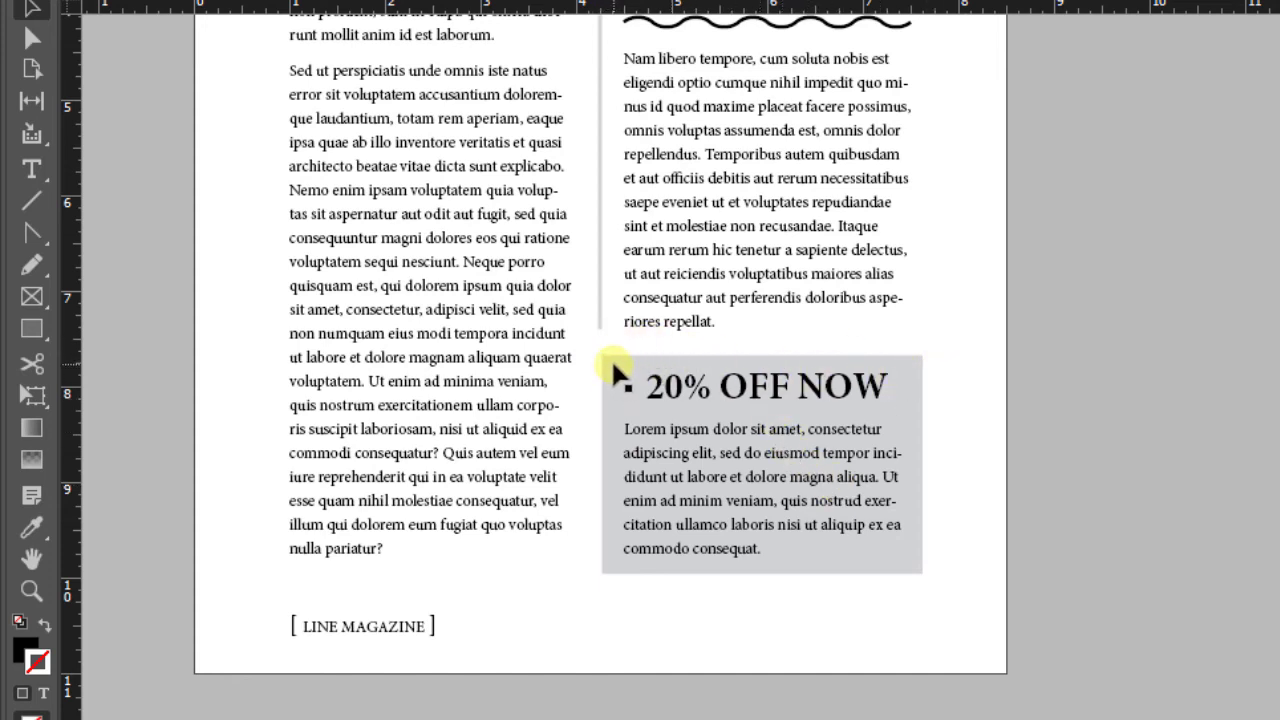
{"action": "left_click", "coordinate": [614, 367]}
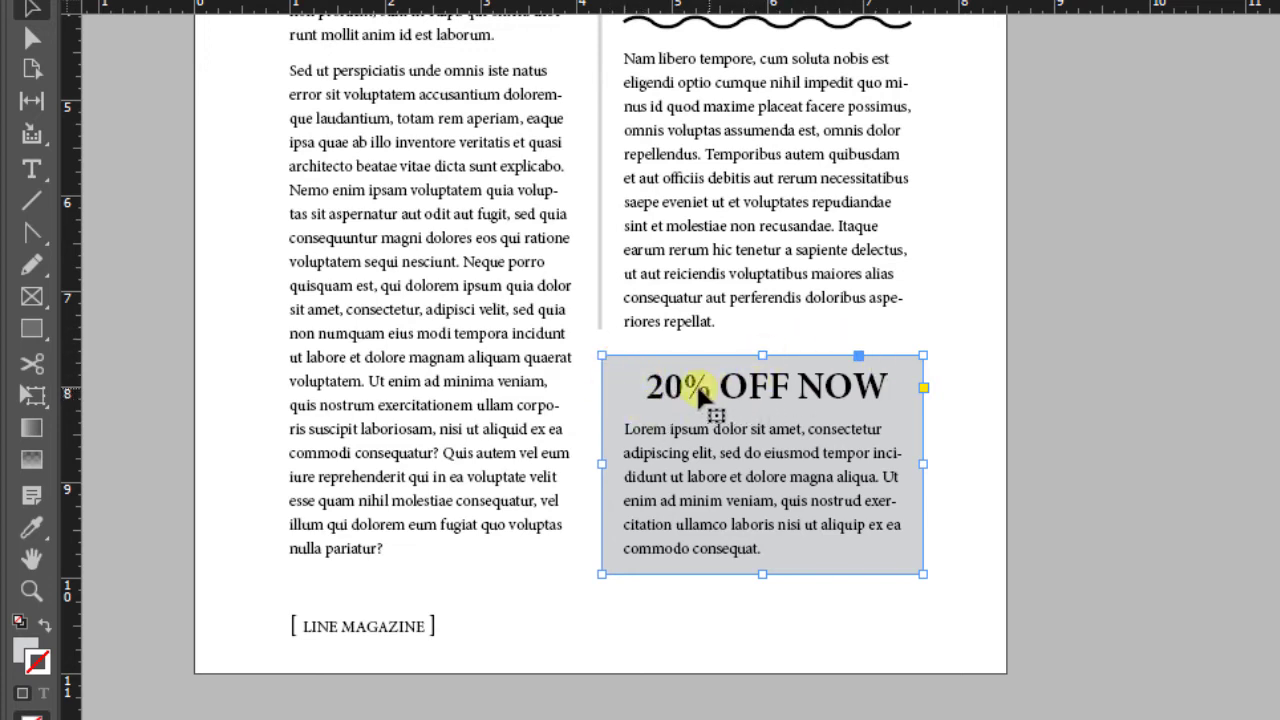
{"action": "left_click", "coordinate": [722, 288]}
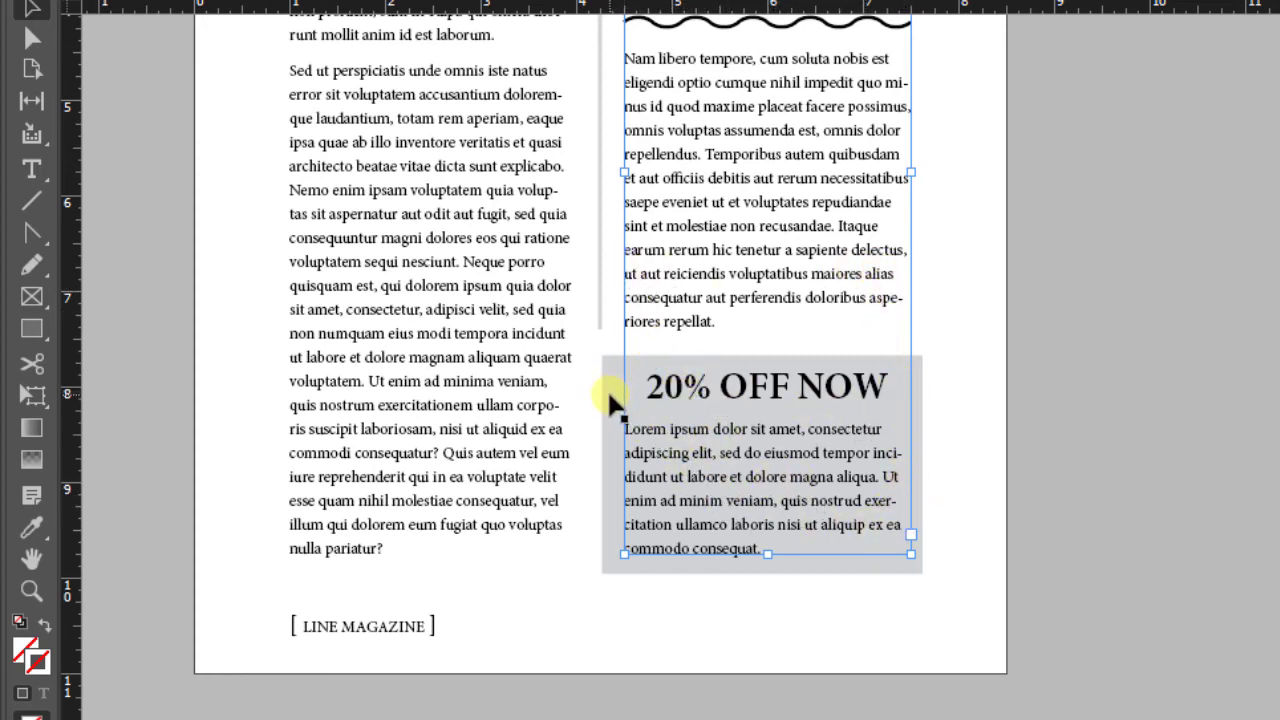
{"action": "left_click", "coordinate": [611, 467]}
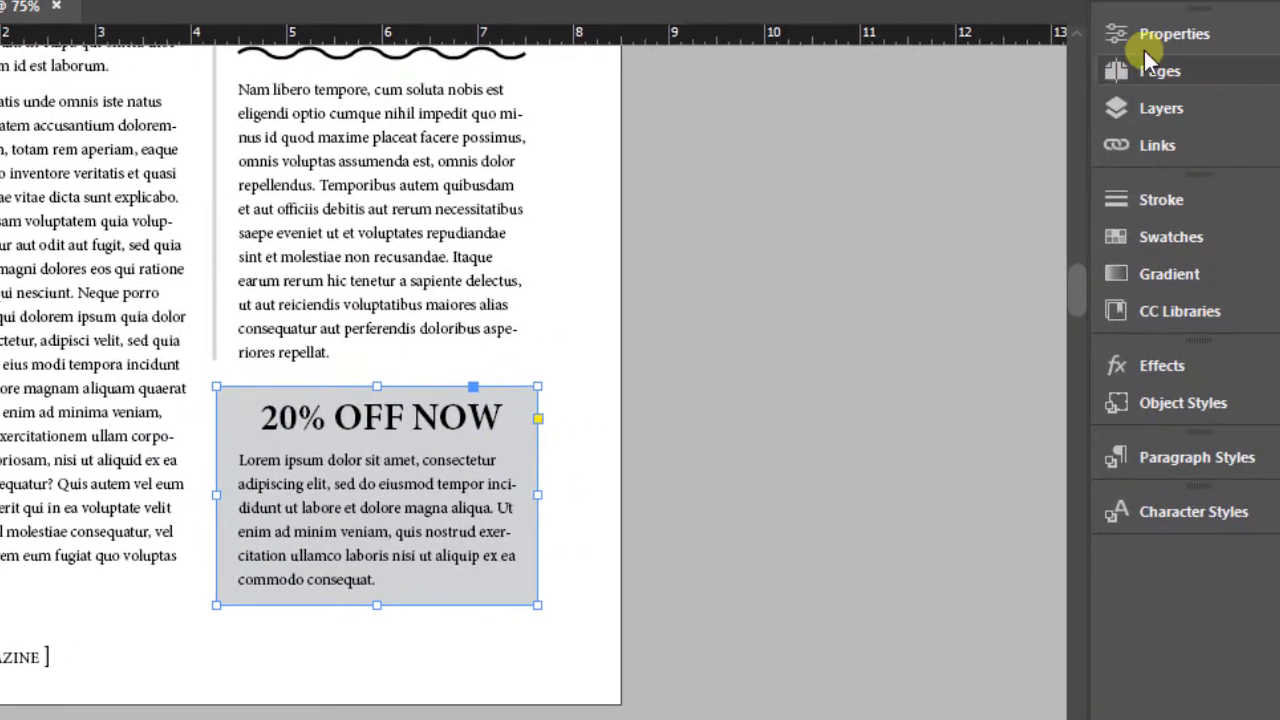
{"action": "left_click", "coordinate": [1140, 37]}
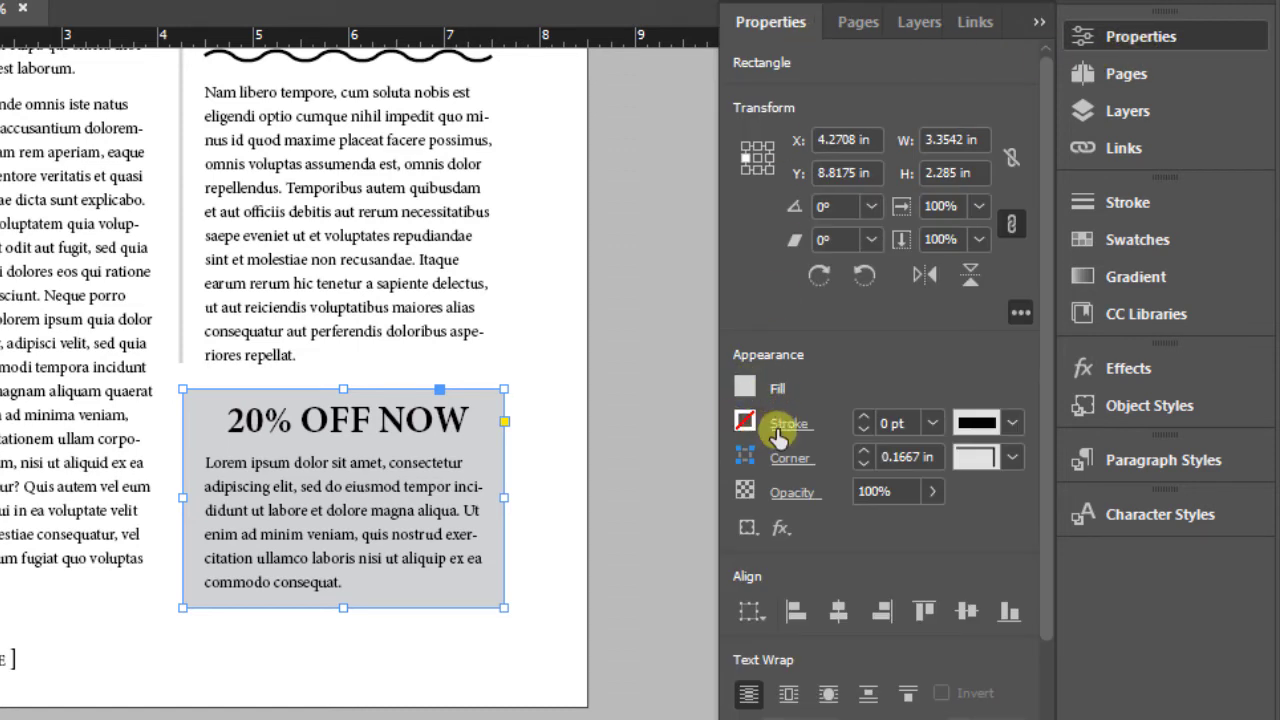
{"action": "double_click", "coordinate": [884, 422]}
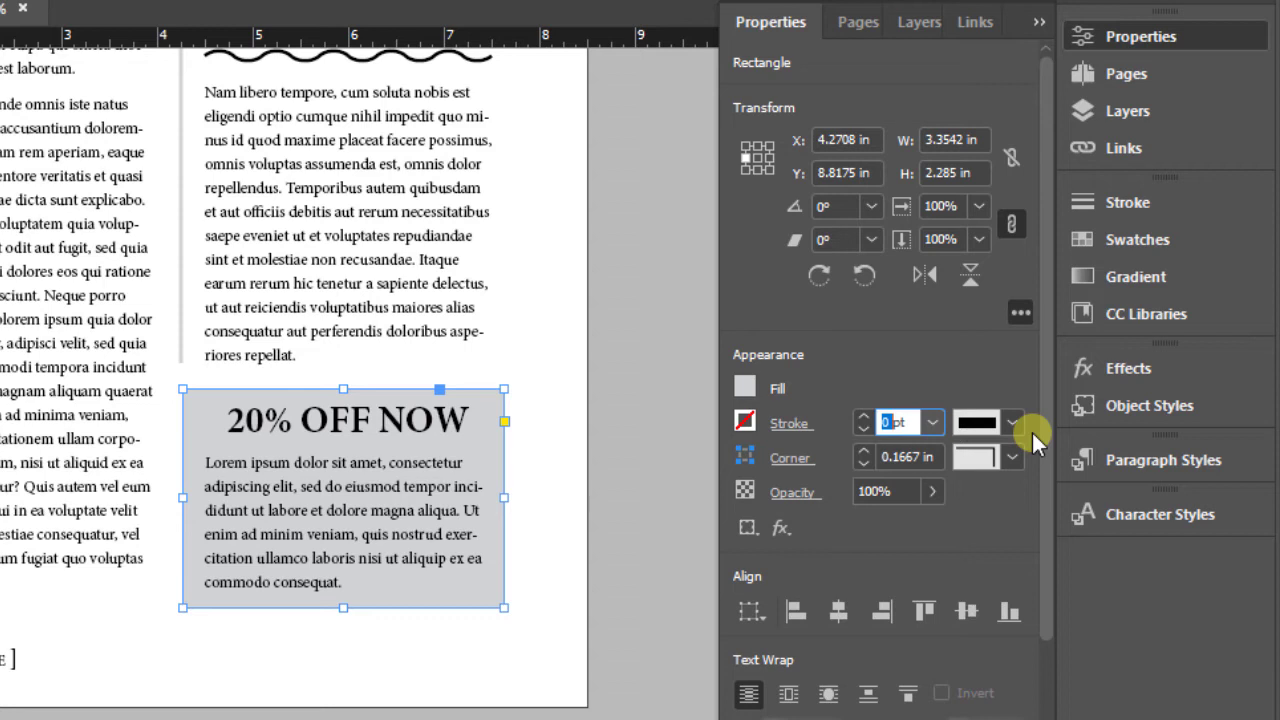
{"action": "type", "text": "3"}
{"action": "key", "text": "Return"}
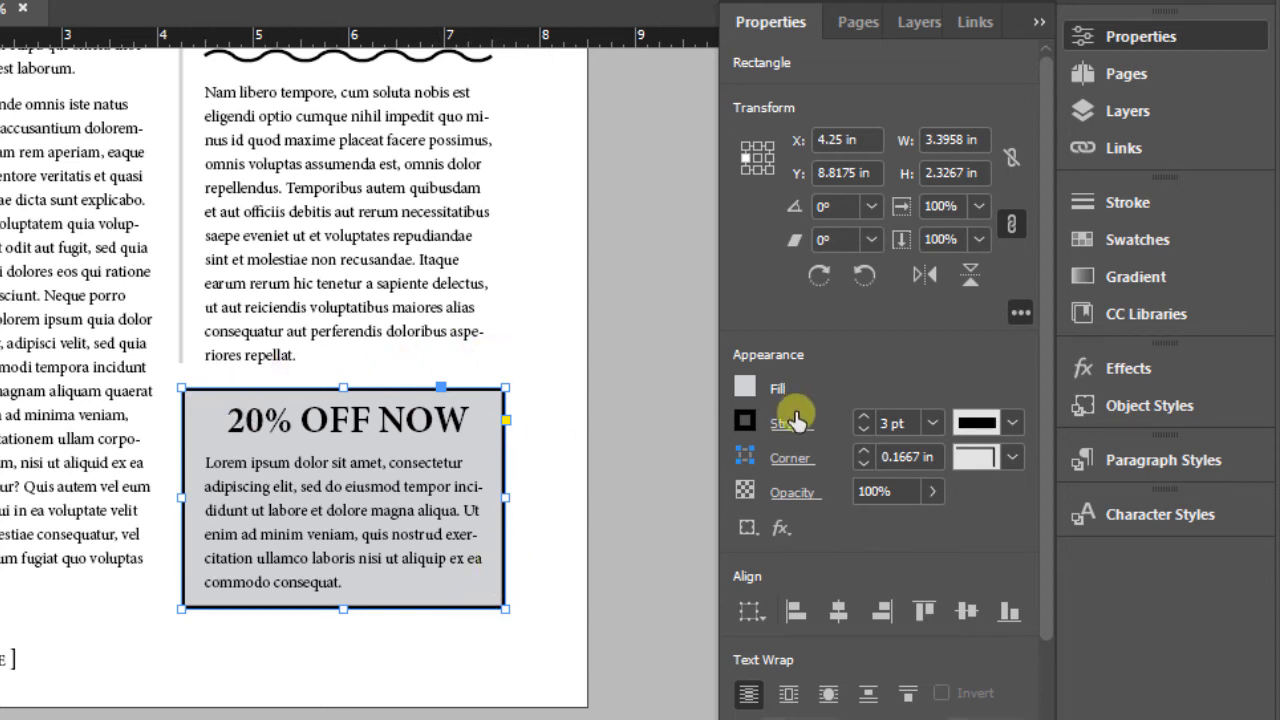
{"action": "left_click", "coordinate": [1015, 423]}
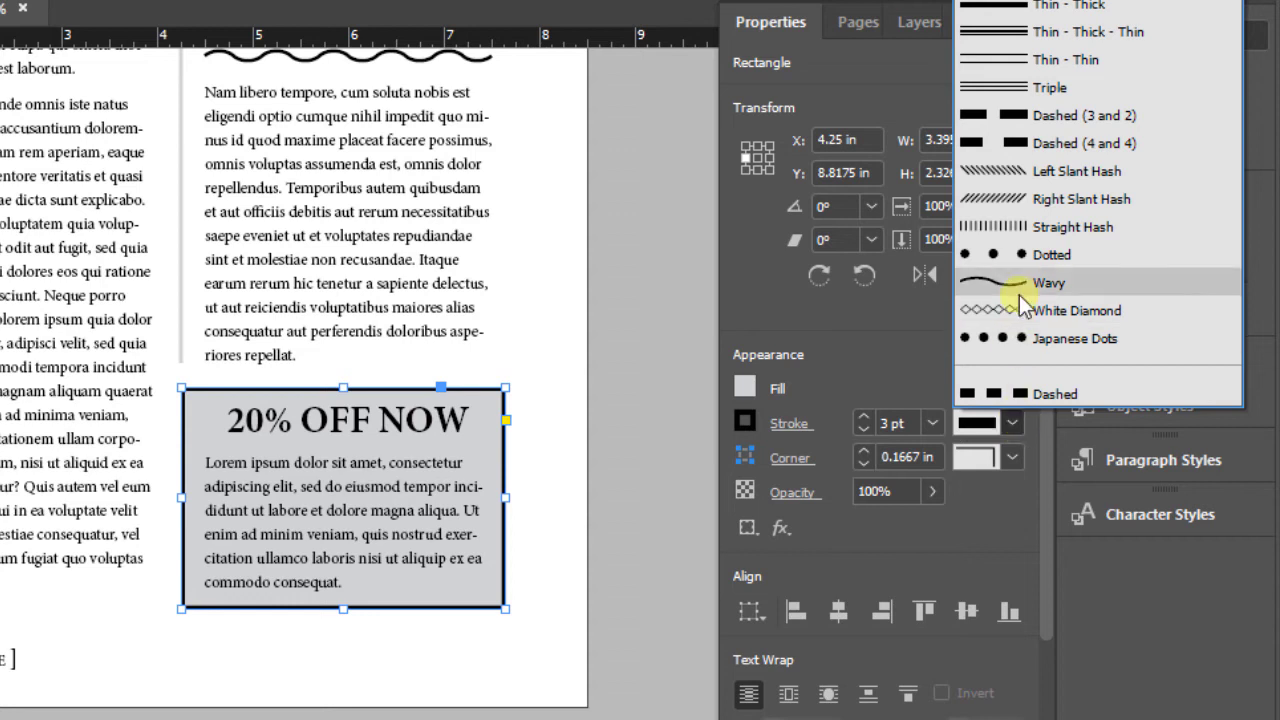
{"action": "left_click", "coordinate": [1042, 118]}
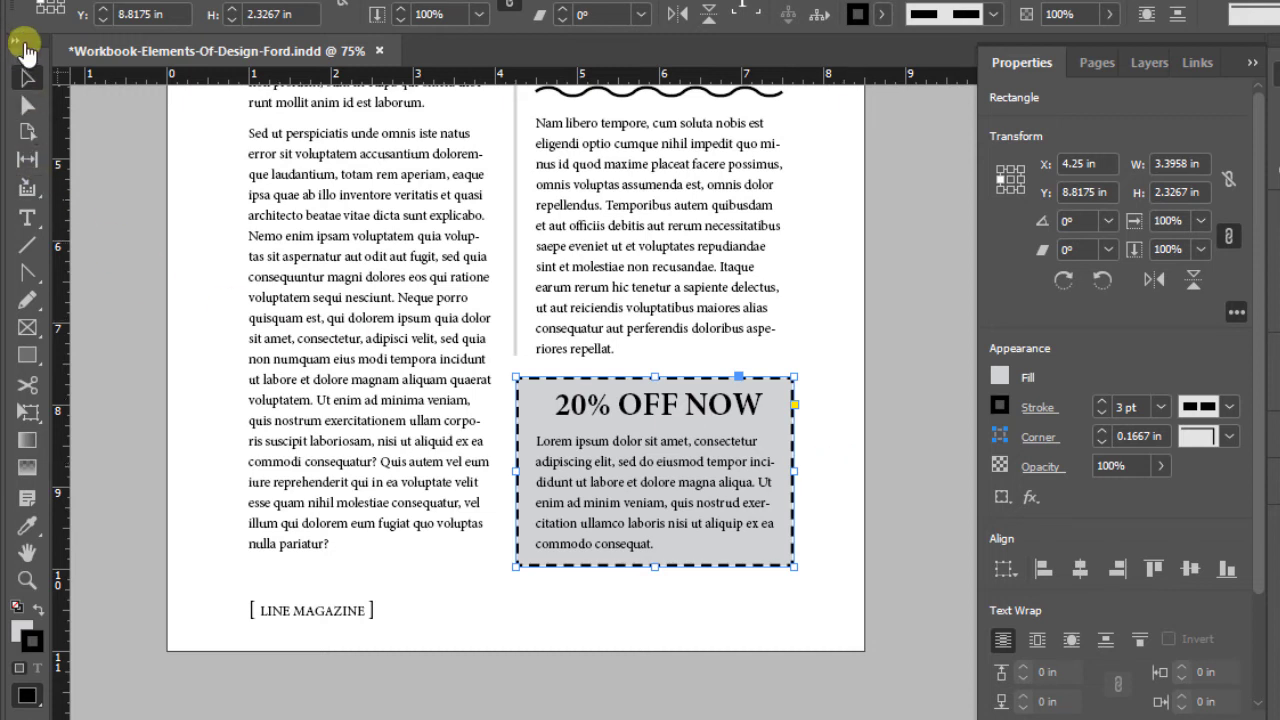
In Normal screen mode, draw a straight horizontal line about 4.9 in long from beneath the gray box's right edge toward the LINE MAGAZINE footer
{"action": "left_click", "coordinate": [27, 253]}
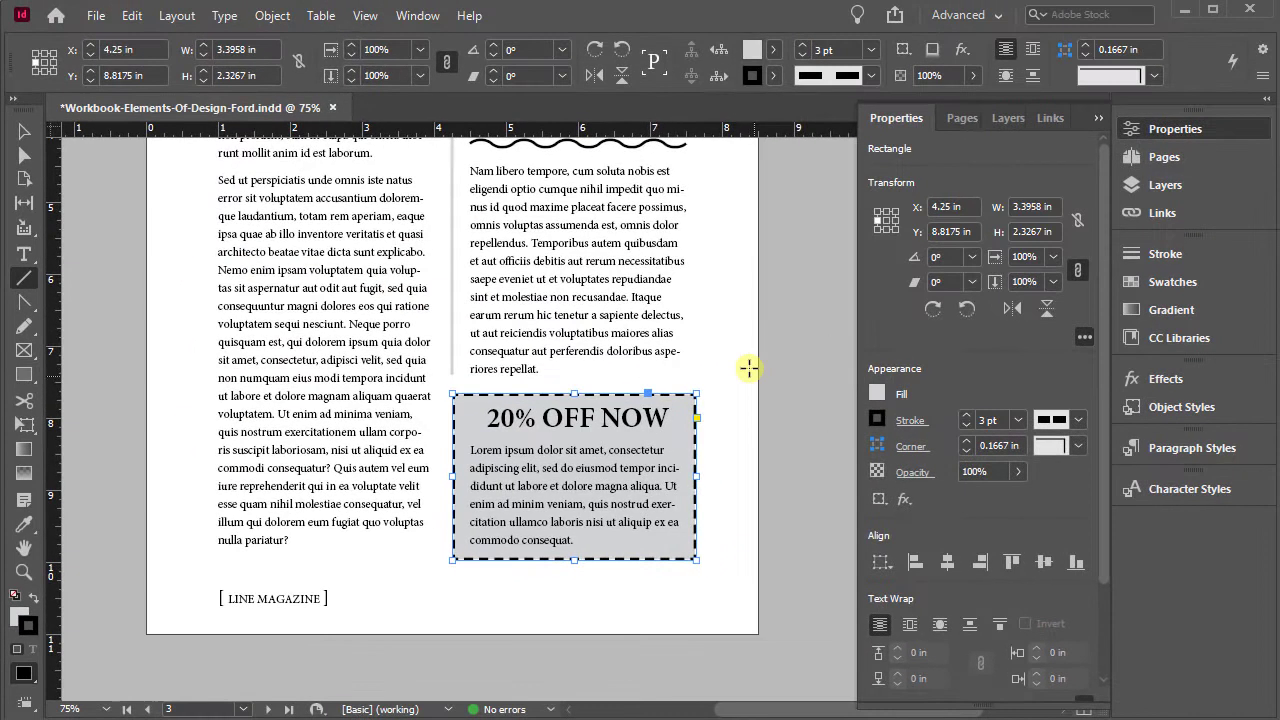
{"action": "left_click", "coordinate": [366, 16]}
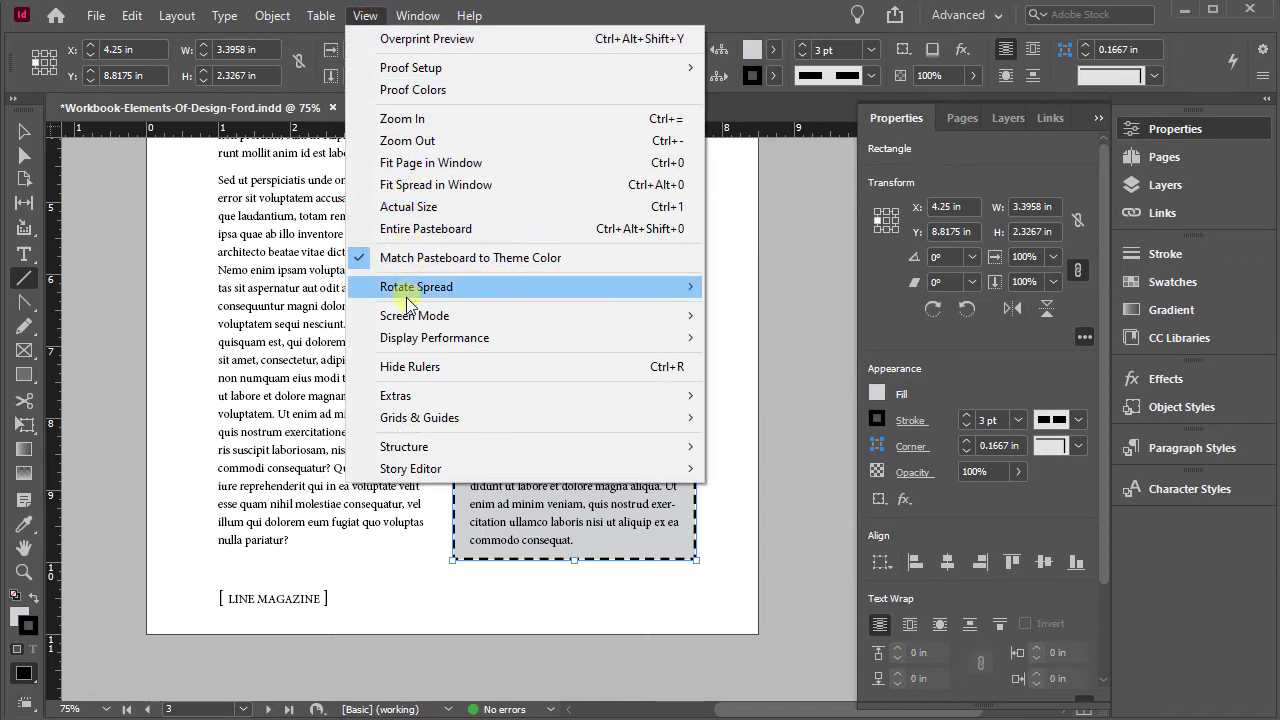
{"action": "mouse_move", "coordinate": [646, 318]}
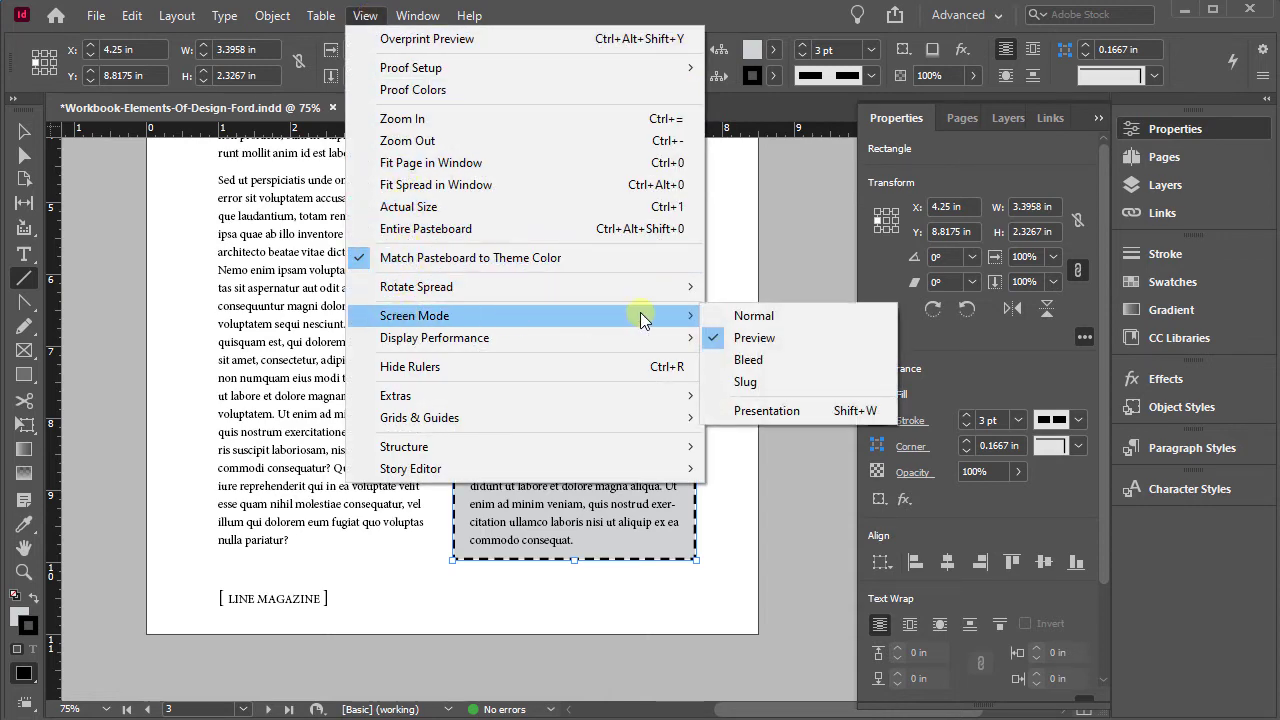
{"action": "left_click", "coordinate": [754, 316]}
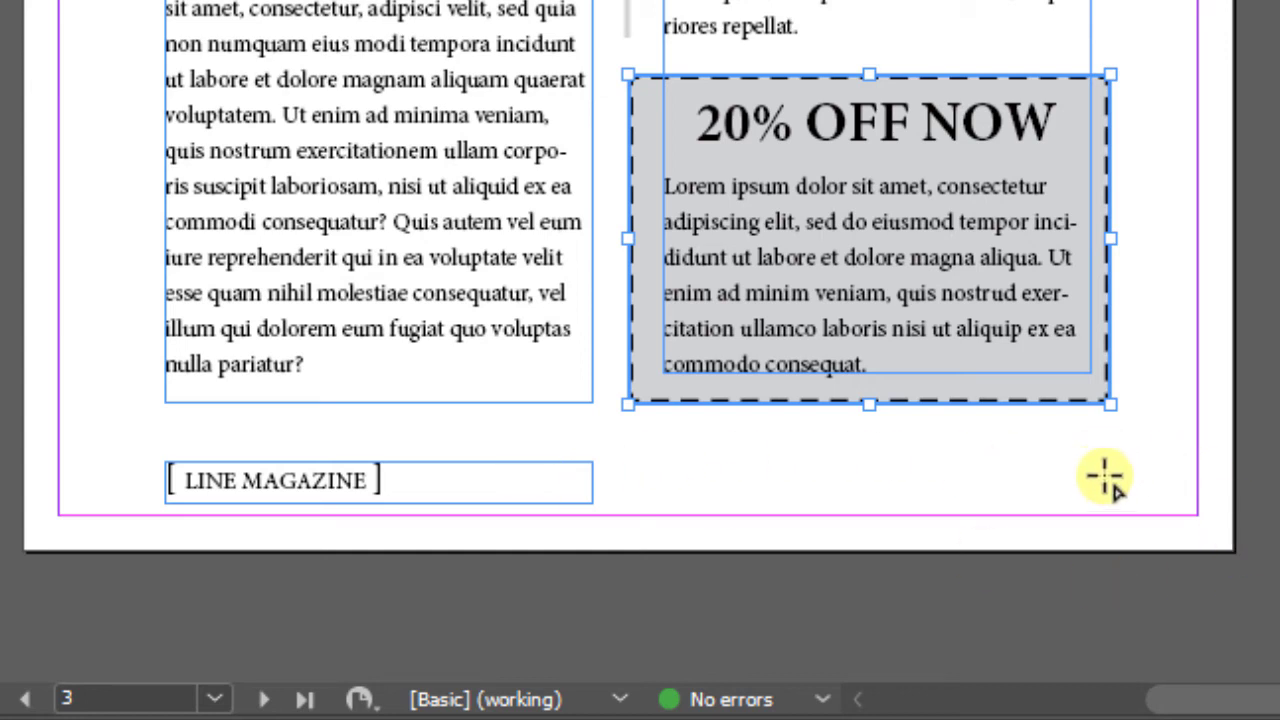
{"action": "mouse_move", "coordinate": [1105, 478]}
{"action": "left_mouse_down"}
{"action": "mouse_move", "coordinate": [606, 471]}
{"action": "mouse_move", "coordinate": [560, 451]}
{"action": "mouse_move", "coordinate": [420, 486]}
{"action": "mouse_move", "coordinate": [423, 503]}
{"action": "left_mouse_up"}
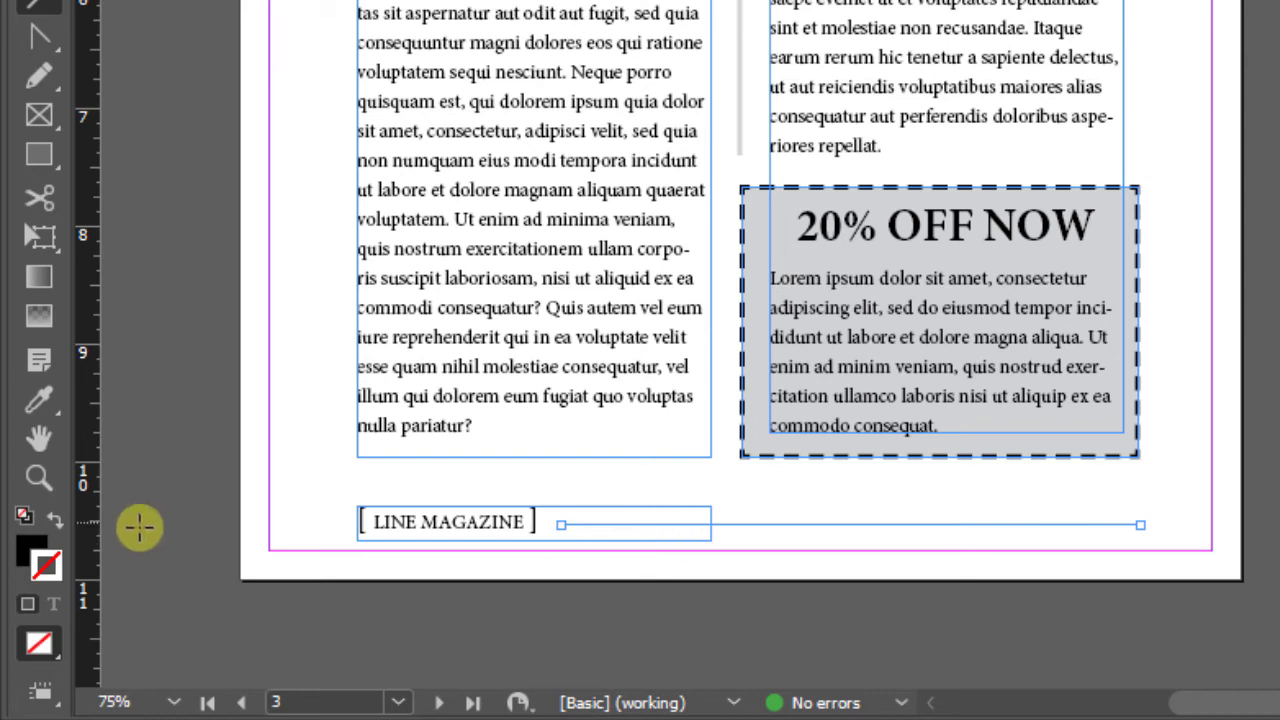
Swap the fill and stroke of the new footer line to give it a black stroke
{"action": "left_click", "coordinate": [55, 518]}
{"action": "left_click", "coordinate": [28, 550]}
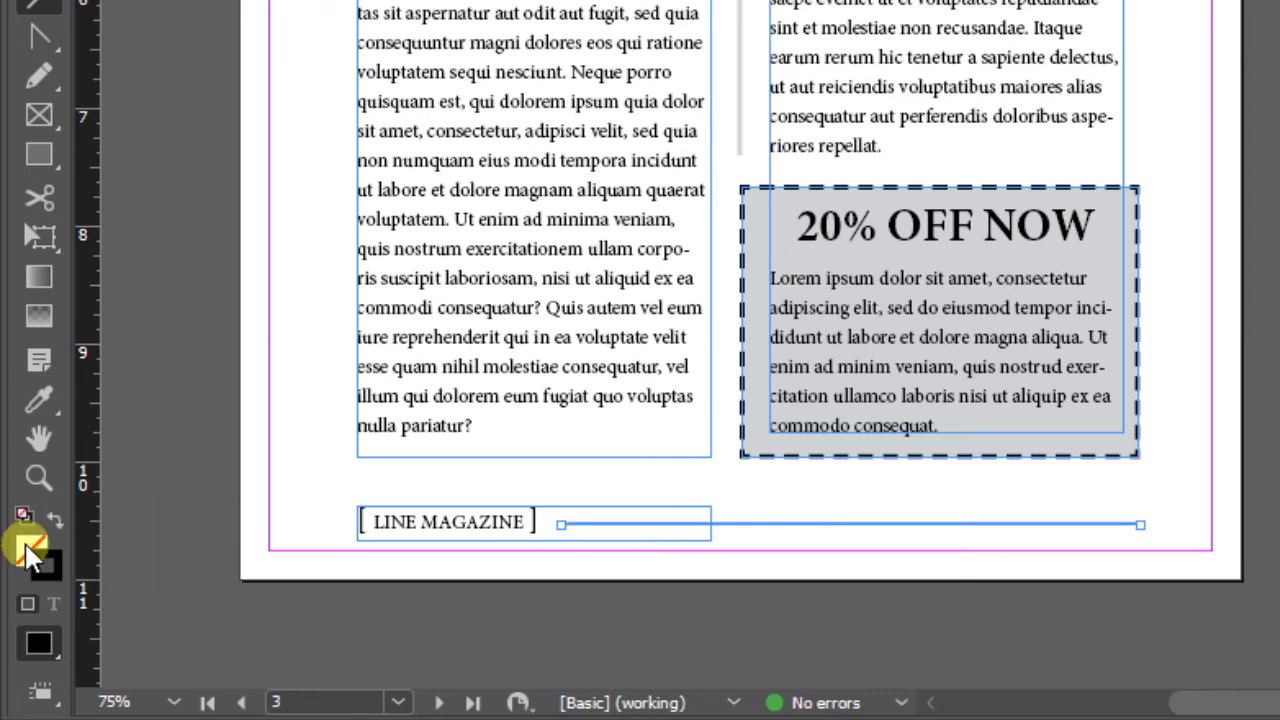
{"action": "left_click", "coordinate": [50, 565]}
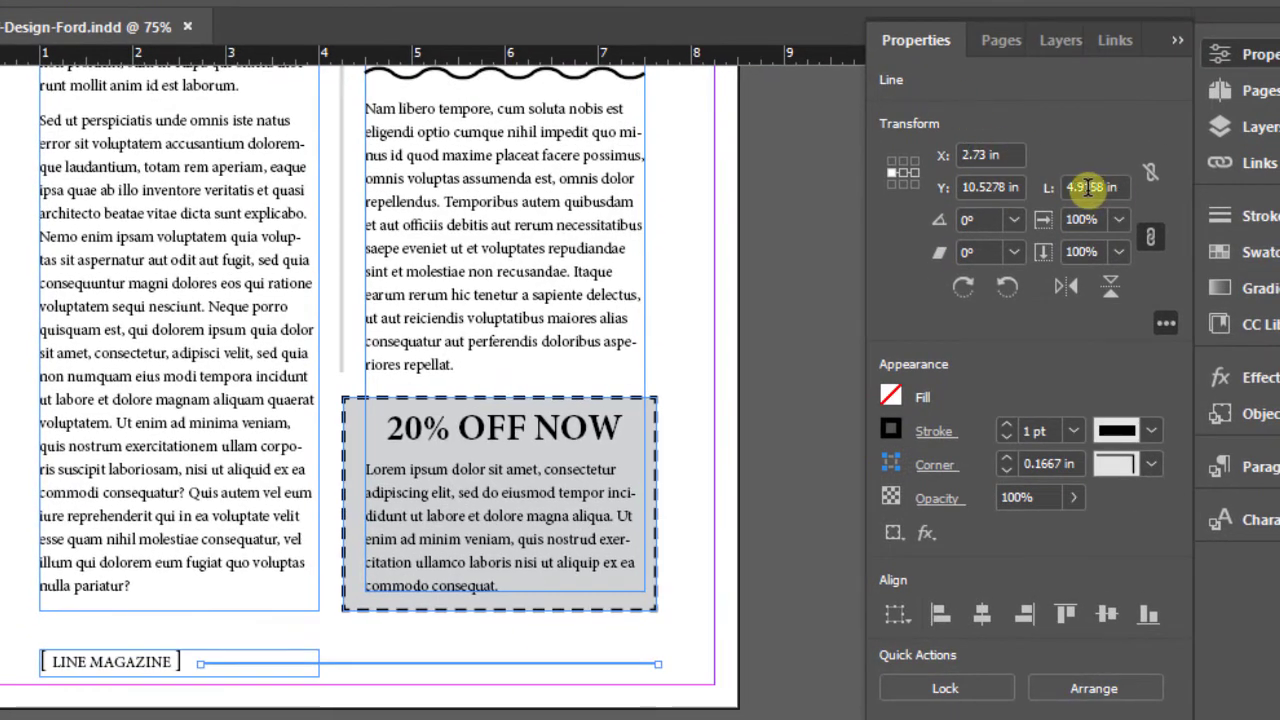
Set the footer line's length to 5.0567 in
{"action": "triple_click", "coordinate": [1090, 187]}
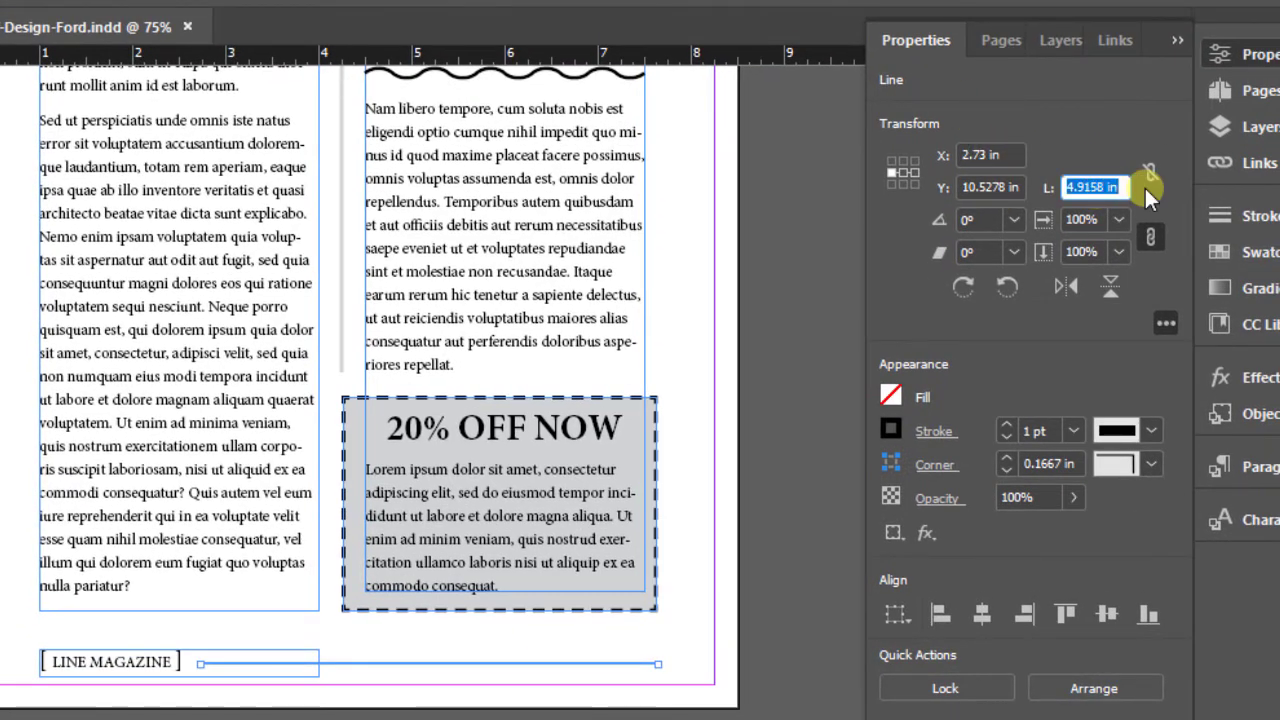
{"action": "type", "text": "5.0567"}
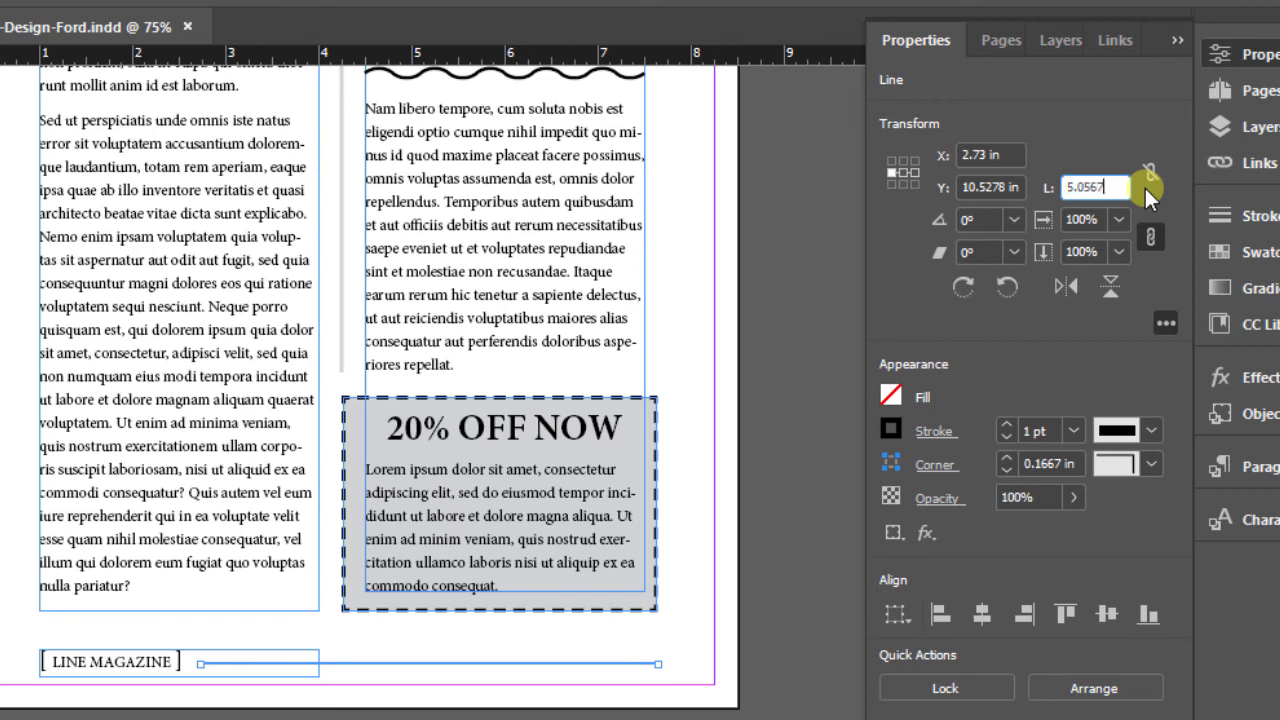
{"action": "key", "text": "Return"}
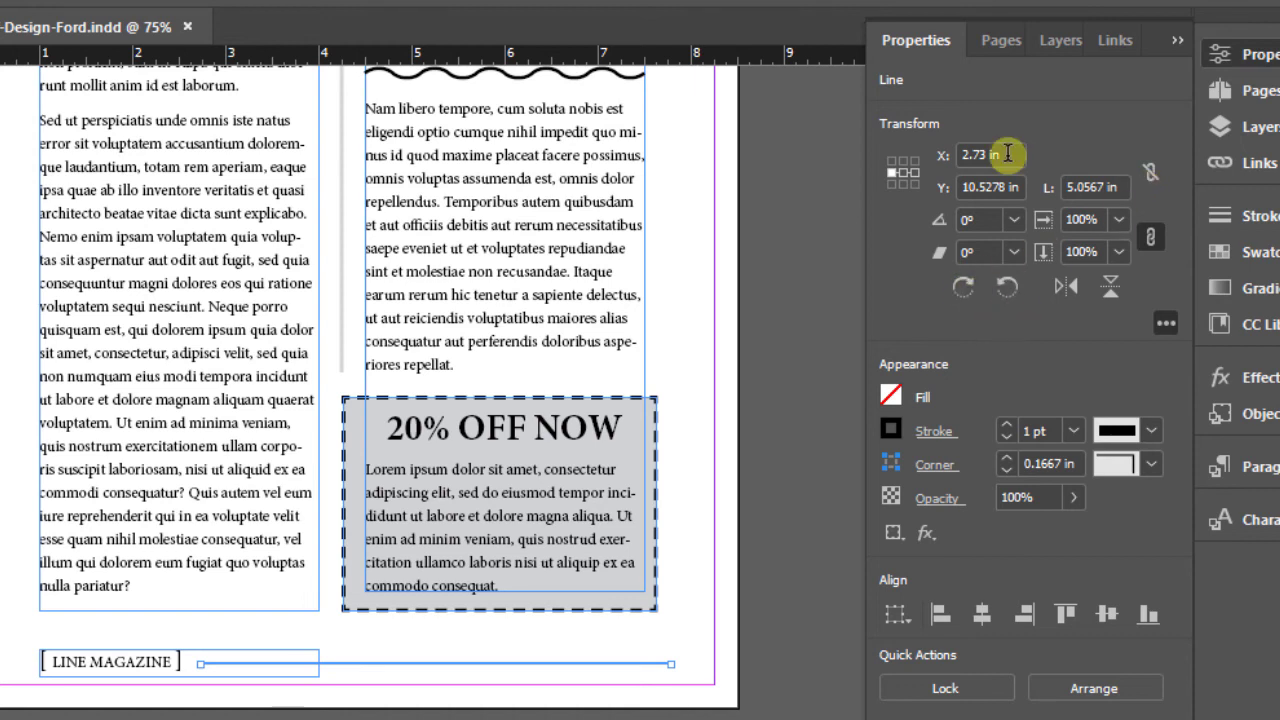
Position the footer line by its right-center reference point at X 7.6667 in and Y 10.5 in
{"action": "left_click", "coordinate": [916, 171]}
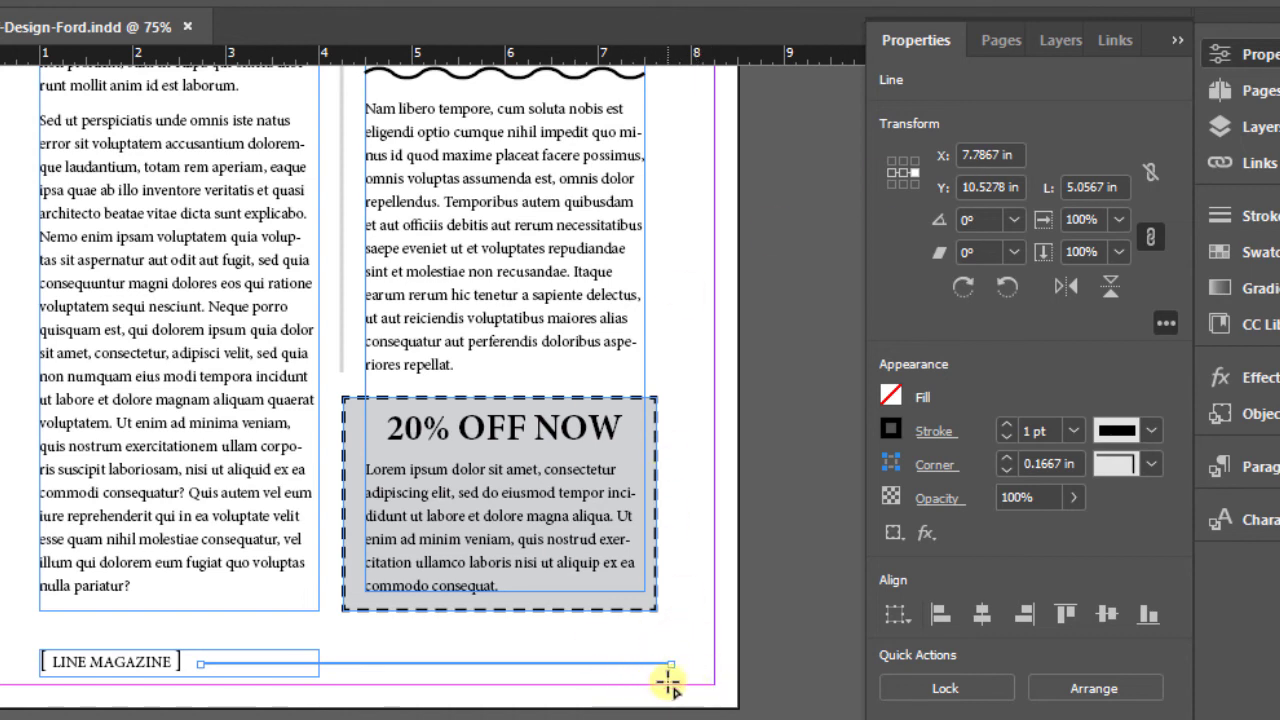
{"action": "left_click_drag", "start_coordinate": [1020, 157], "coordinate": [890, 148]}
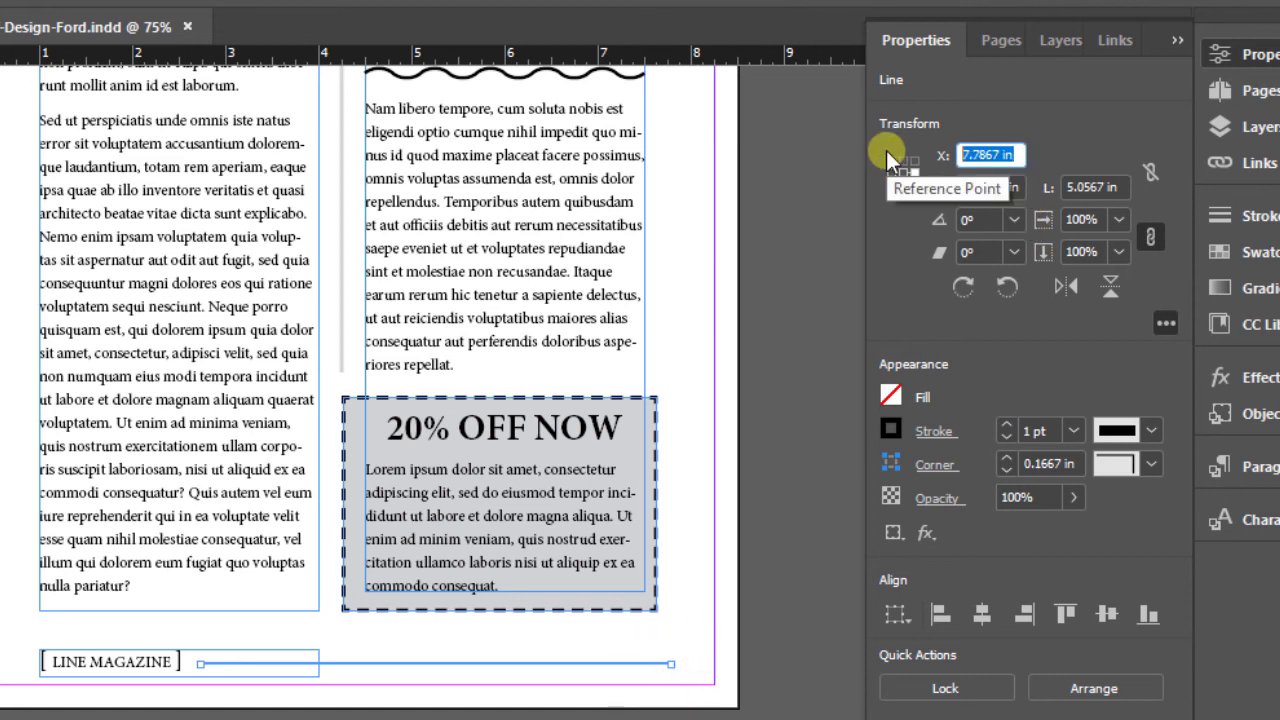
{"action": "type", "text": "7.667"}
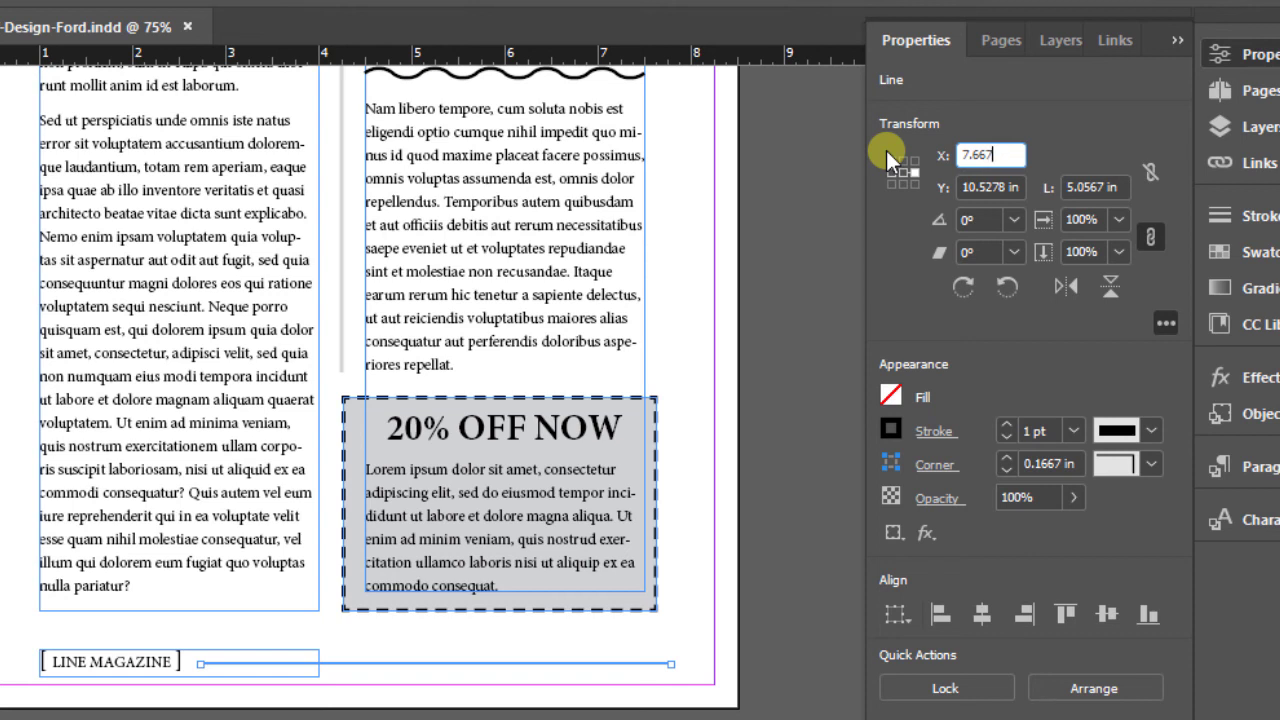
{"action": "key", "text": "BackSpace"}
{"action": "type", "text": "67"}
{"action": "key", "text": "Return"}
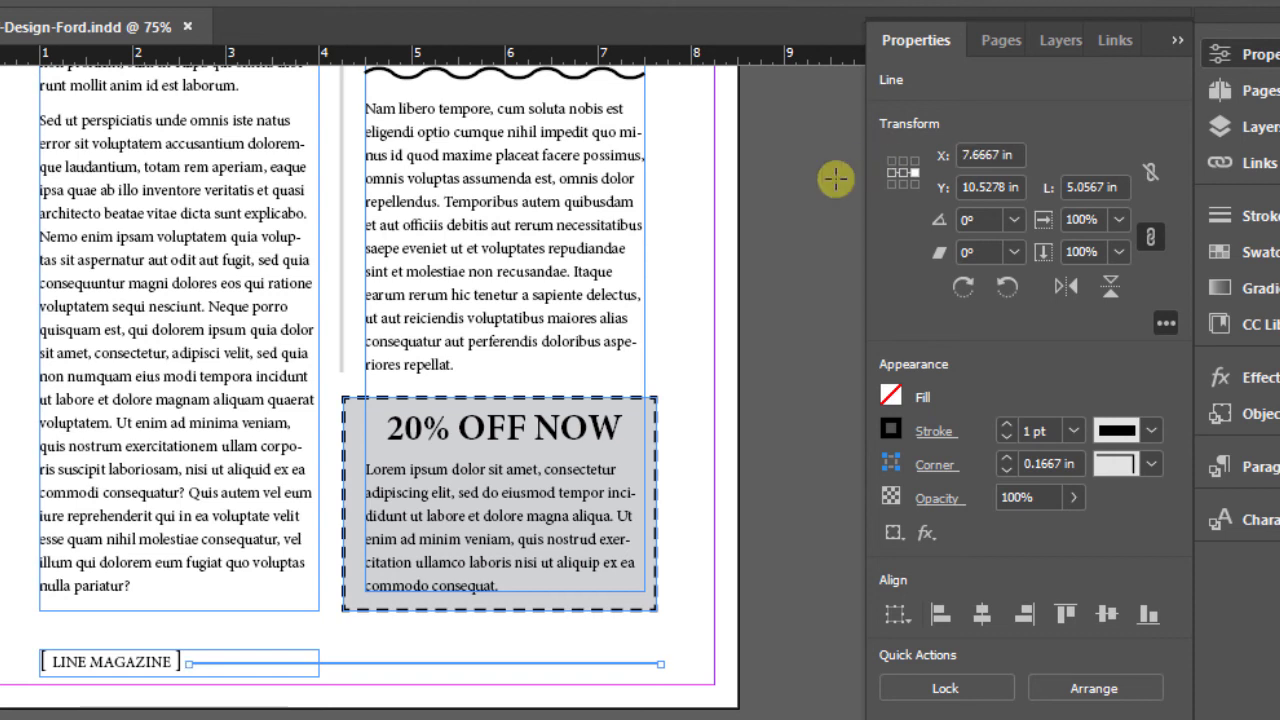
{"action": "left_click_drag", "start_coordinate": [1023, 190], "coordinate": [934, 183]}
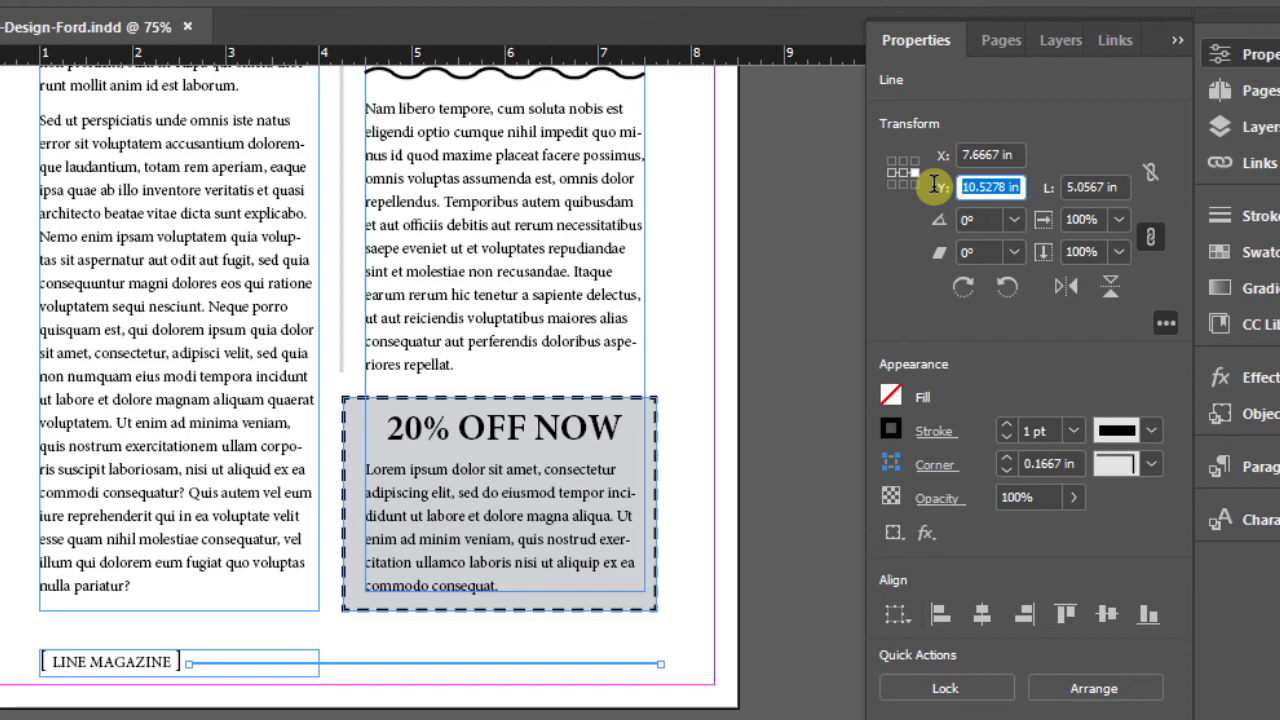
{"action": "type", "text": "10.5"}
{"action": "key", "text": "Return"}
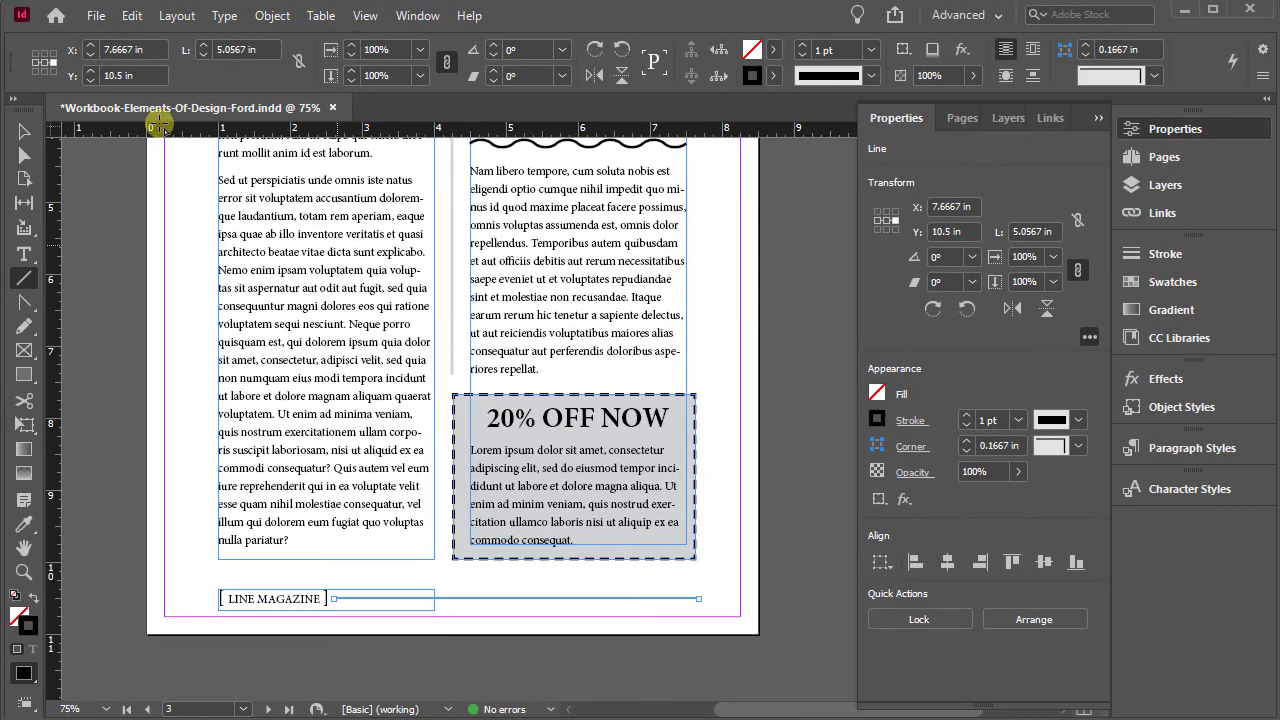
Deselect the footer line and switch the screen mode back to Preview
{"action": "left_click", "coordinate": [22, 134]}
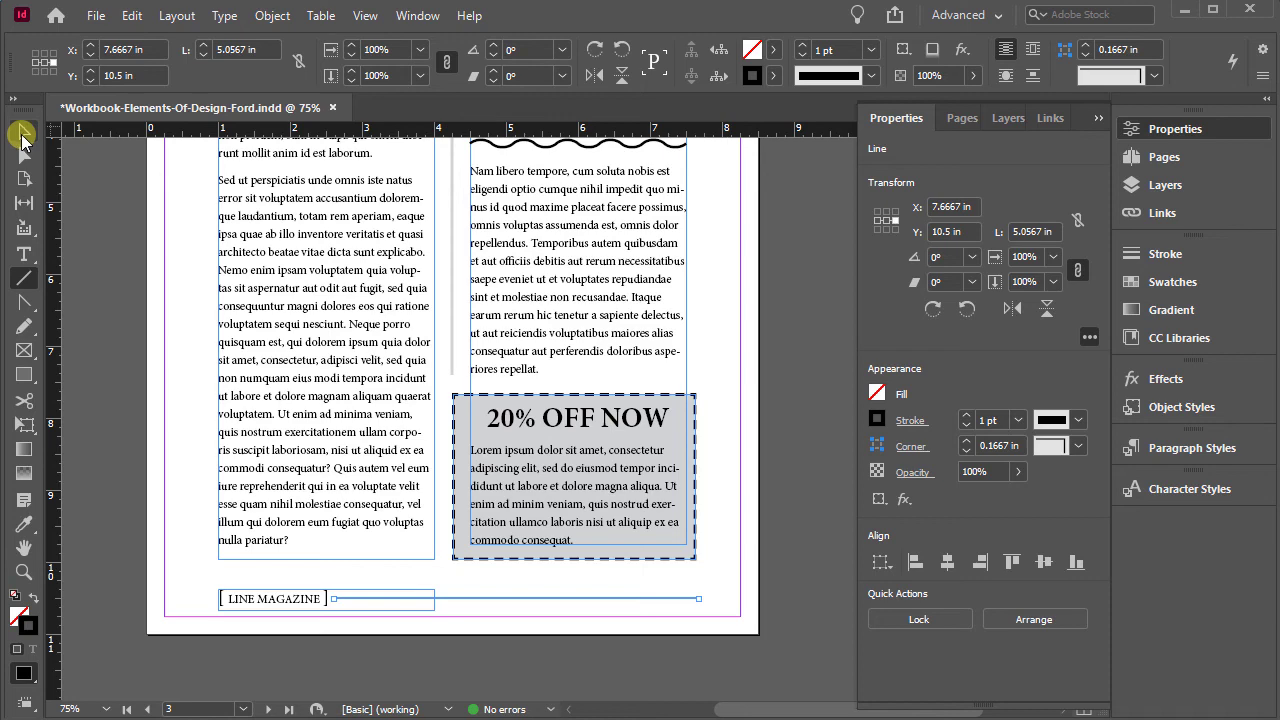
{"action": "left_click", "coordinate": [116, 225]}
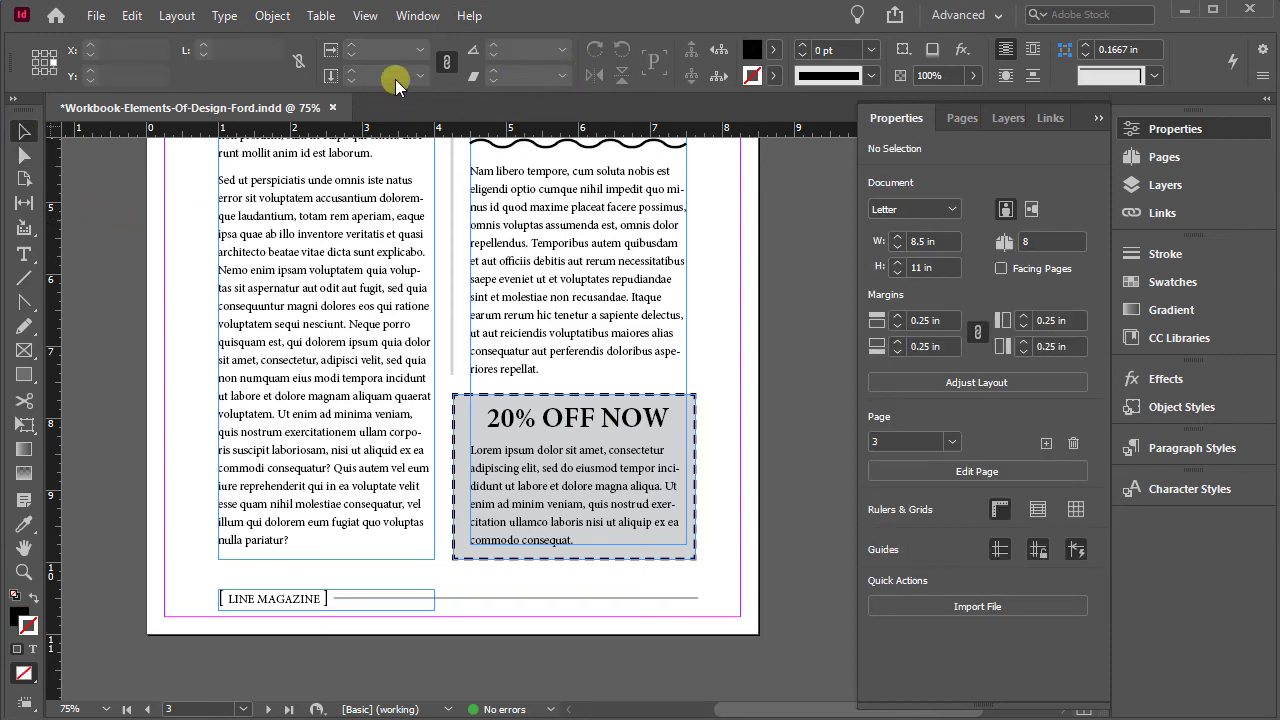
{"action": "left_click", "coordinate": [365, 17]}
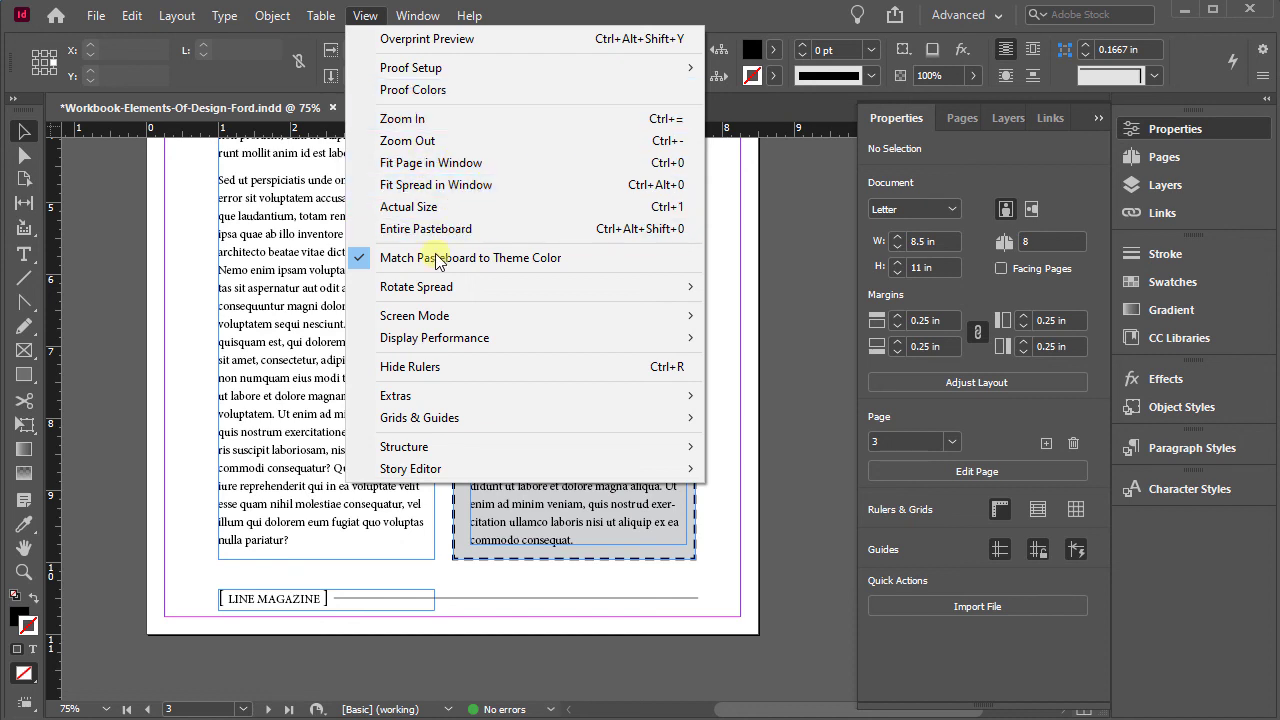
{"action": "mouse_move", "coordinate": [530, 316]}
{"action": "left_click", "coordinate": [814, 340]}
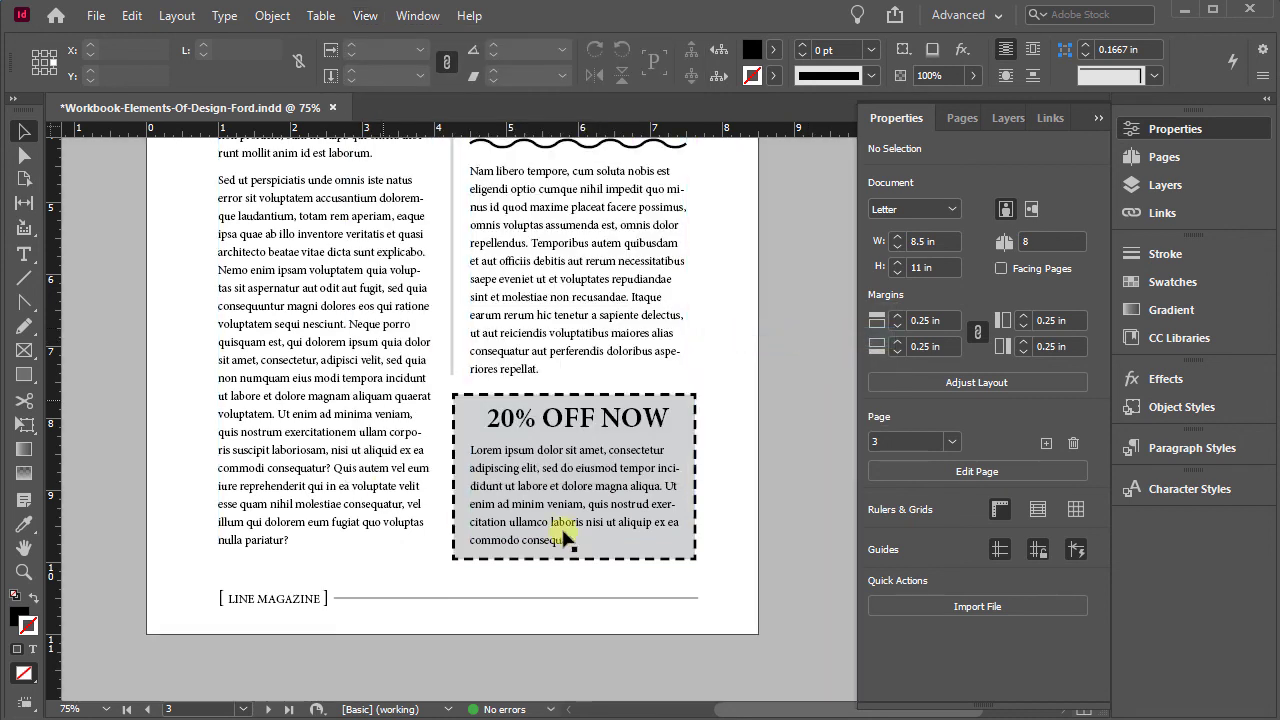
Examine the line beside the LINE MAGAZINE footer up close, and return to a view of the whole page
{"action": "left_click", "coordinate": [28, 575]}
{"action": "left_click_drag", "start_coordinate": [208, 528], "coordinate": [737, 628]}
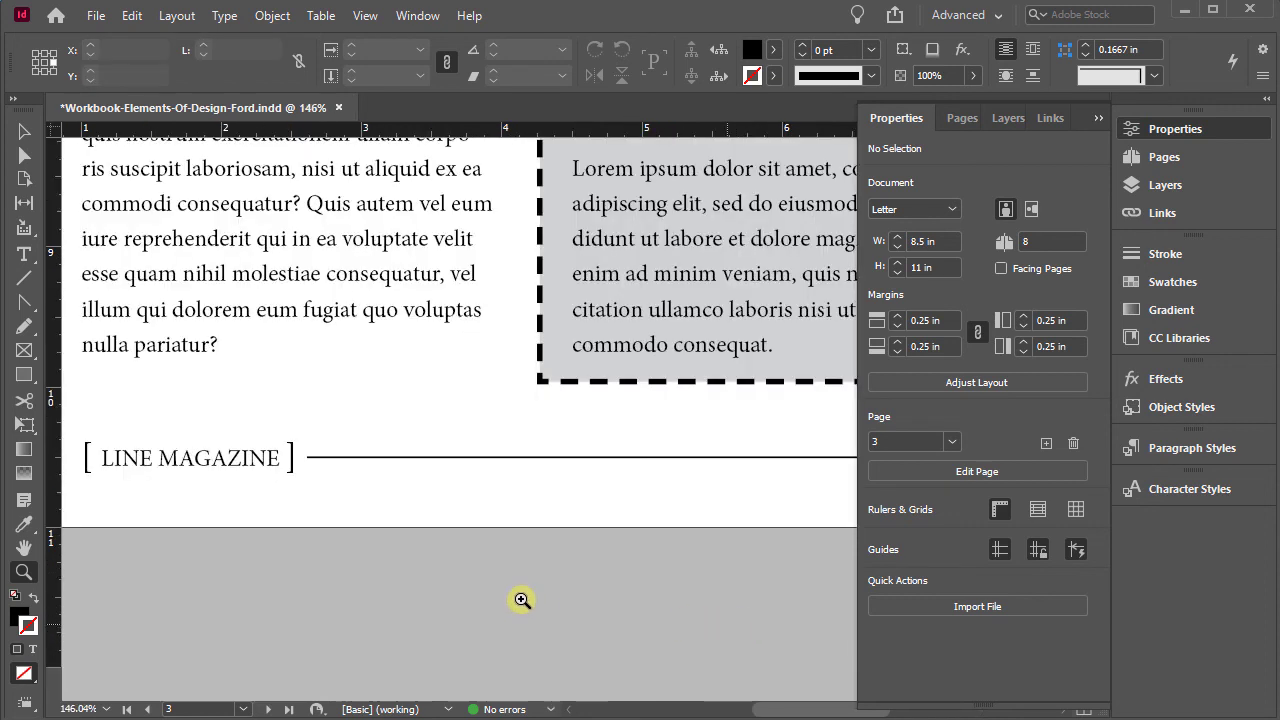
{"action": "left_click", "coordinate": [1221, 126]}
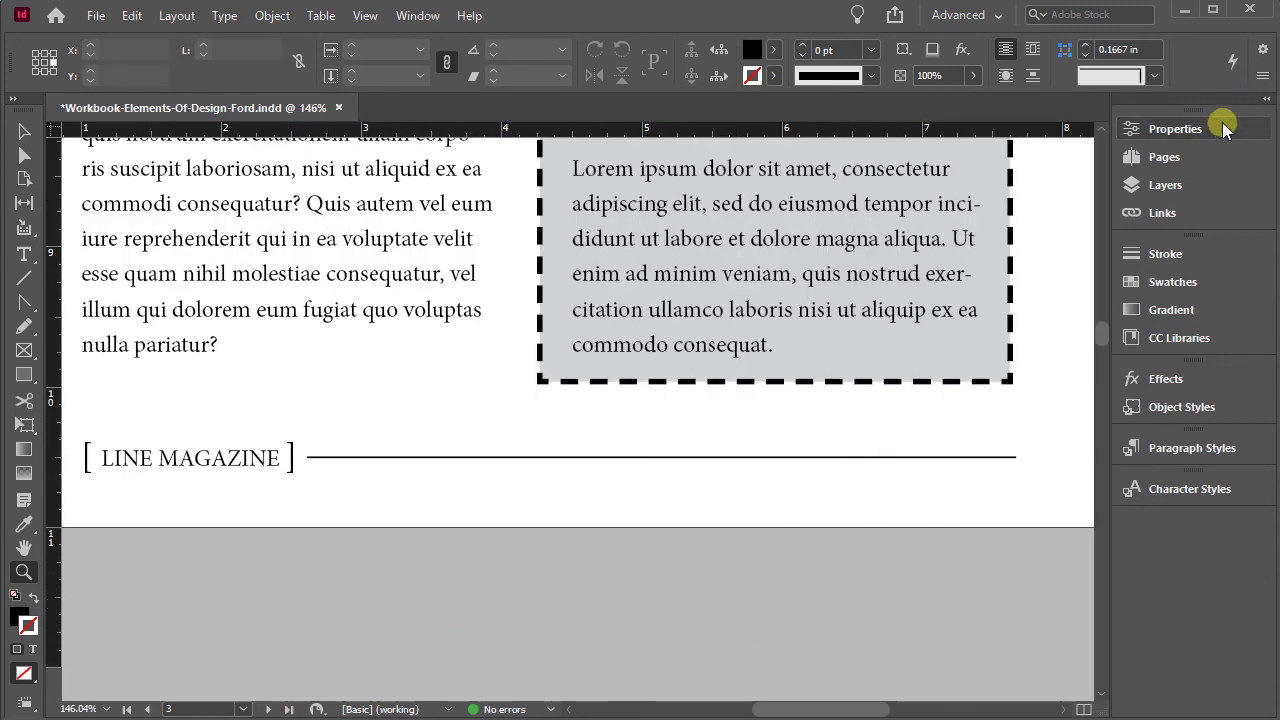
{"action": "left_click", "coordinate": [23, 130]}
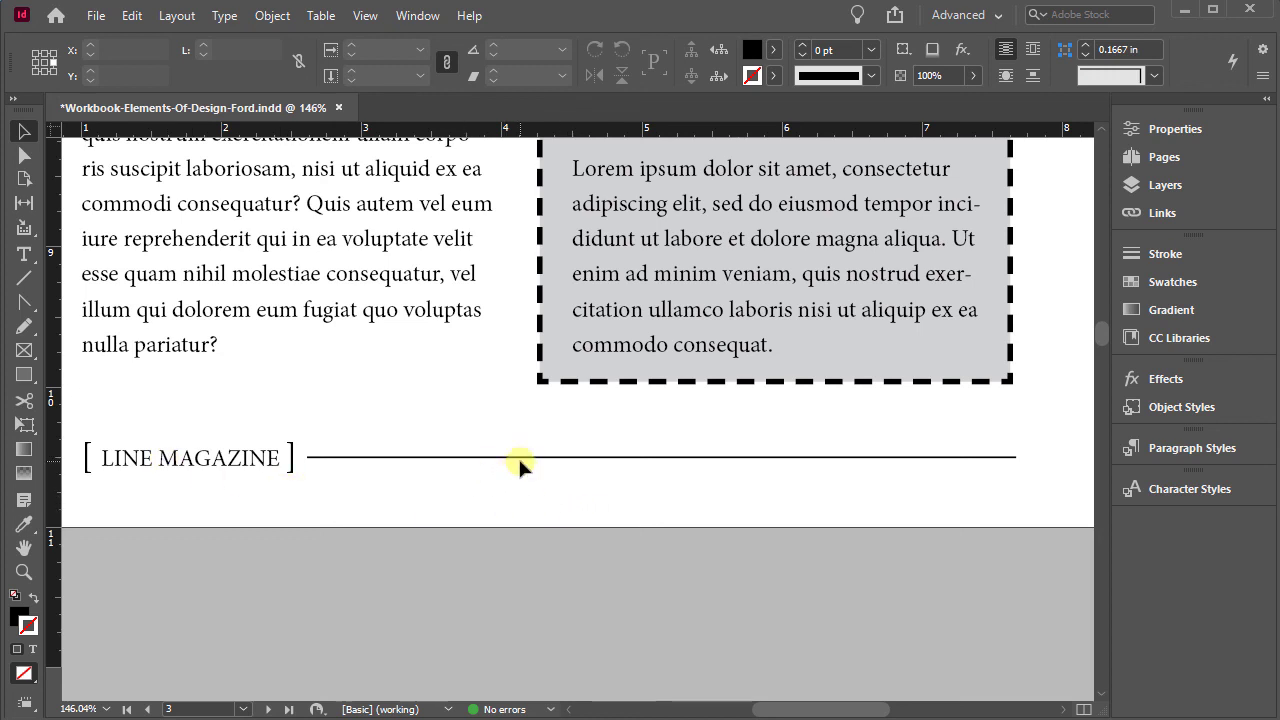
{"action": "key", "text": "ctrl+0"}
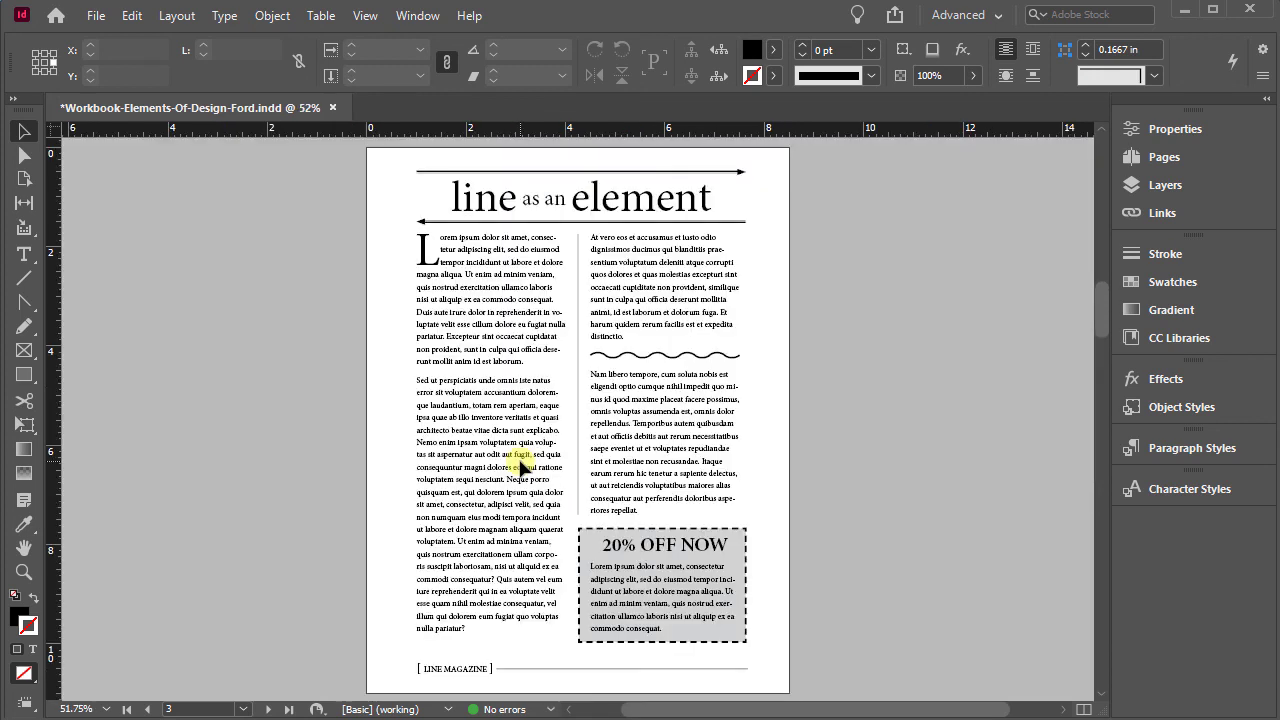